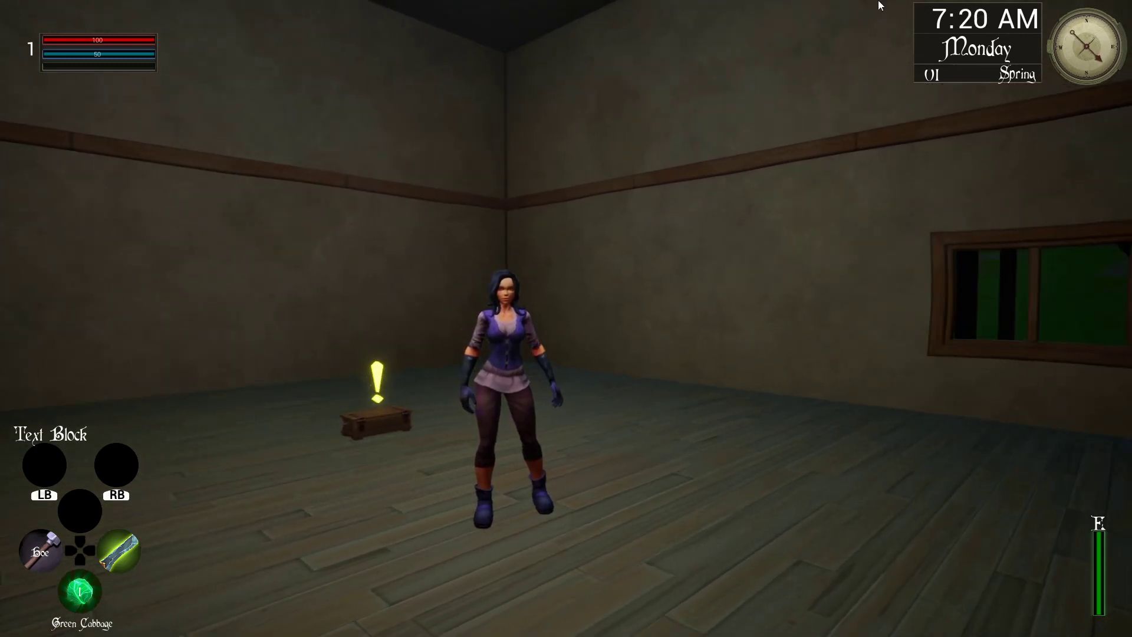
Step: Open the character's inventory and equip the warrior chest, legs, belt, boots and gloves
key(i)
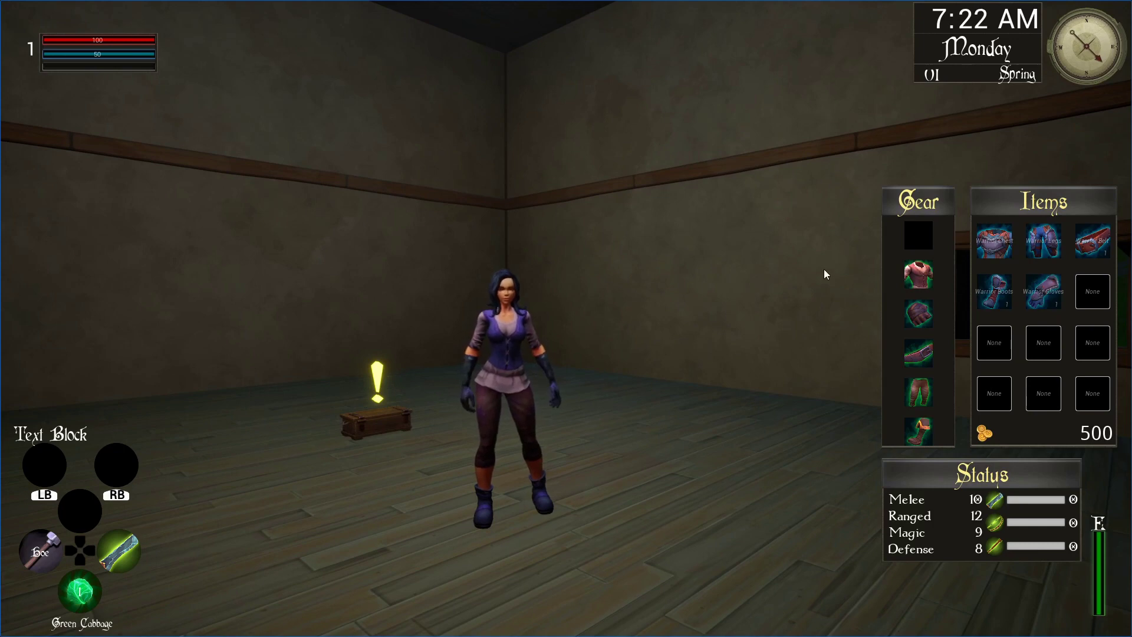
click(997, 244)
click(996, 244)
click(996, 244)
click(996, 244)
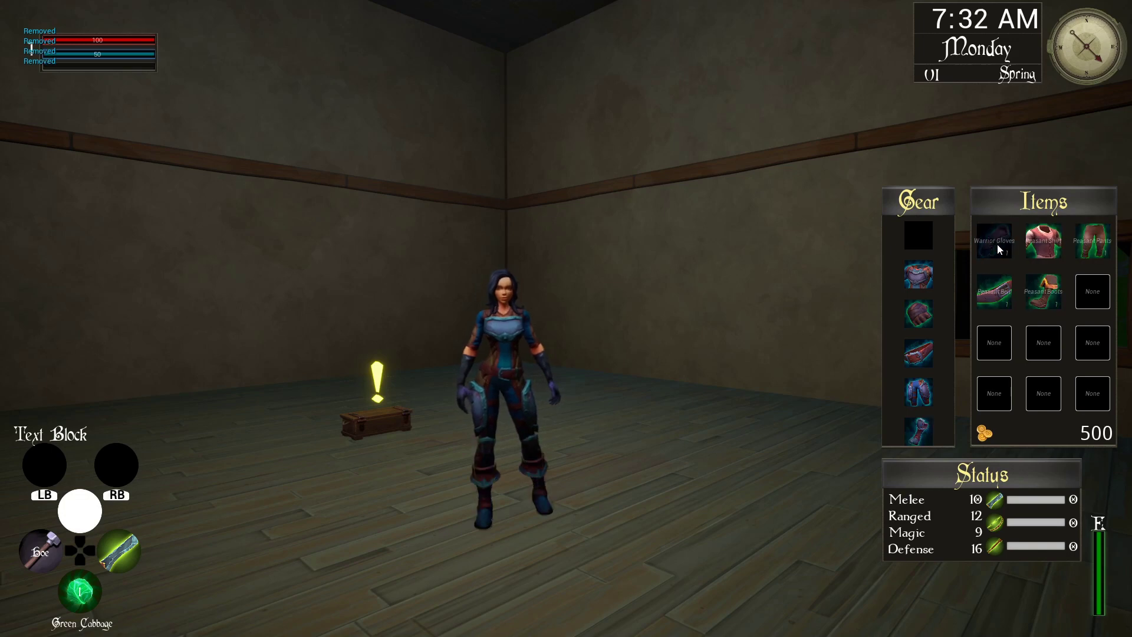
click(996, 244)
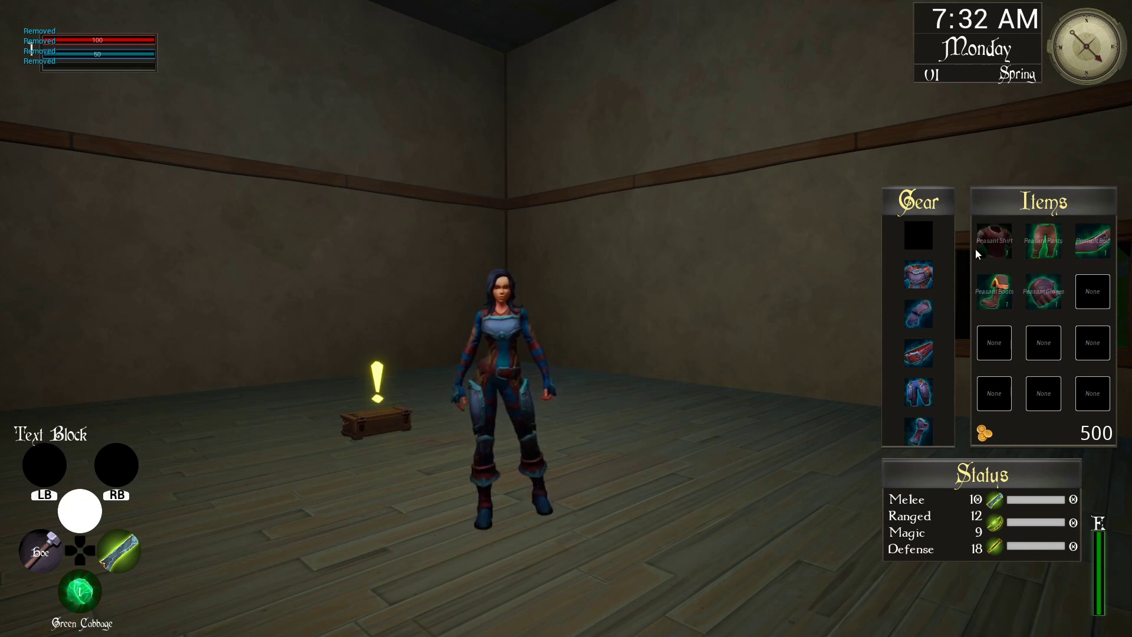
Step: Unequip the warrior belt, boots and gloves from the character's gear
click(919, 361)
click(918, 431)
click(924, 318)
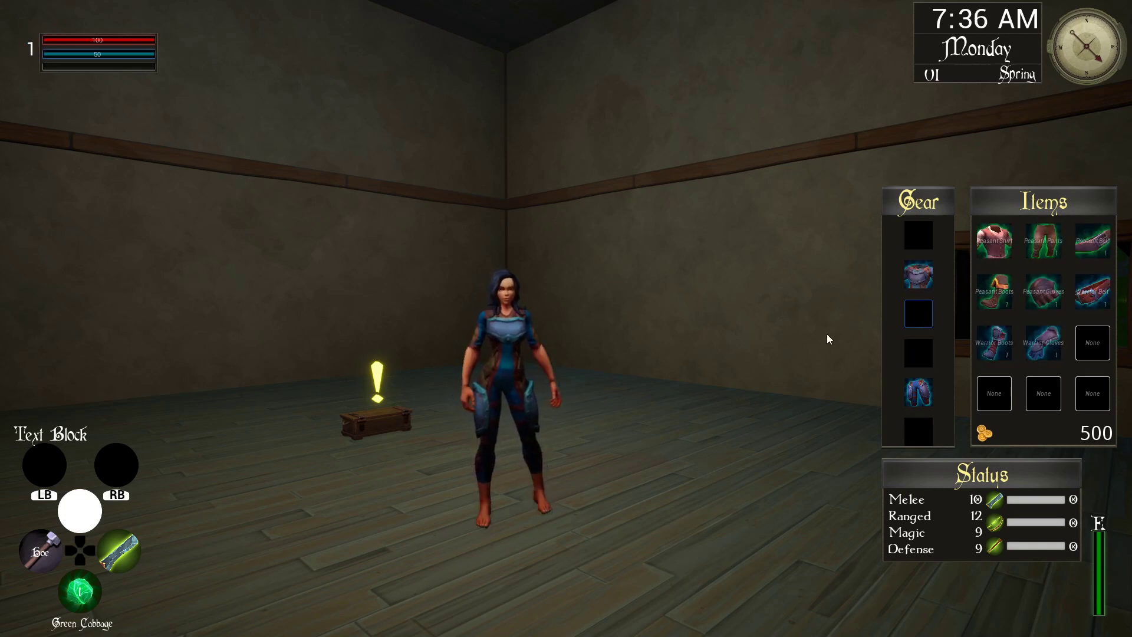
Step: Equip the peasant shirt, pants, belt, boots and gloves from the inventory items
right_drag(705, 358, 678, 359)
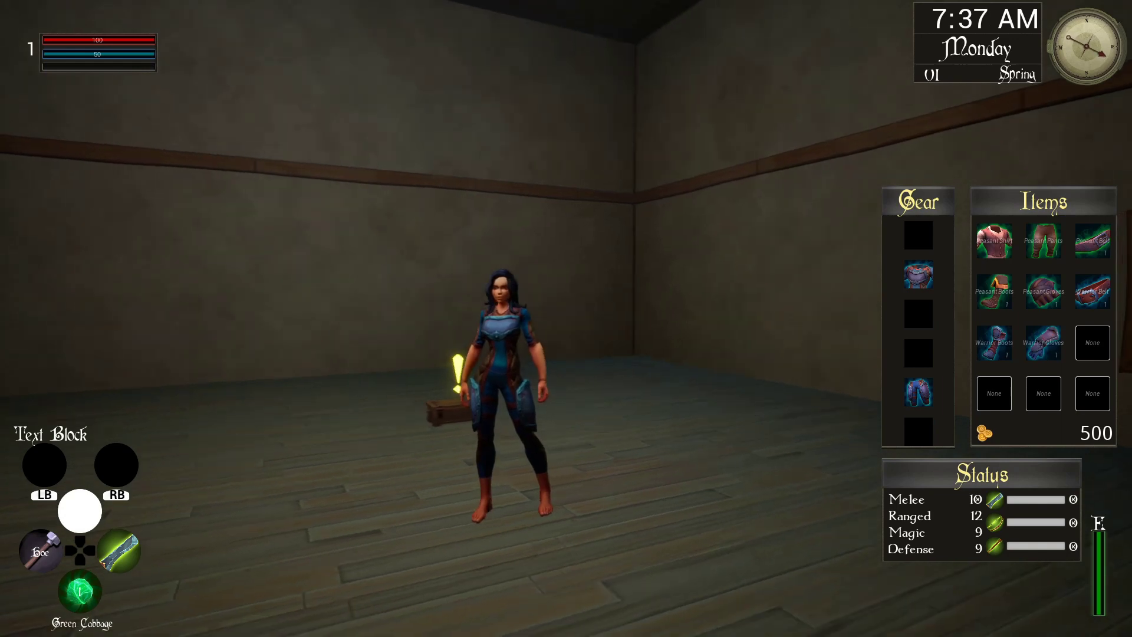
click(994, 240)
click(994, 241)
click(994, 240)
click(994, 240)
click(994, 240)
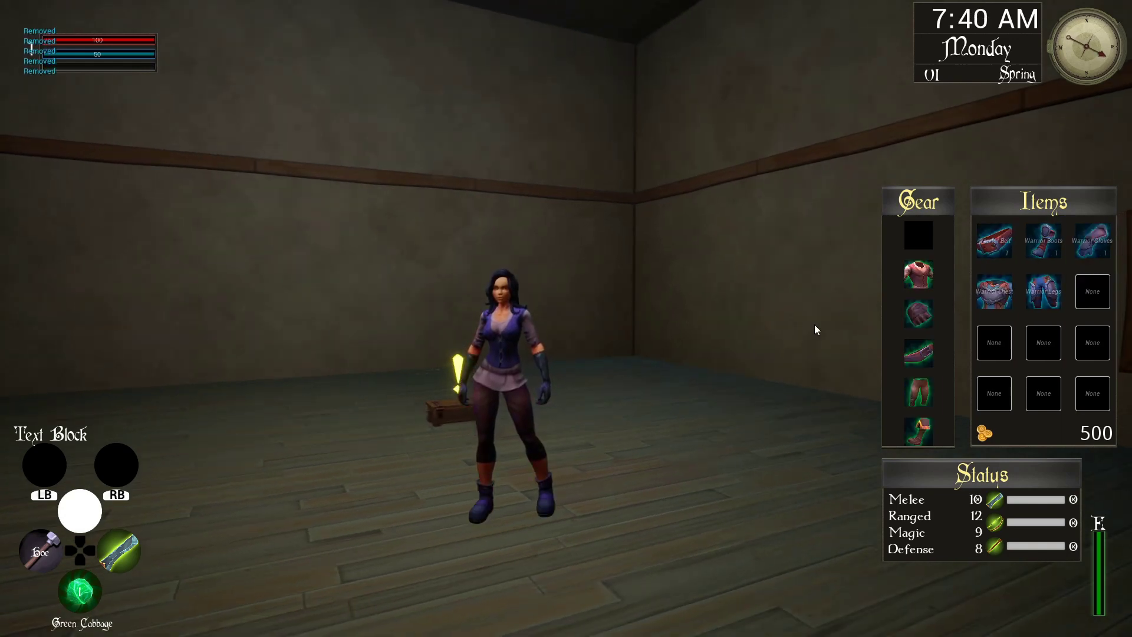
Step: Equip the five warrior pieces again and end the play session
right_drag(634, 356, 696, 357)
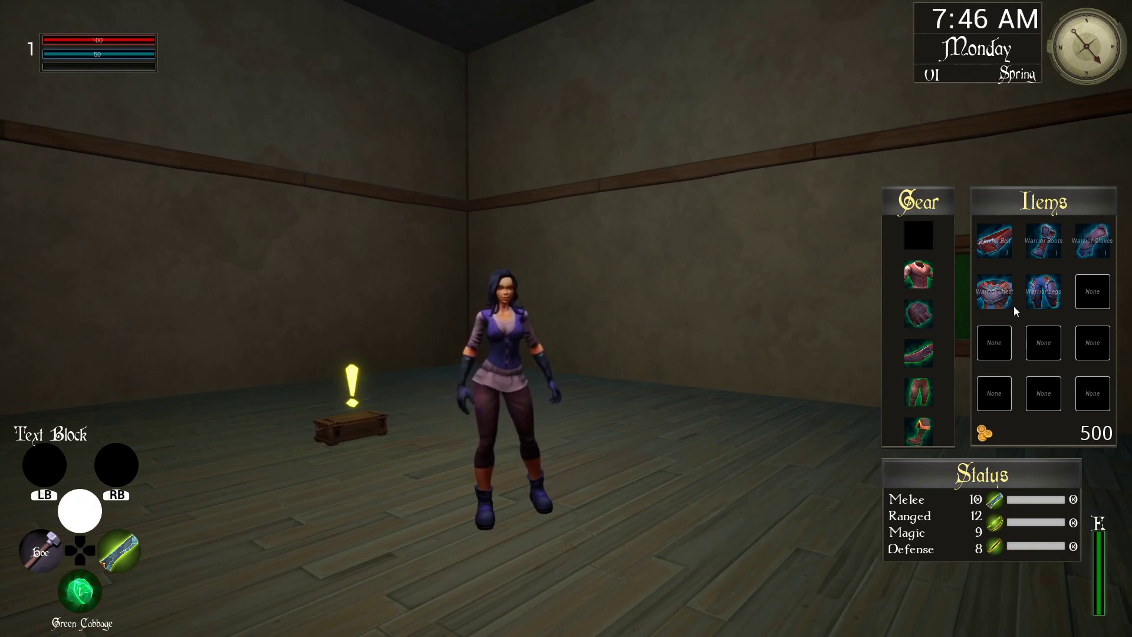
click(1005, 236)
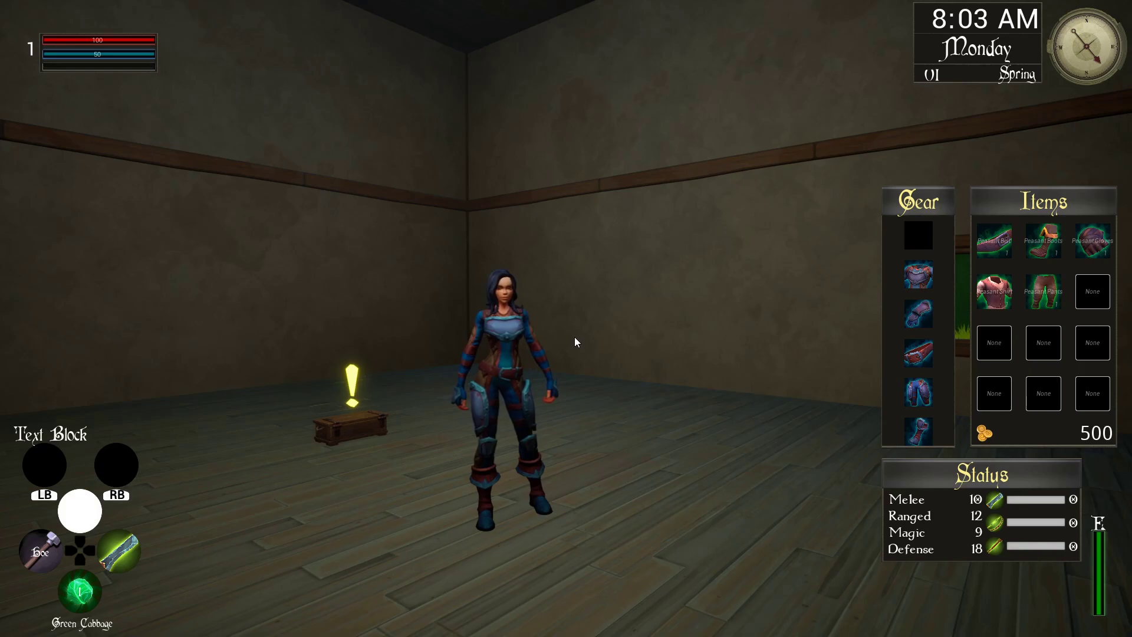
key(Escape)
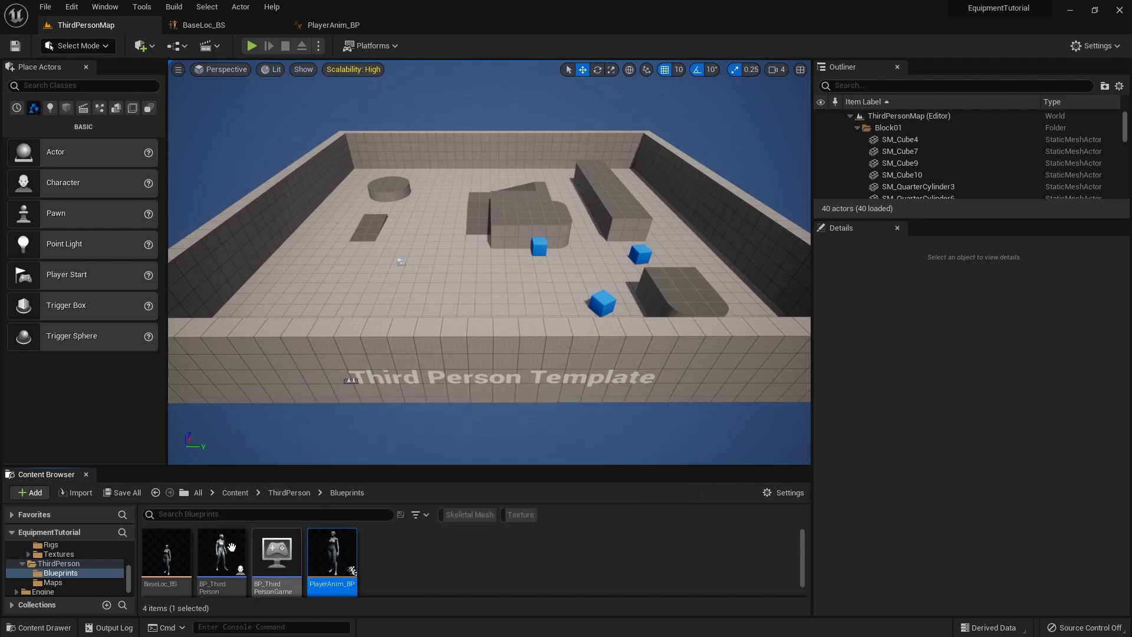
Step: Open the BP_ThirdPersonCharacter blueprint, show its 3D viewport and select the character's Mesh component
mouse_move(230, 558)
click(235, 548)
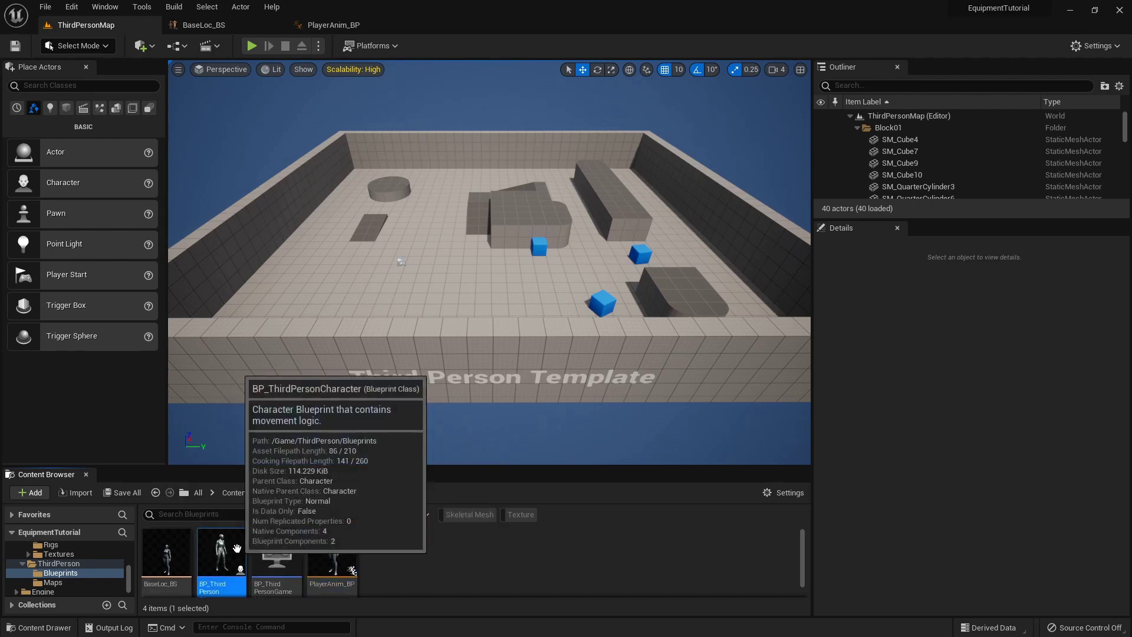
double_click(237, 548)
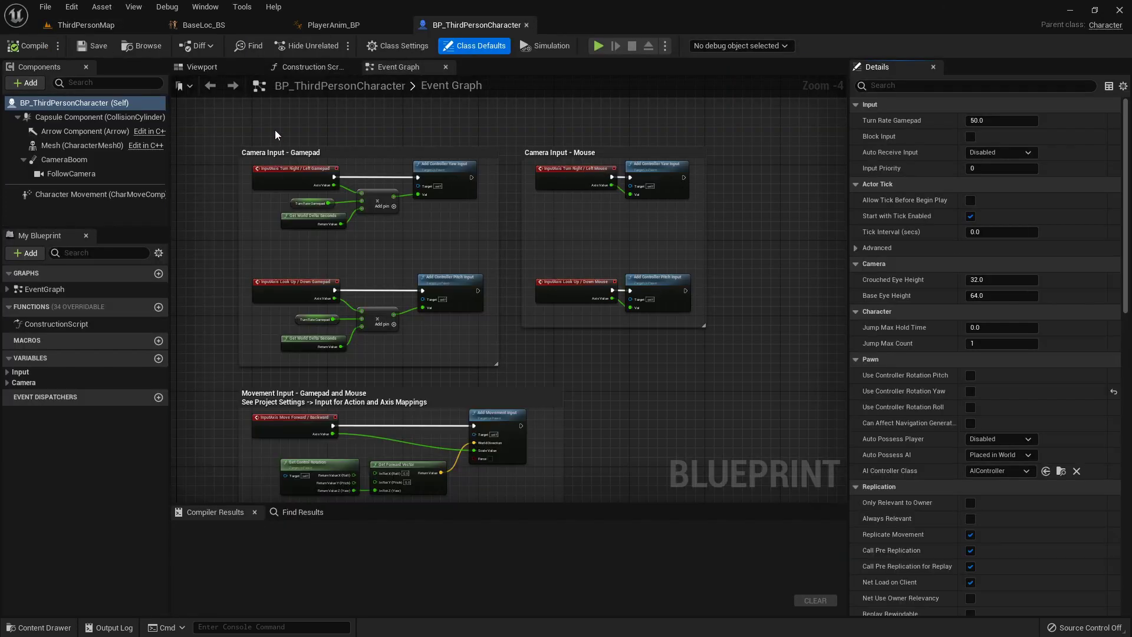
click(211, 69)
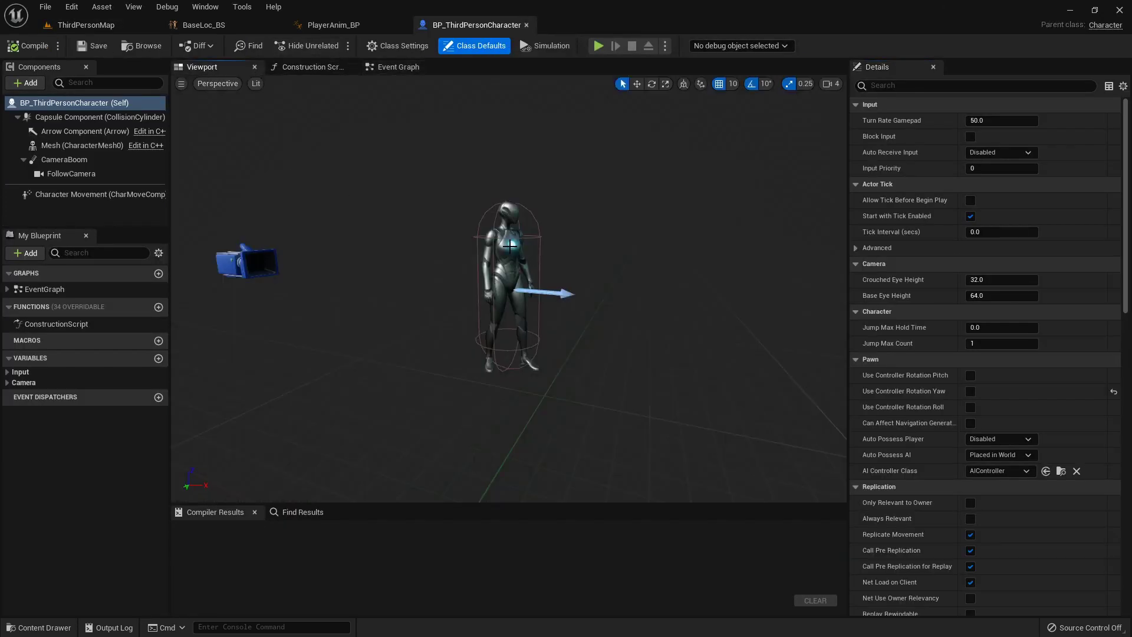
click(53, 146)
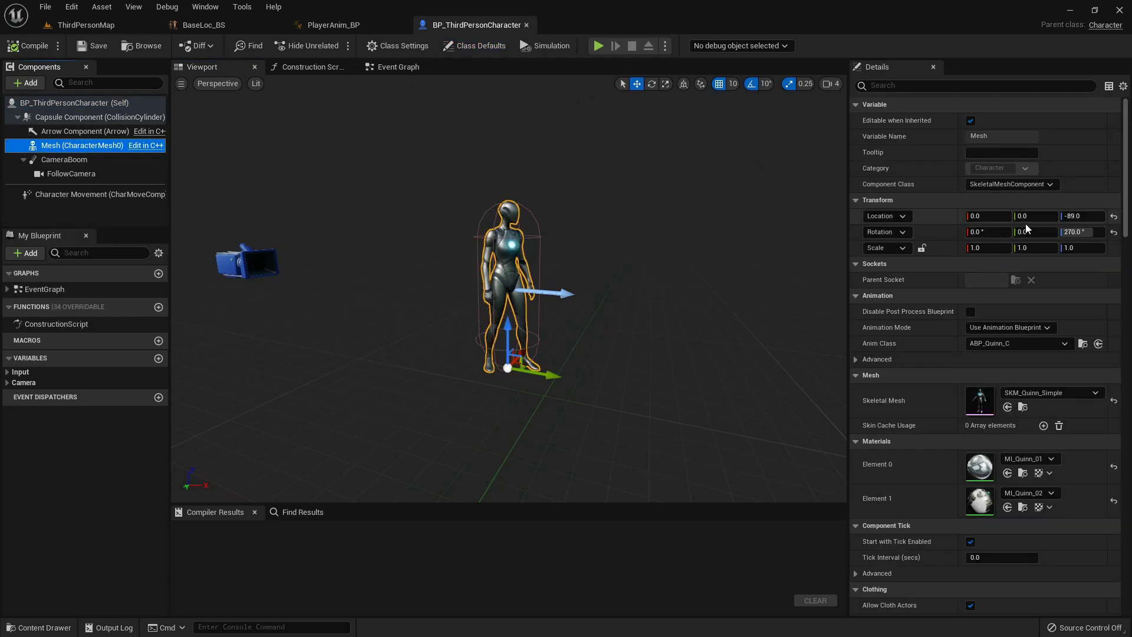
click(1038, 390)
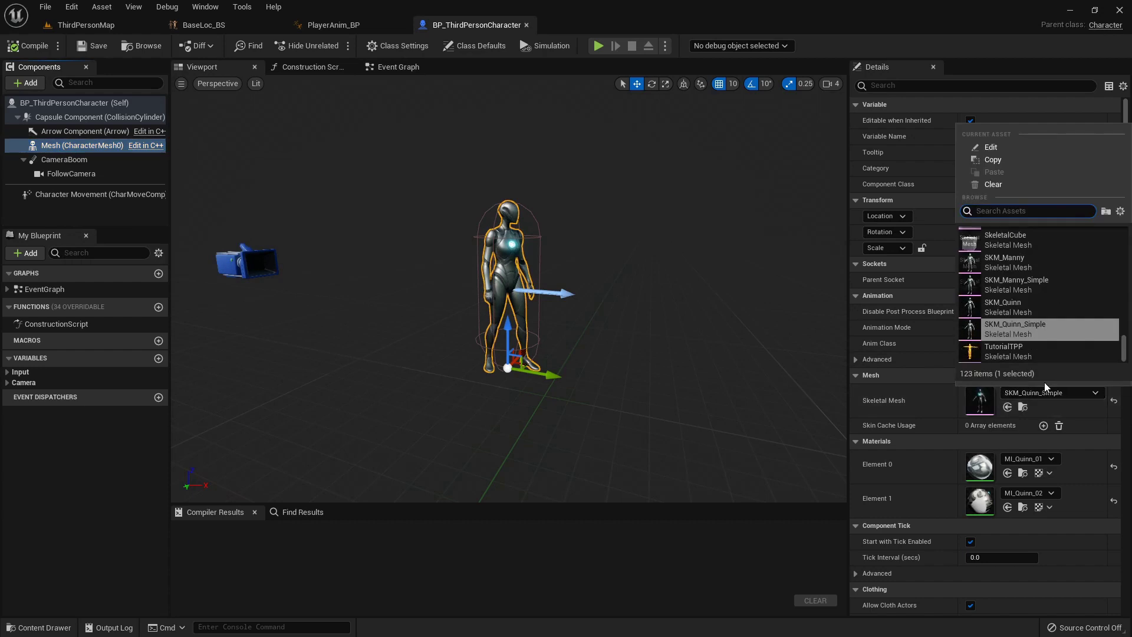
scroll(1030, 322, up, 5)
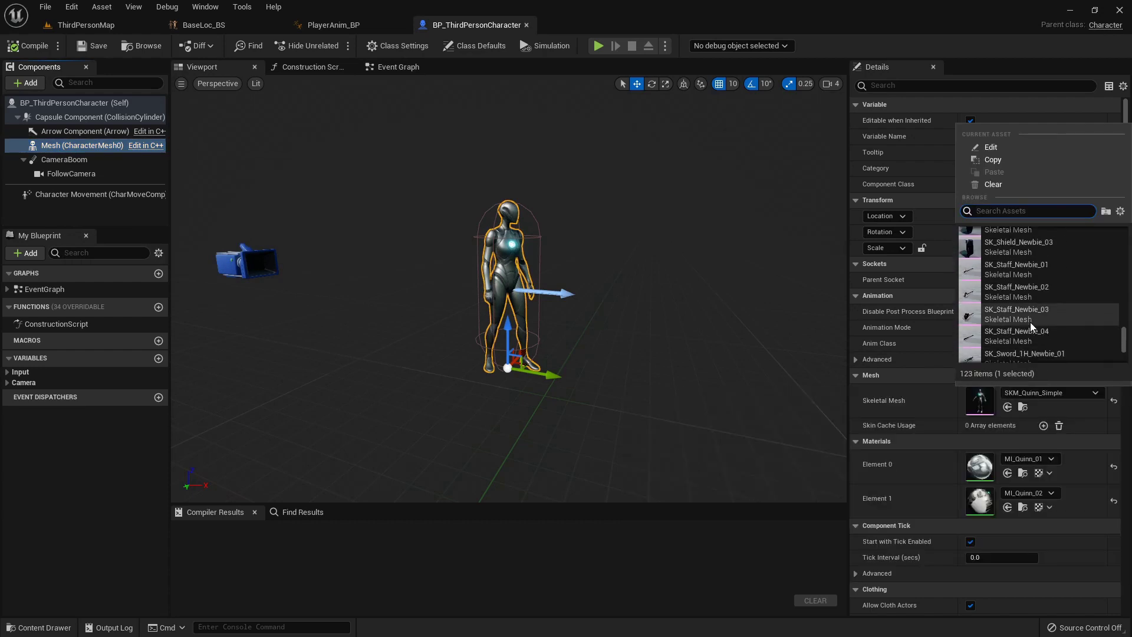
scroll(1031, 322, up, 4)
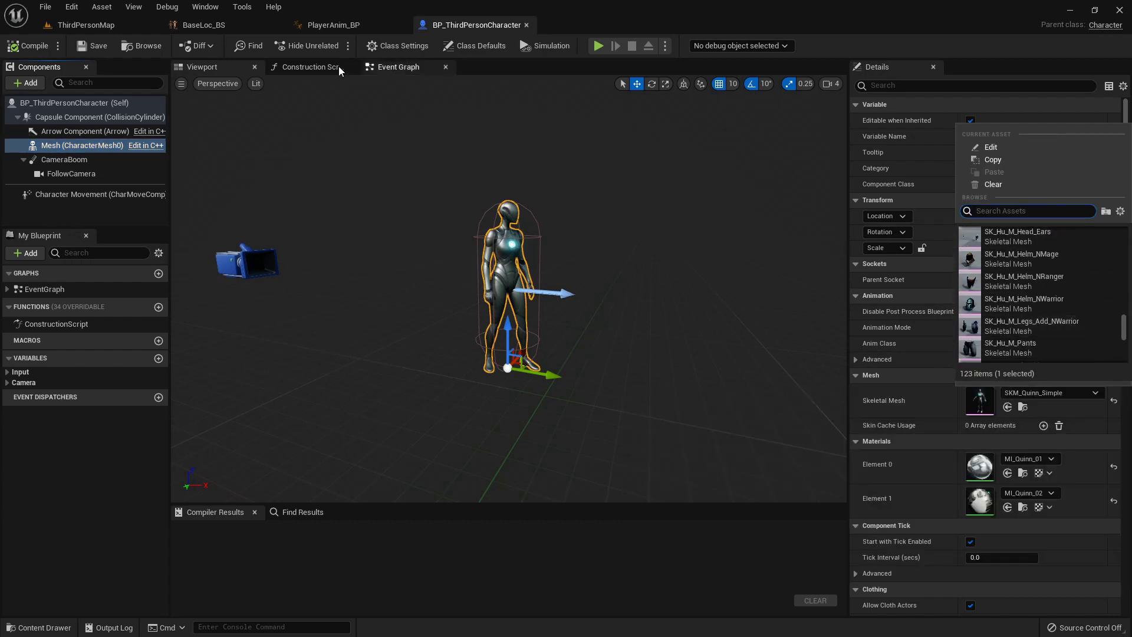
Step: In ThirdPersonMap, browse the project content to the StylizedCharacter/Meshes/Character/Human/Female/Base folder
click(85, 25)
scroll(88, 563, up, 3)
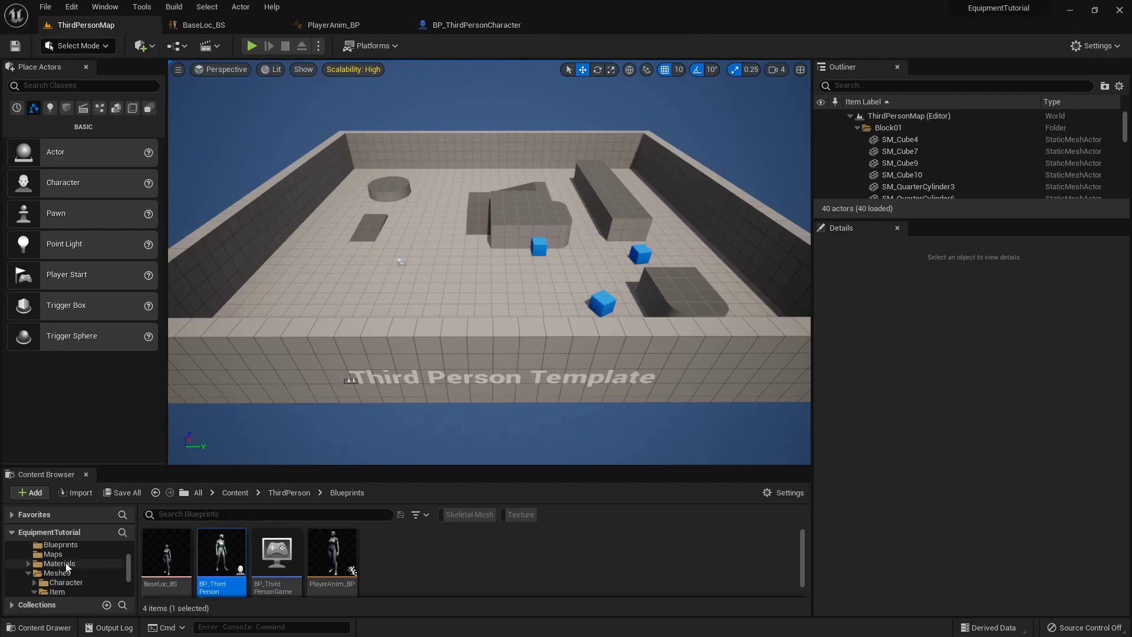
click(66, 564)
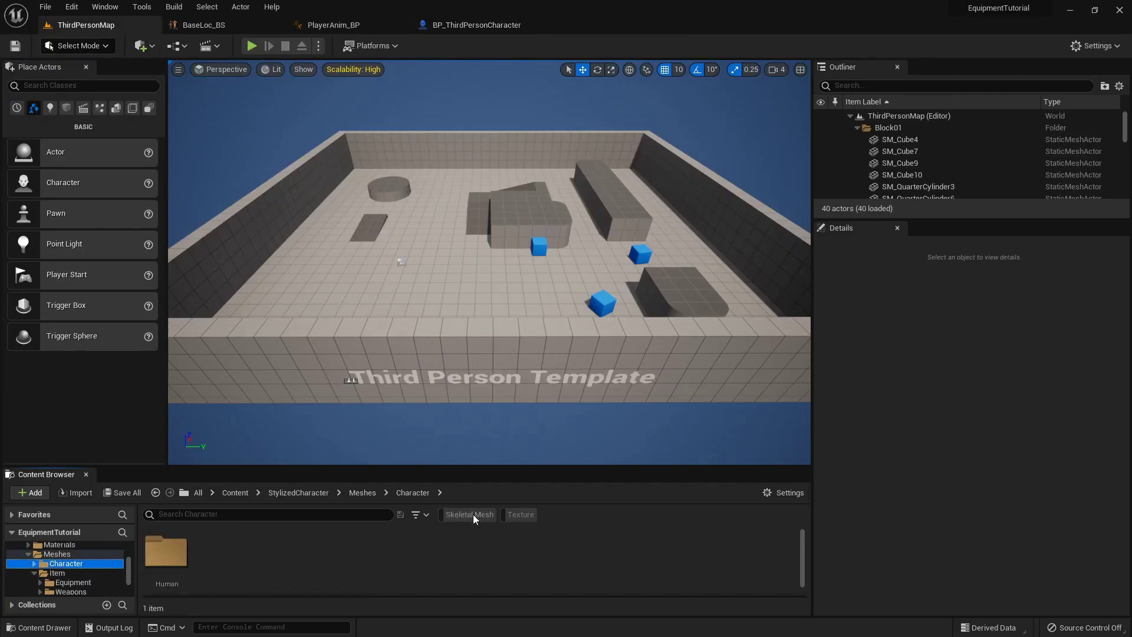
double_click(184, 553)
double_click(185, 554)
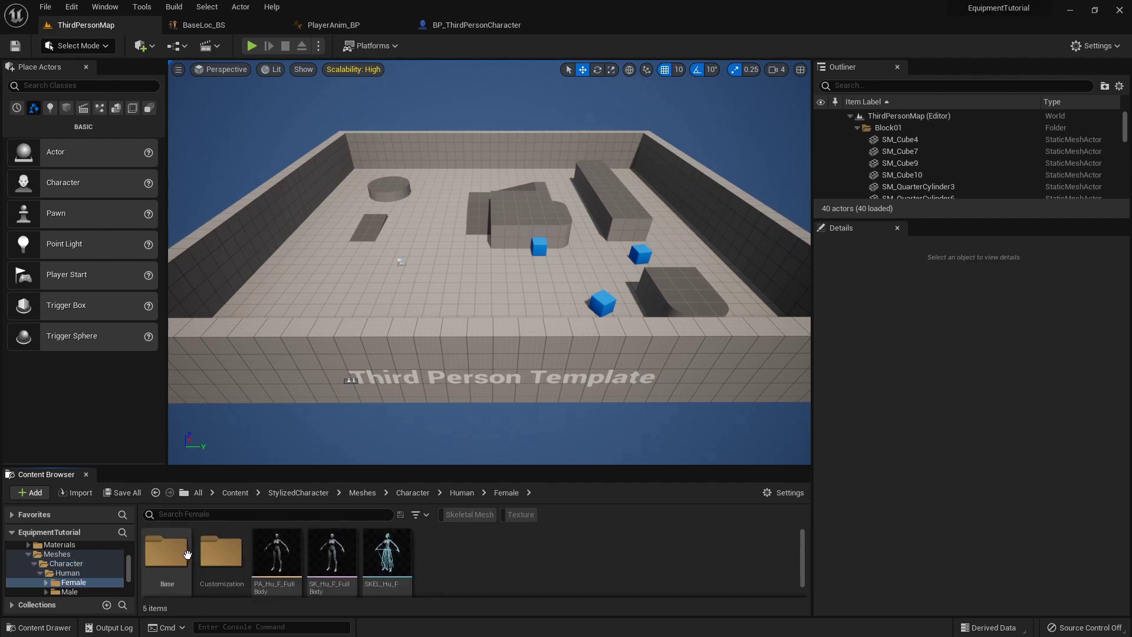
double_click(167, 552)
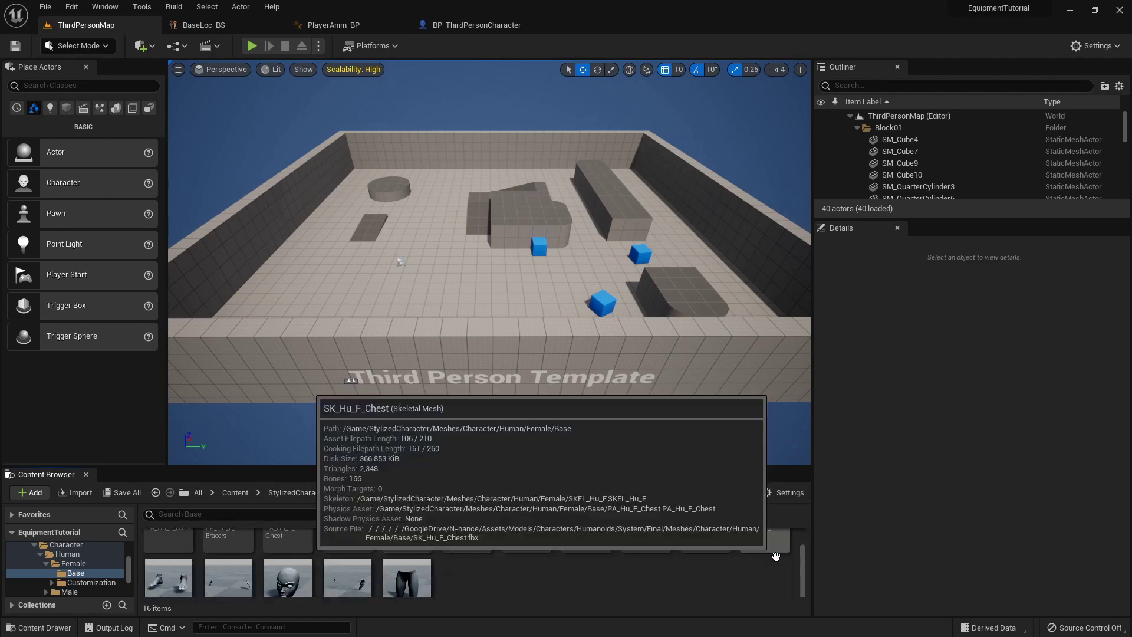
Step: Assign the SK_Hu_F_Chest skeletal mesh from the Base folder to the Mesh component of BP_ThirdPersonCharacter
ctrl+scroll(689, 560, up, 1)
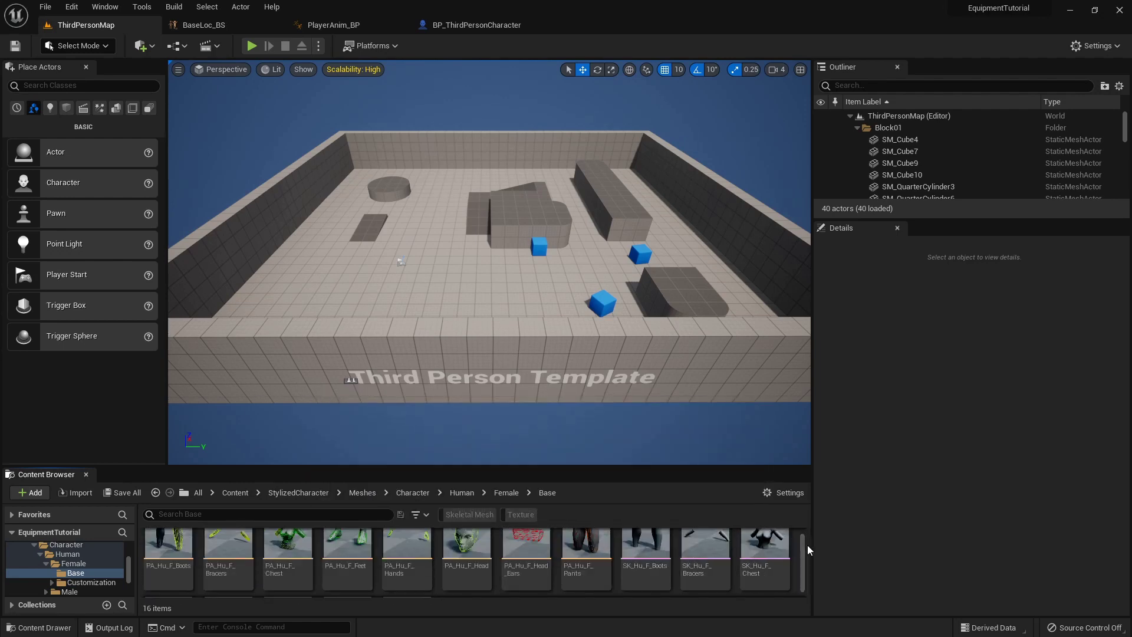
scroll(688, 560, up, 1)
click(718, 554)
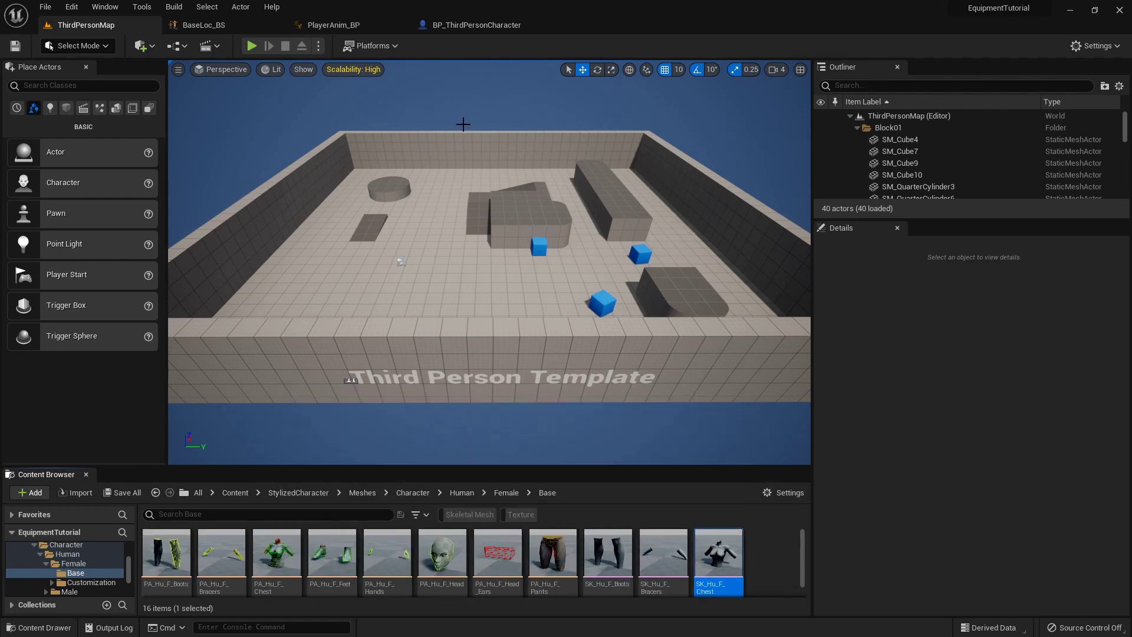
click(466, 25)
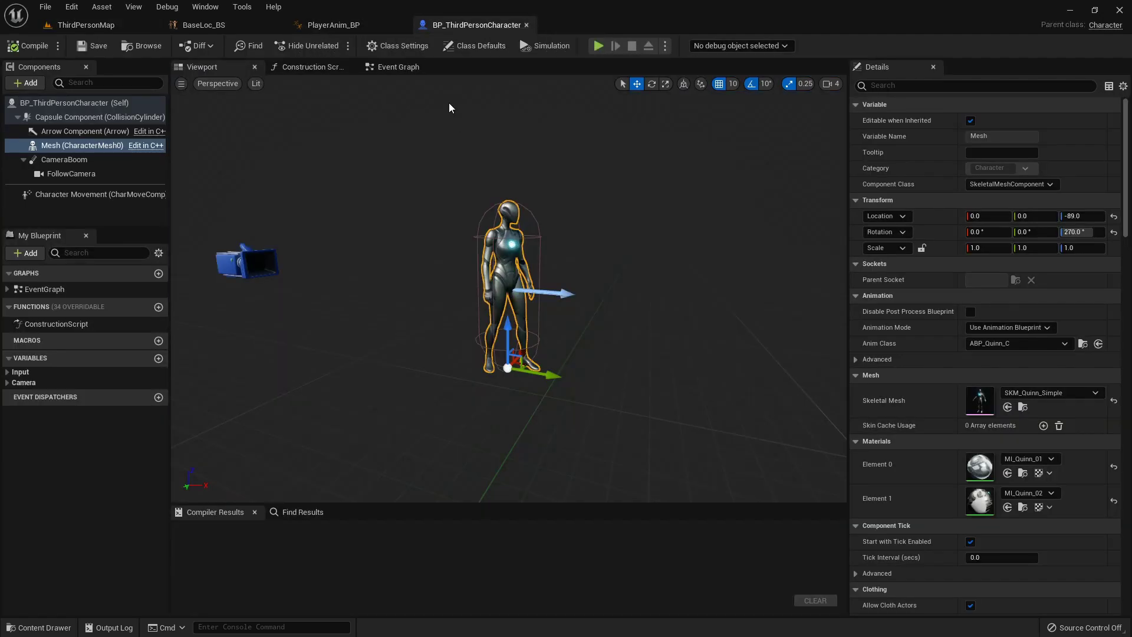
click(1007, 406)
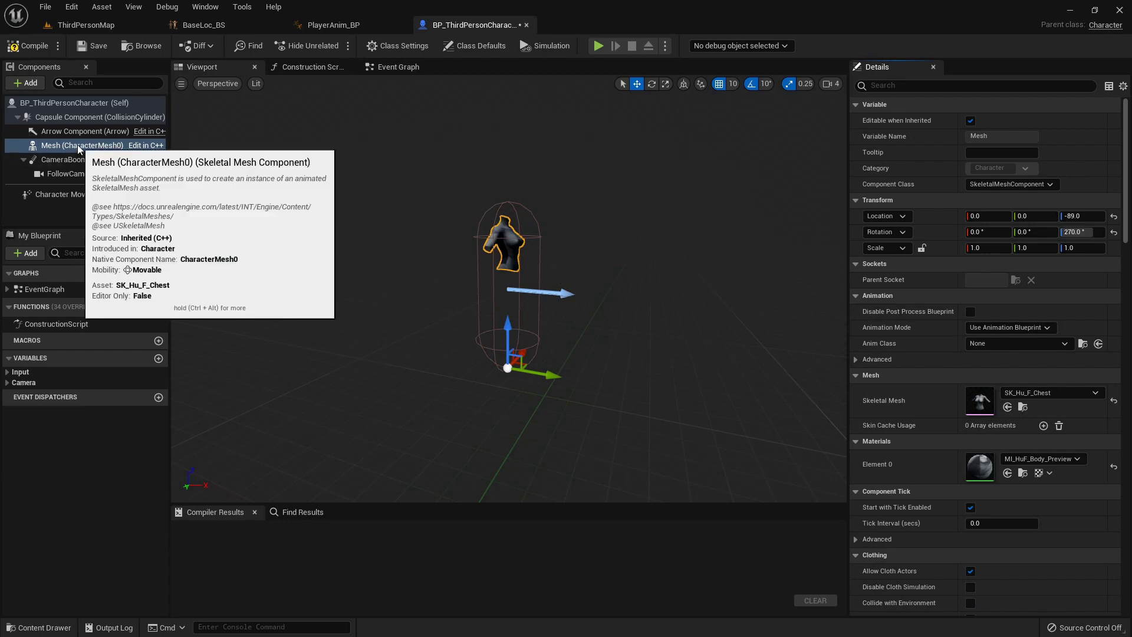
Step: Set the chest mesh's Element 0 material to MI_HuF_Body_Peasant_Bl, searching the materials for "peasant"
right_drag(448, 295, 365, 284)
click(1041, 458)
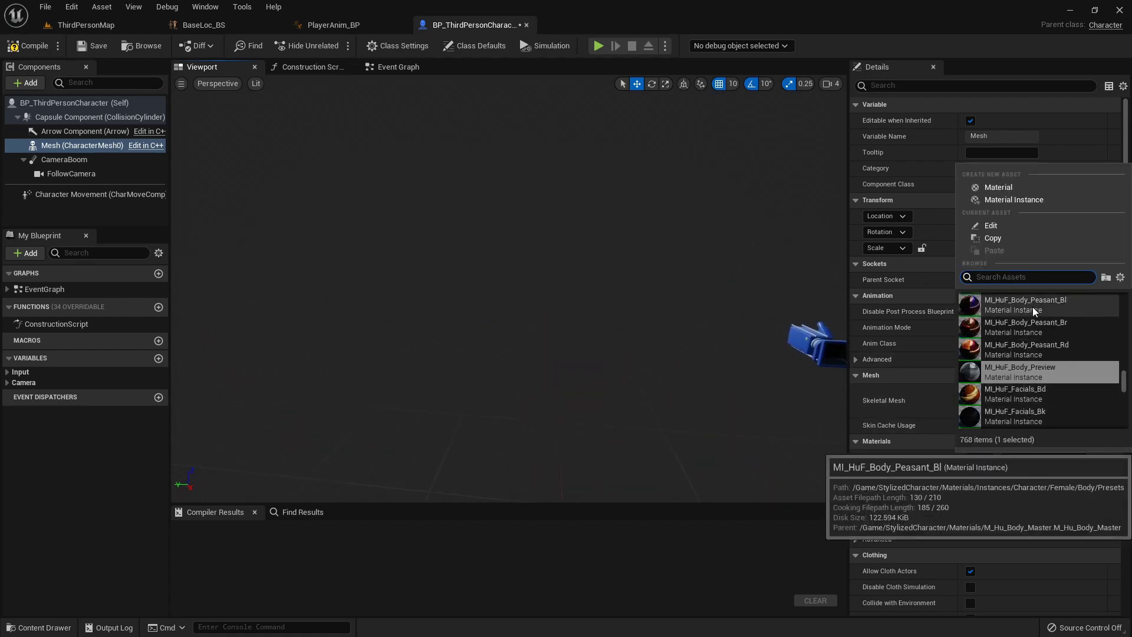
text(peas)
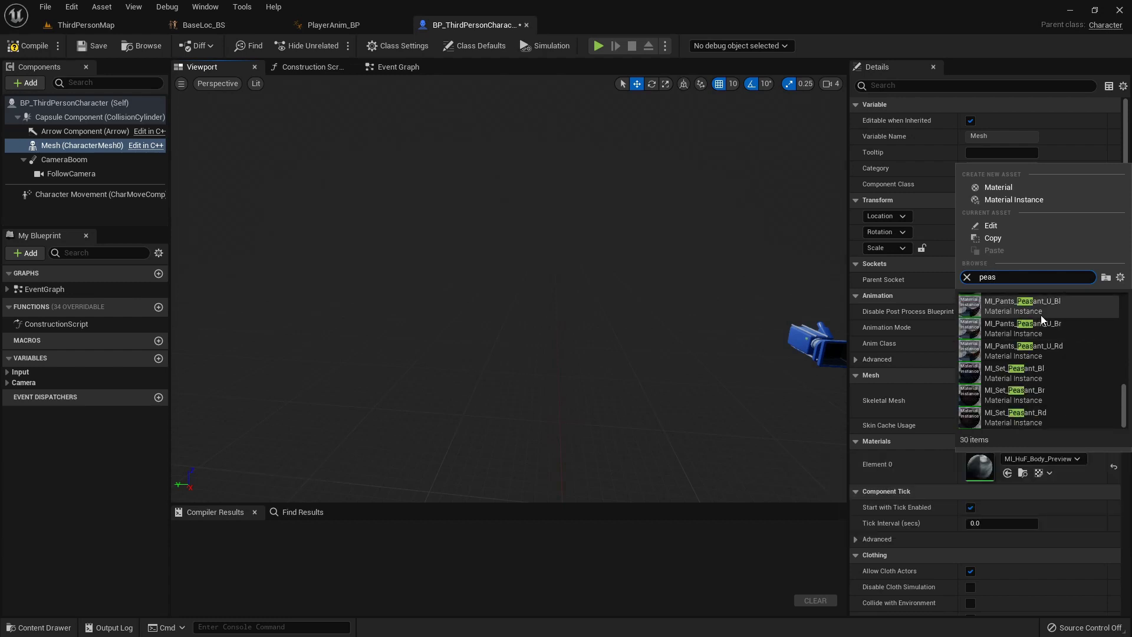
text(ant)
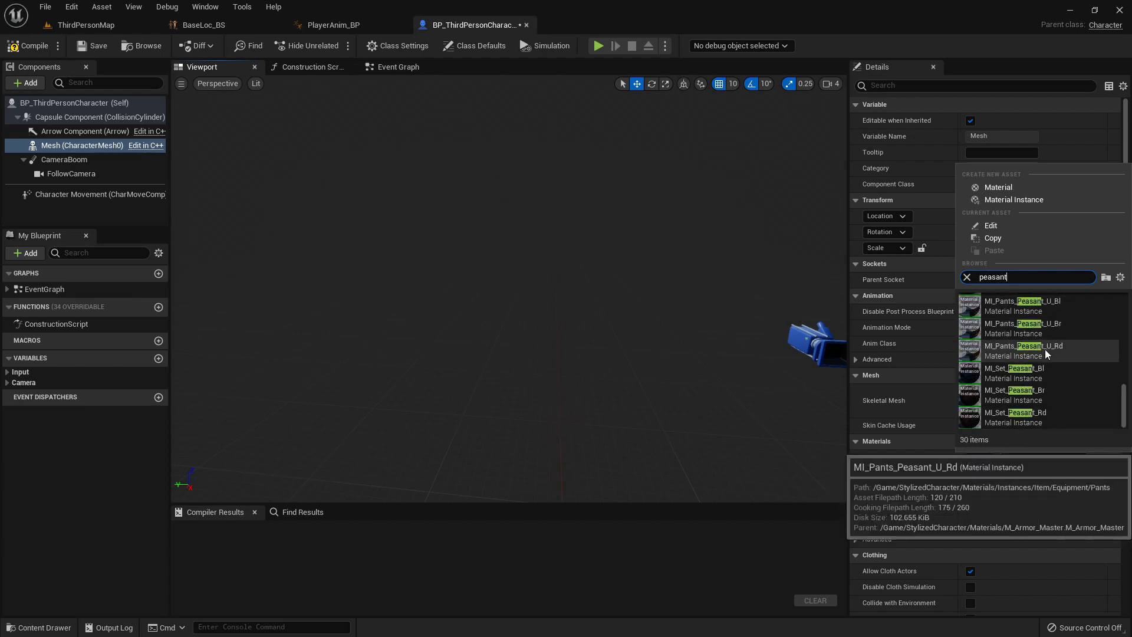
scroll(1047, 358, up, 3)
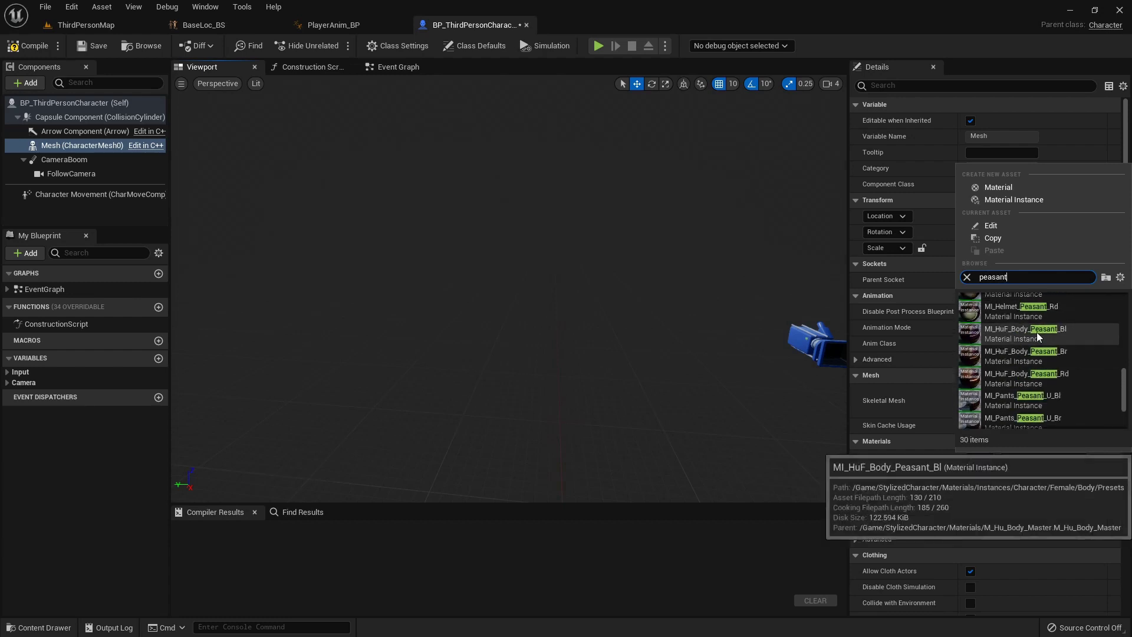
click(1039, 336)
right_drag(684, 301, 401, 225)
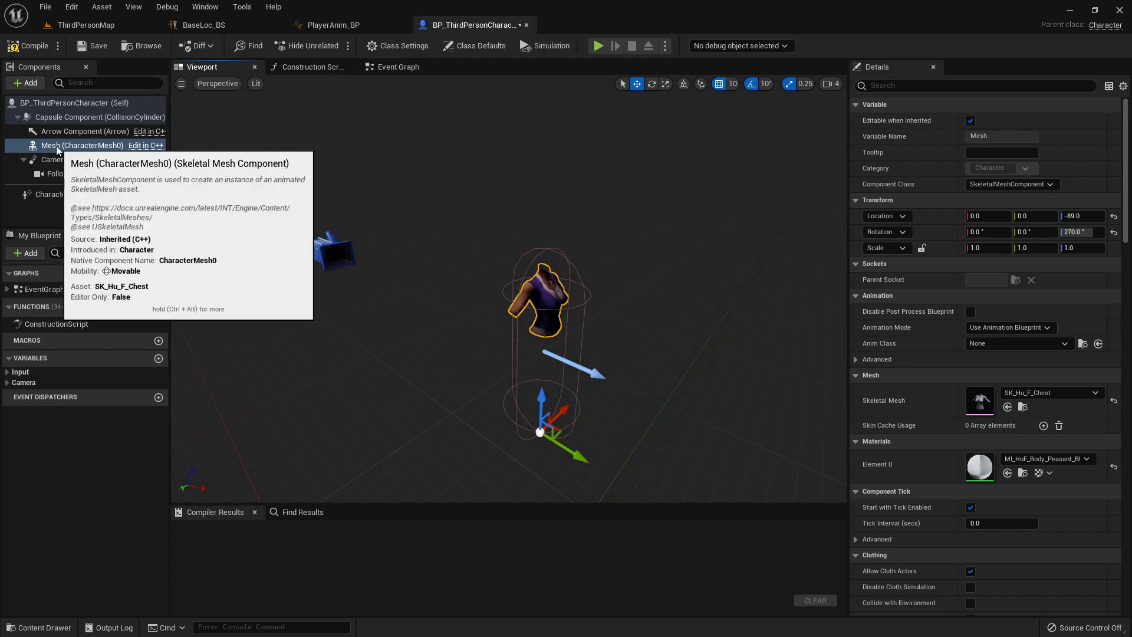
Step: Add the SK_Hu_F_Pants mesh from the Base folder as a skeletal mesh component under the character's Mesh
click(83, 25)
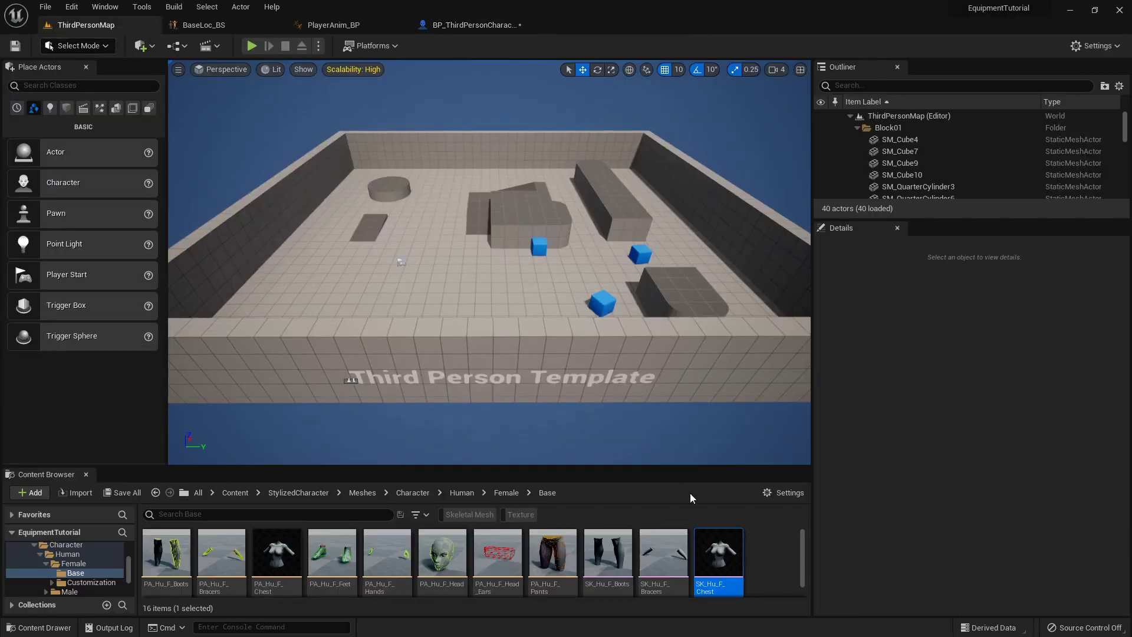
scroll(678, 570, down, 2)
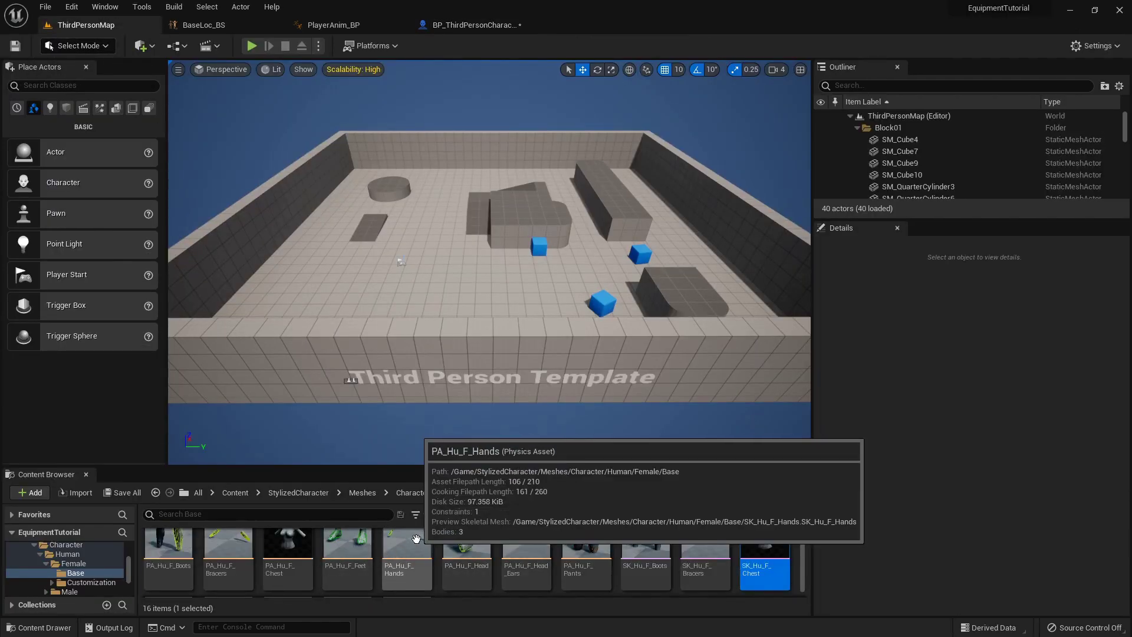
scroll(422, 567, down, 1)
click(395, 557)
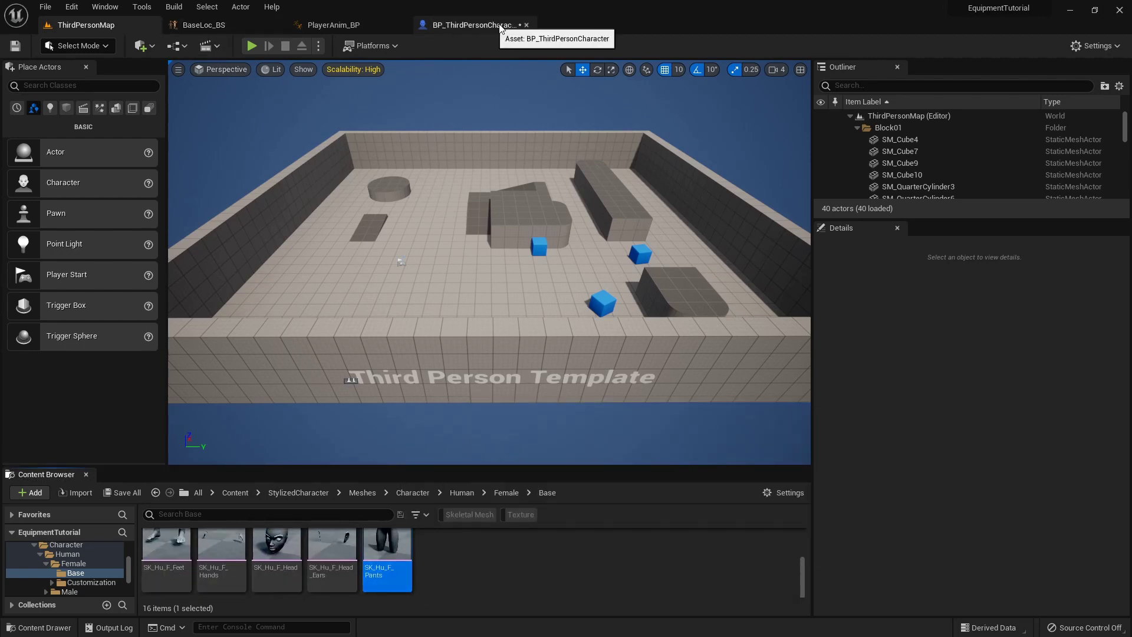
click(475, 25)
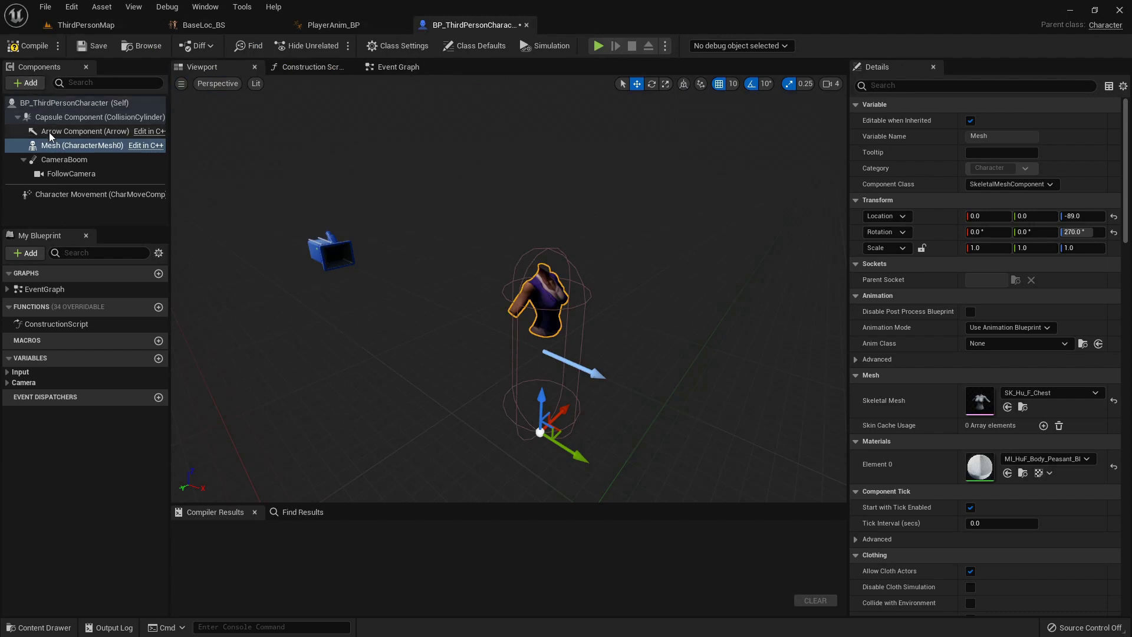
click(30, 82)
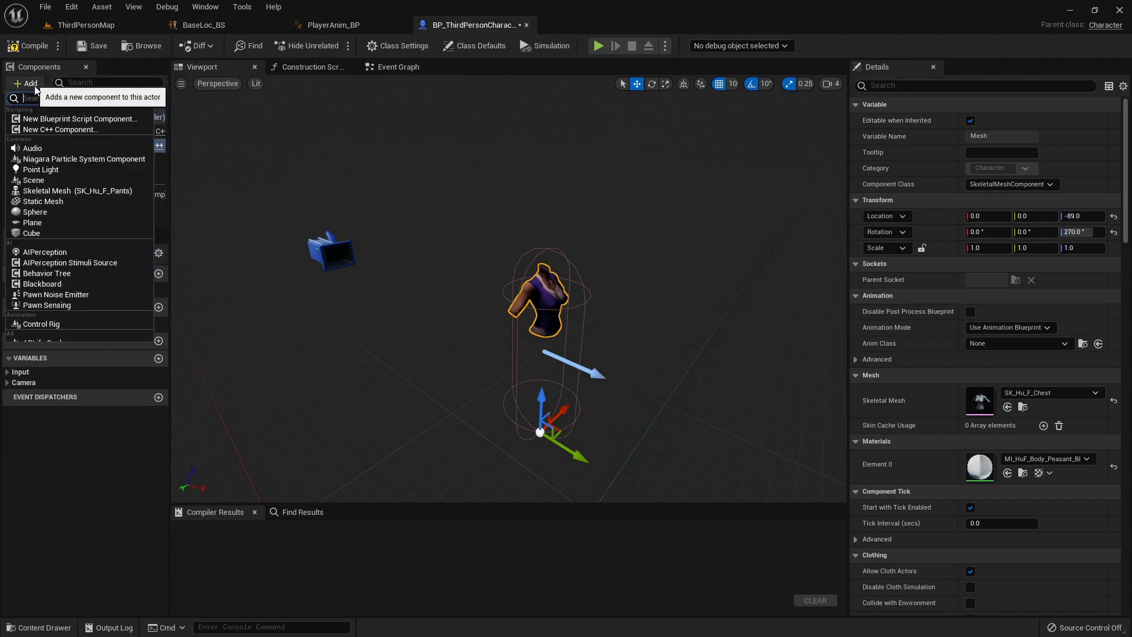
click(69, 192)
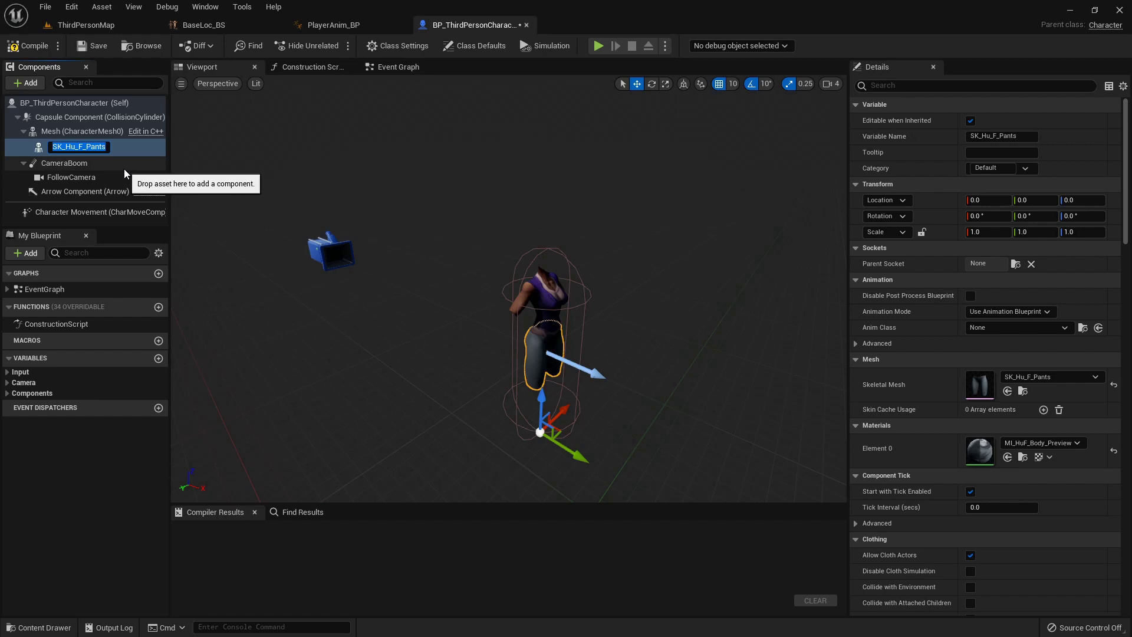
Step: Rename the new SK_Hu_F_Pants component as Legs(Upper)
text(Legs(Upper))
key(Return)
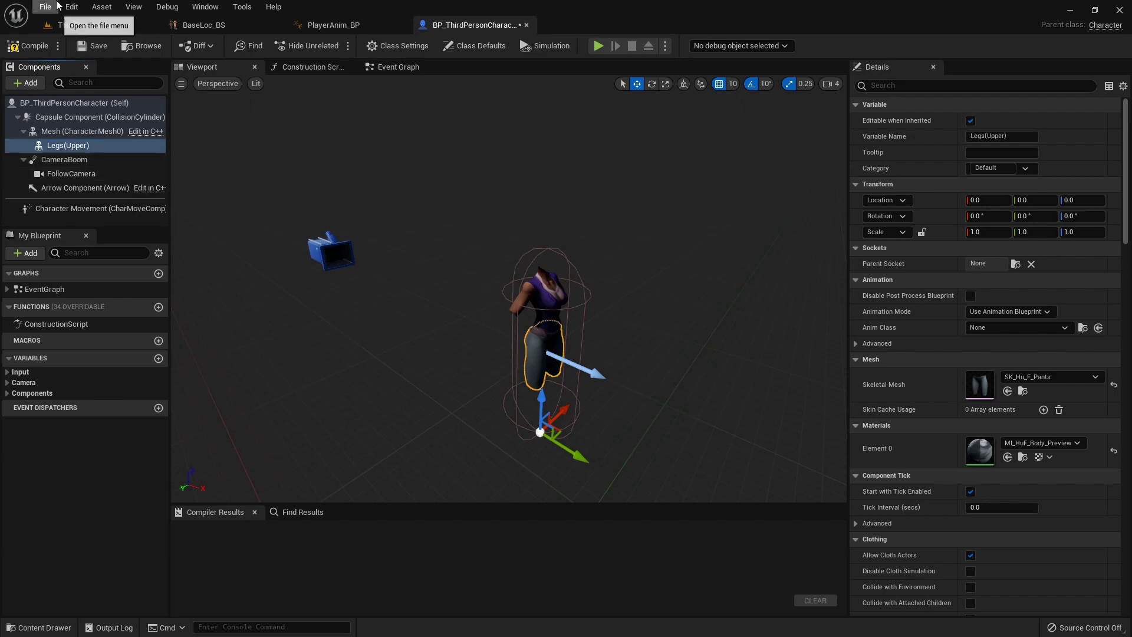
click(55, 132)
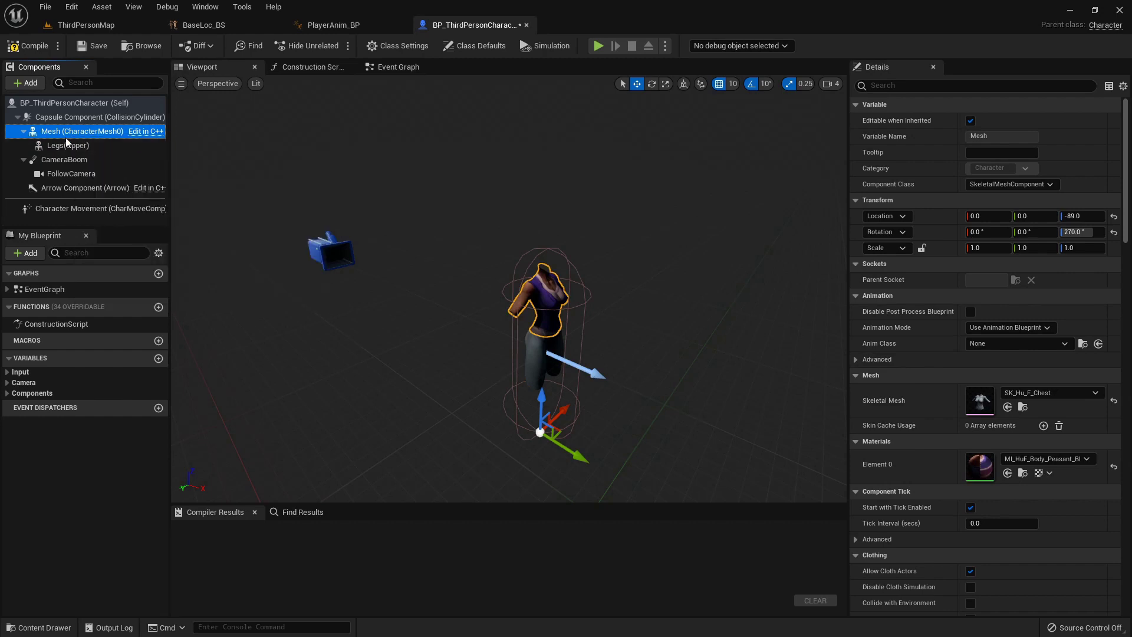
click(62, 146)
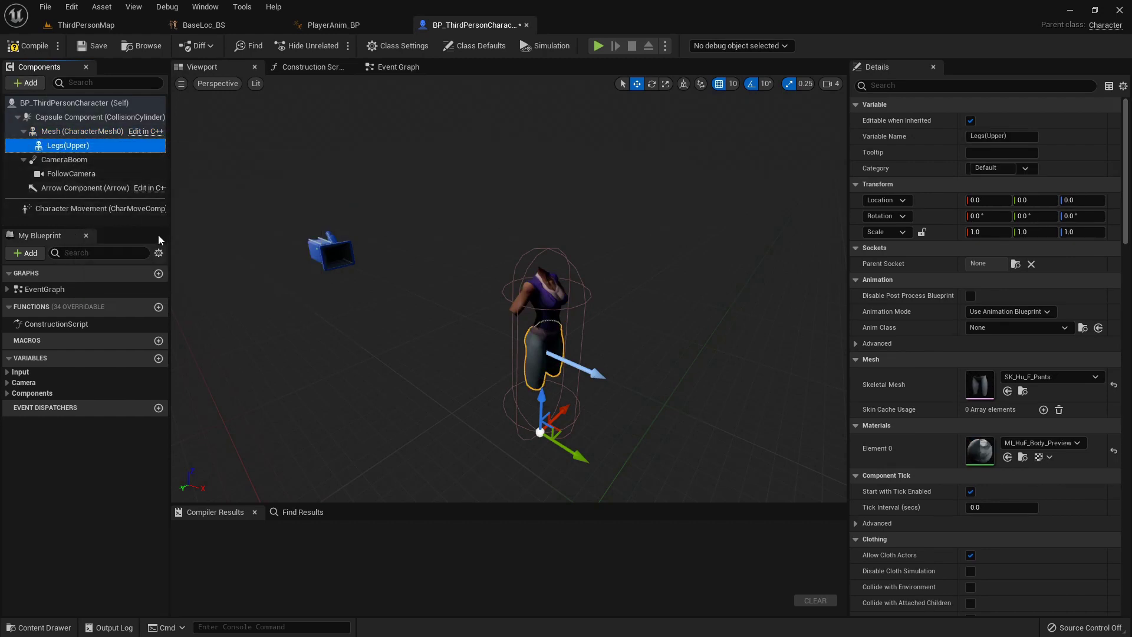
Step: Add the SK_Hu_F_Boots mesh from the Base folder as a skeletal mesh component under Mesh and name it Legs(Lower)
click(73, 28)
scroll(730, 578, up, 2)
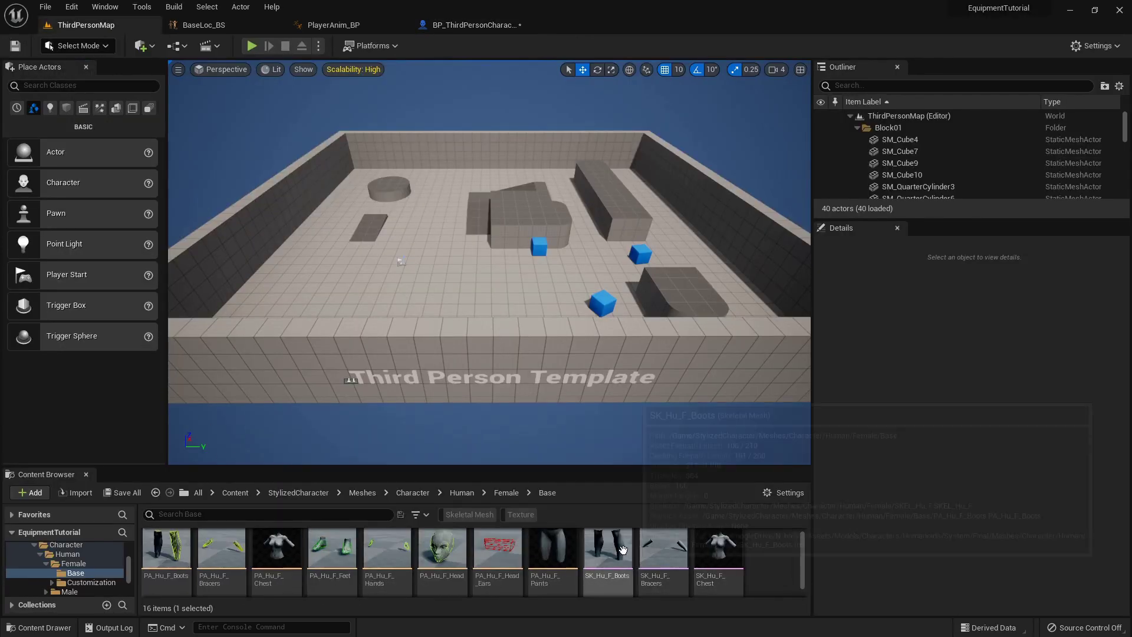
click(608, 560)
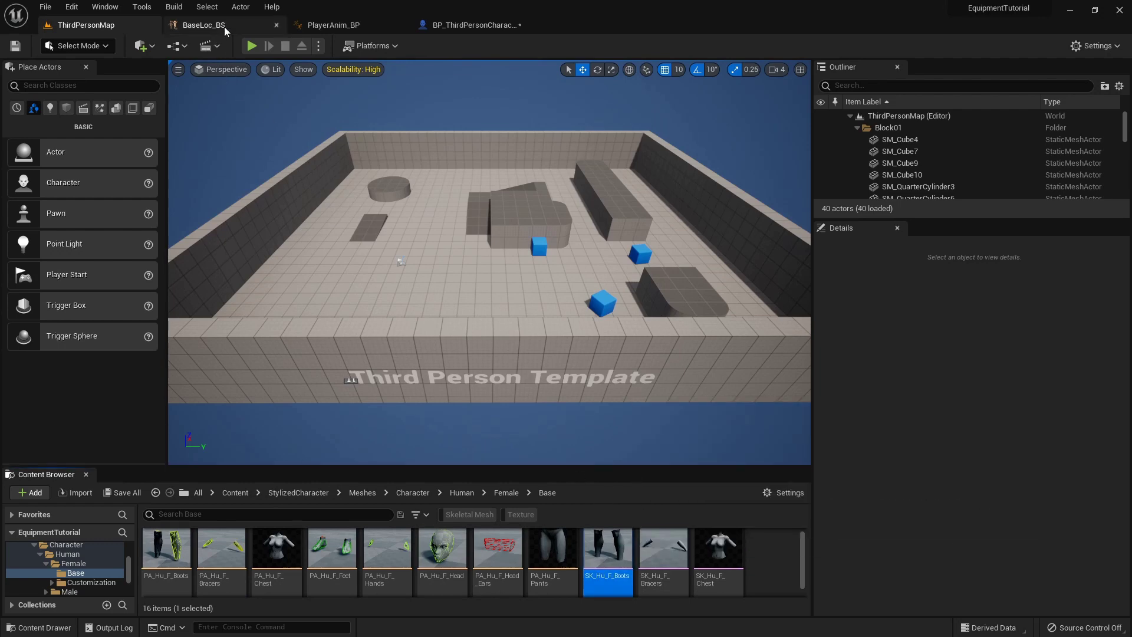
click(489, 24)
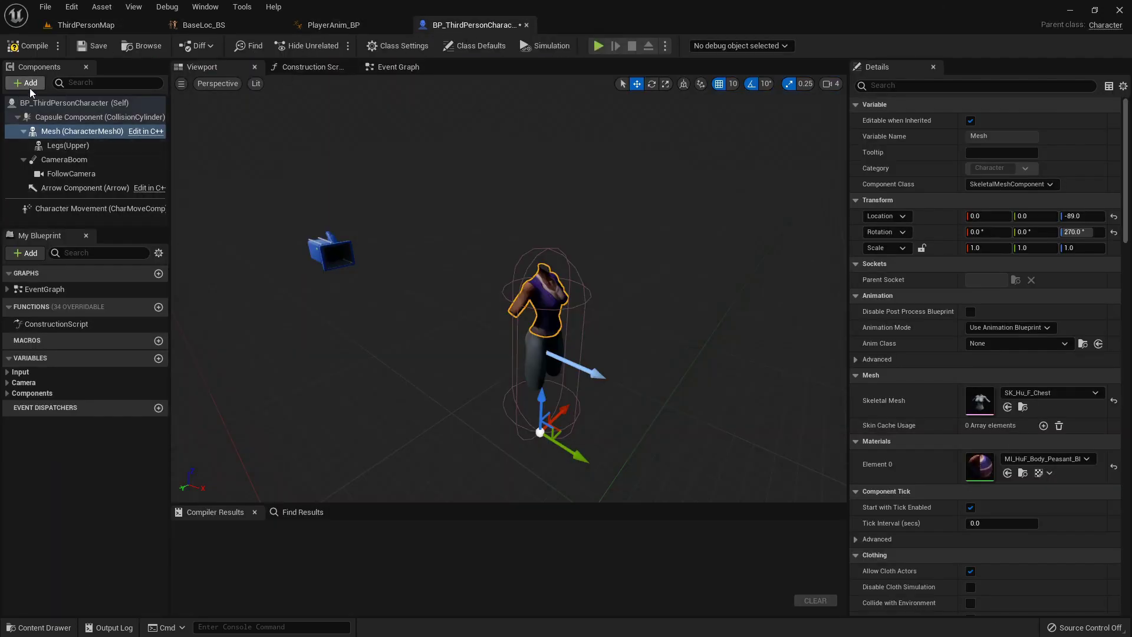
click(29, 86)
click(105, 190)
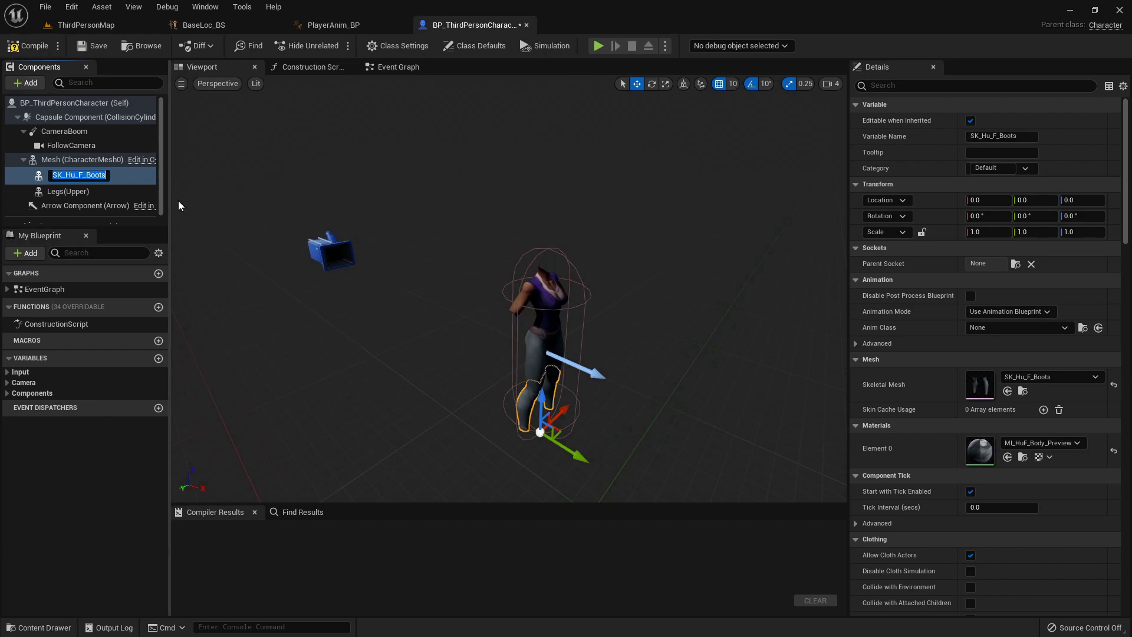
text(Legs(Lower))
key(Return)
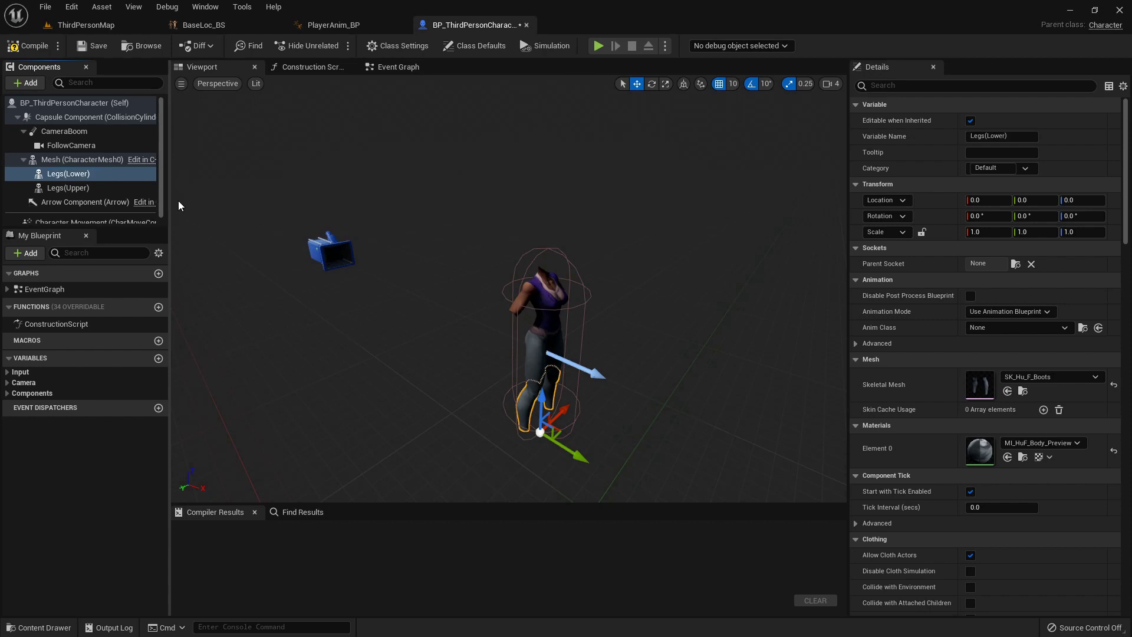
Step: Add the SK_Hu_F_Bracers mesh from the Base folder as a skeletal mesh component under Mesh and name it Arms
drag(382, 242, 382, 242)
click(86, 24)
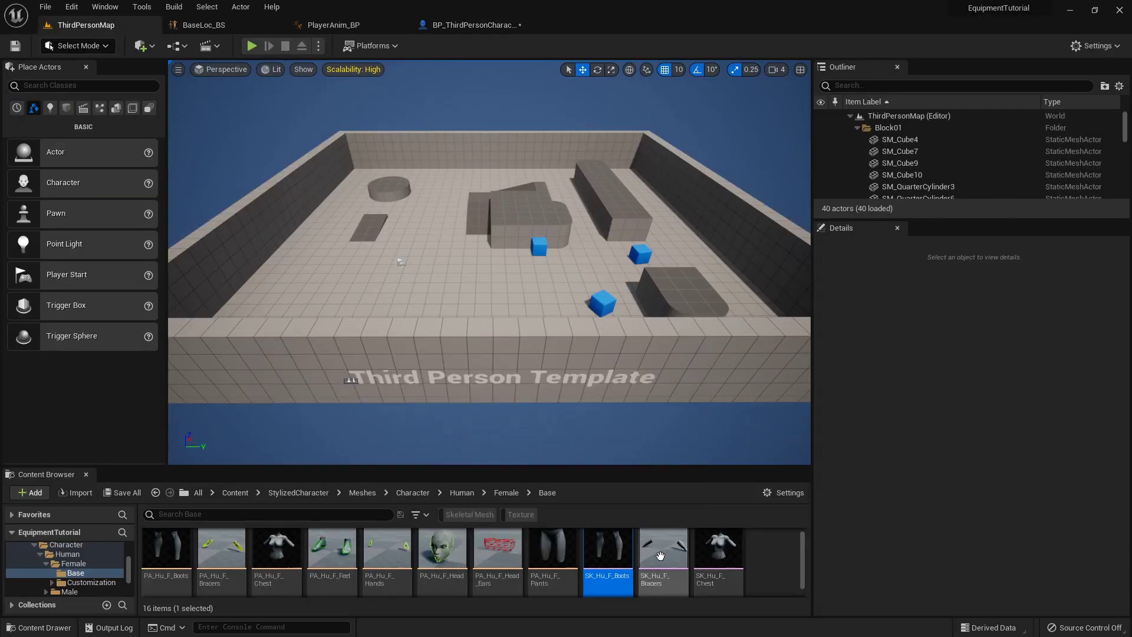
click(663, 557)
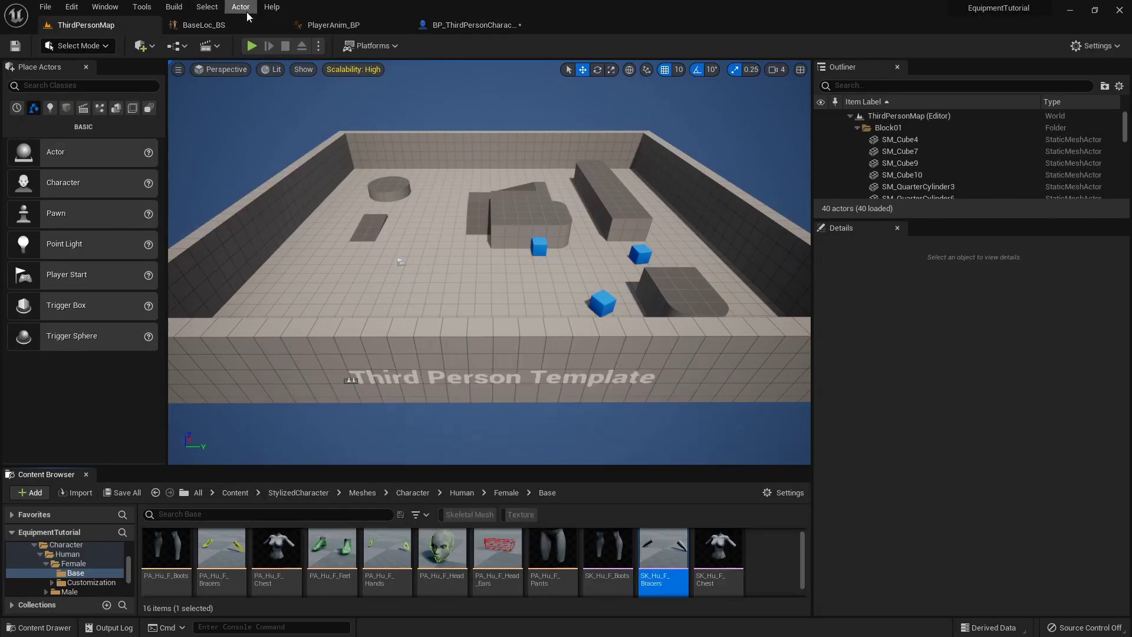
click(474, 25)
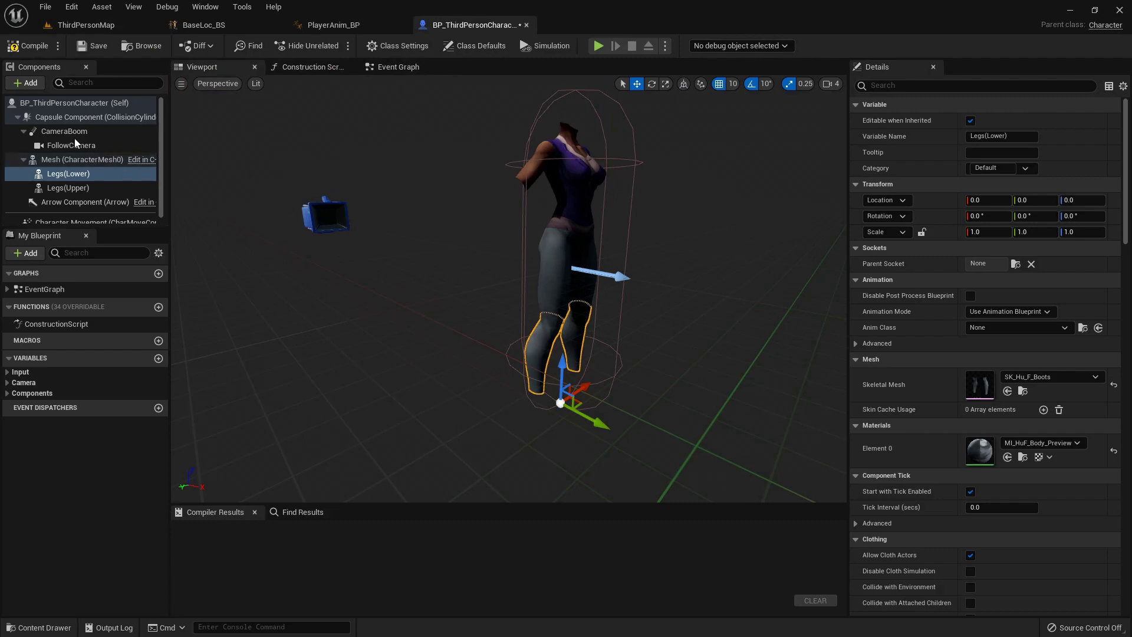
click(64, 159)
click(26, 83)
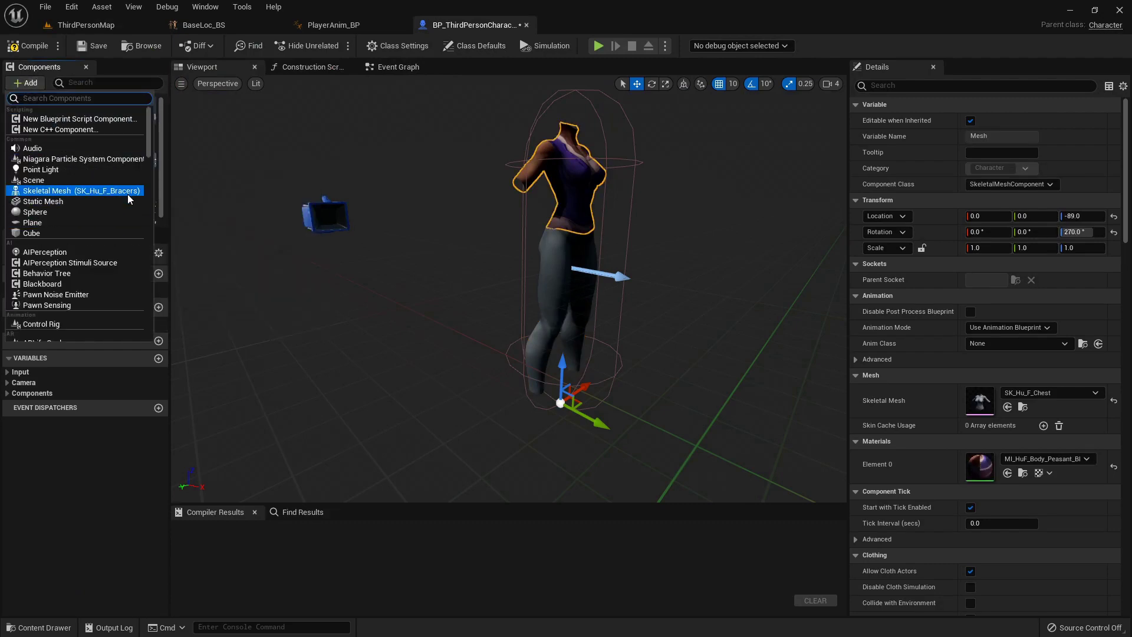
click(128, 192)
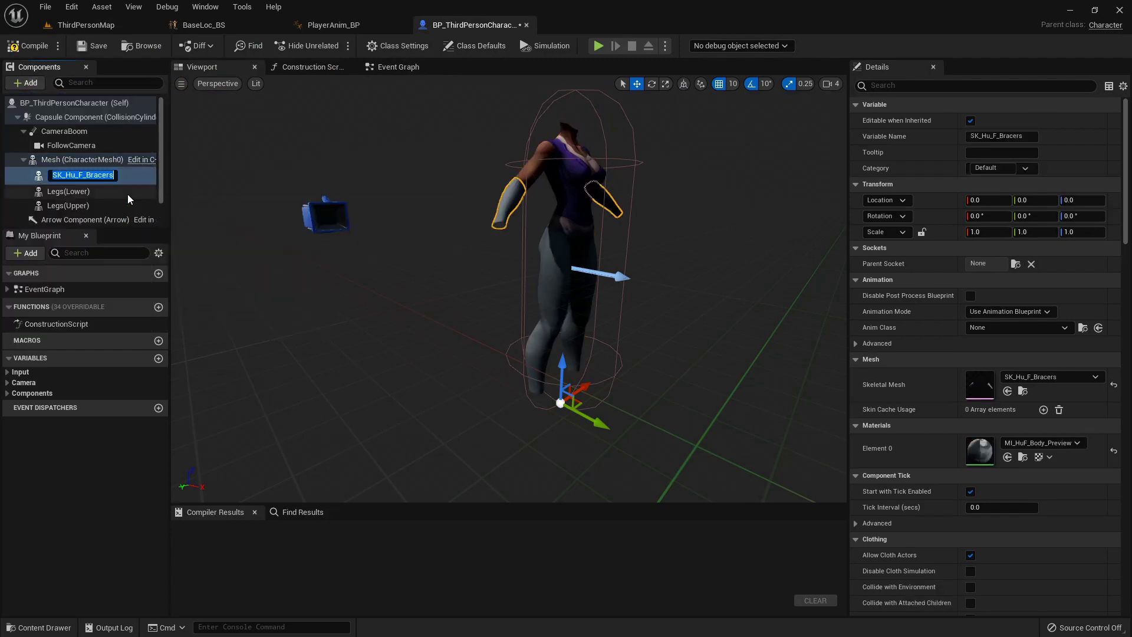
text(Arms)
key(Return)
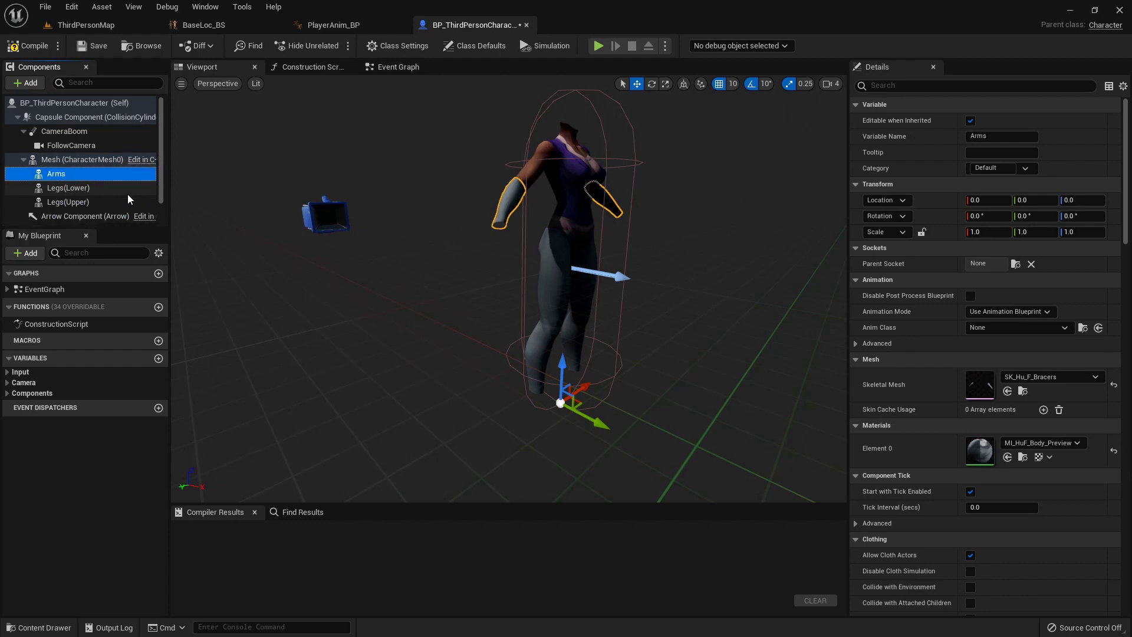
Step: Add the SK_Hu_F_Feet mesh from the Base folder as a skeletal mesh component under Mesh and name it Feet
click(106, 25)
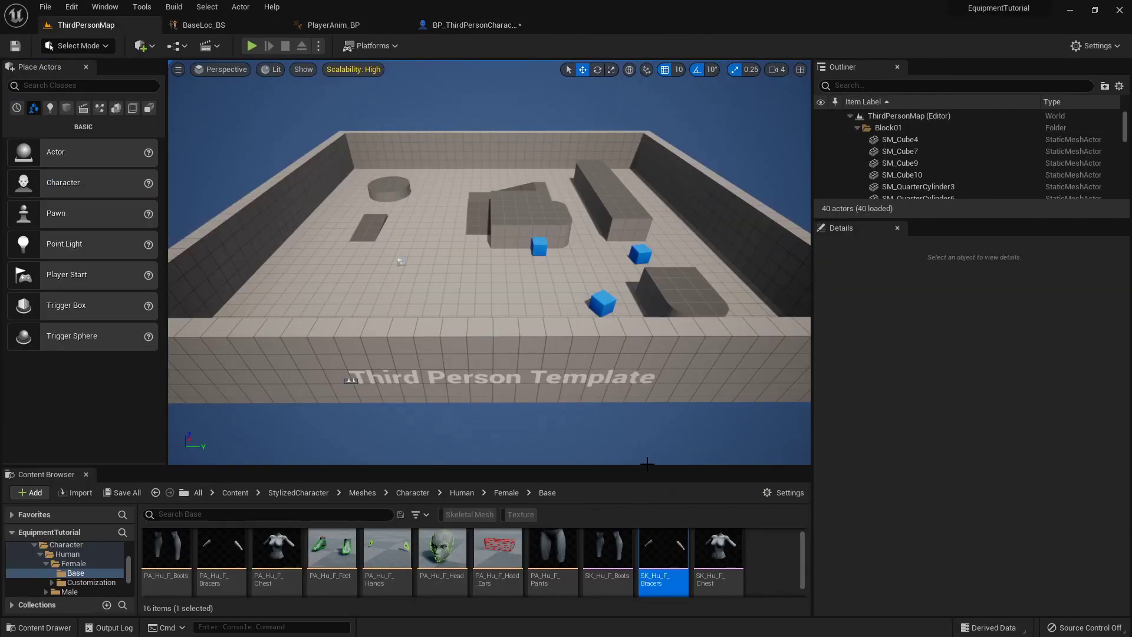
scroll(223, 569, down, 3)
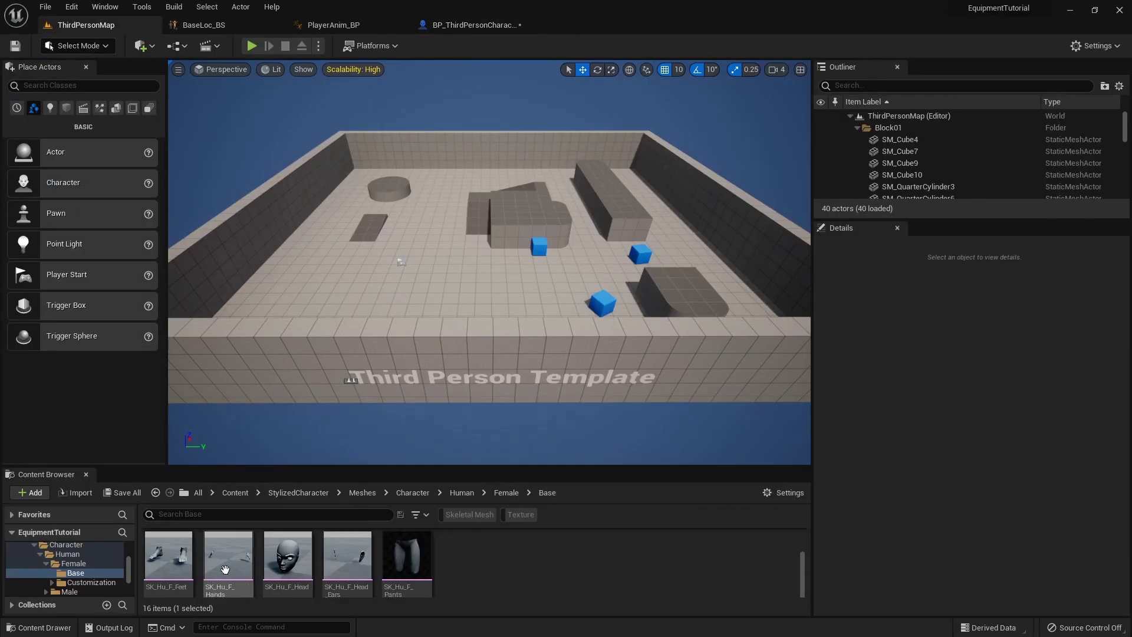
click(476, 25)
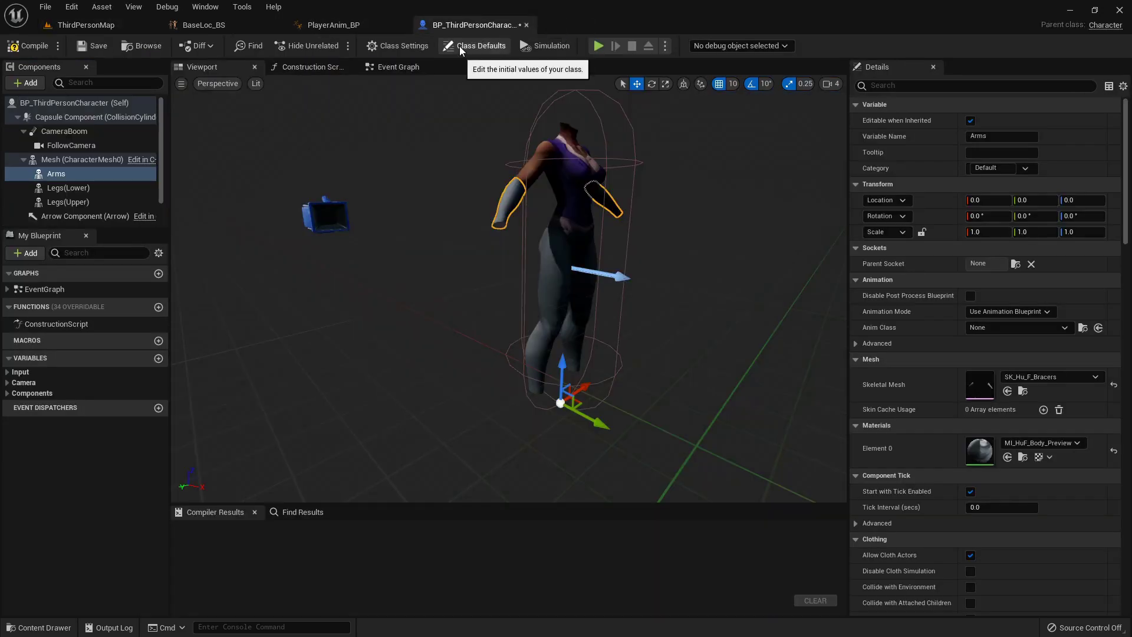
click(66, 159)
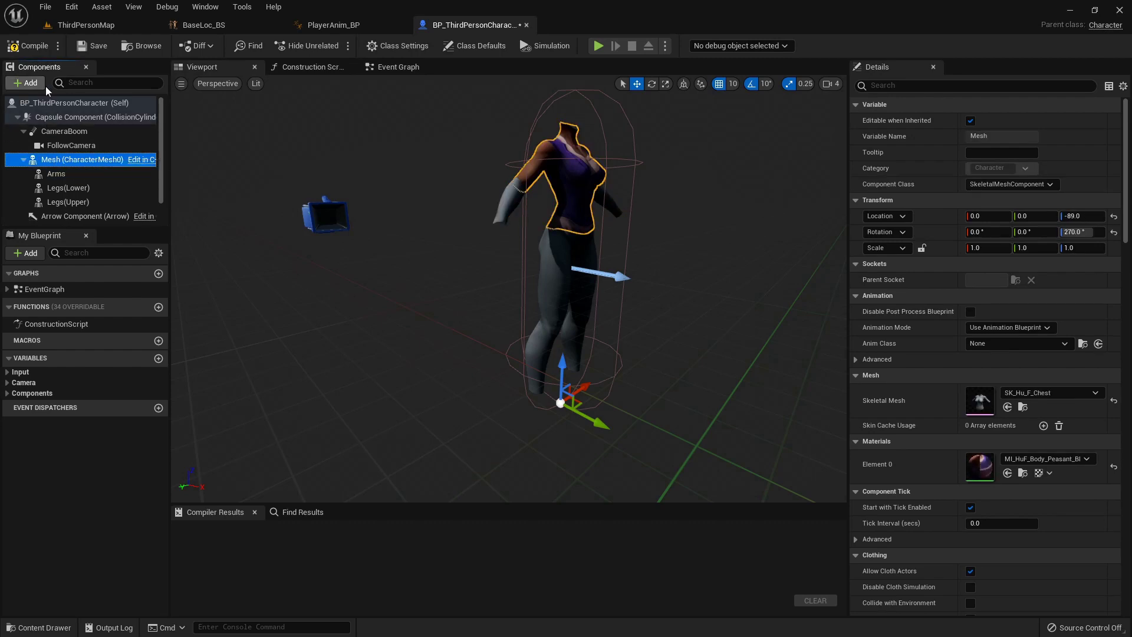
click(37, 85)
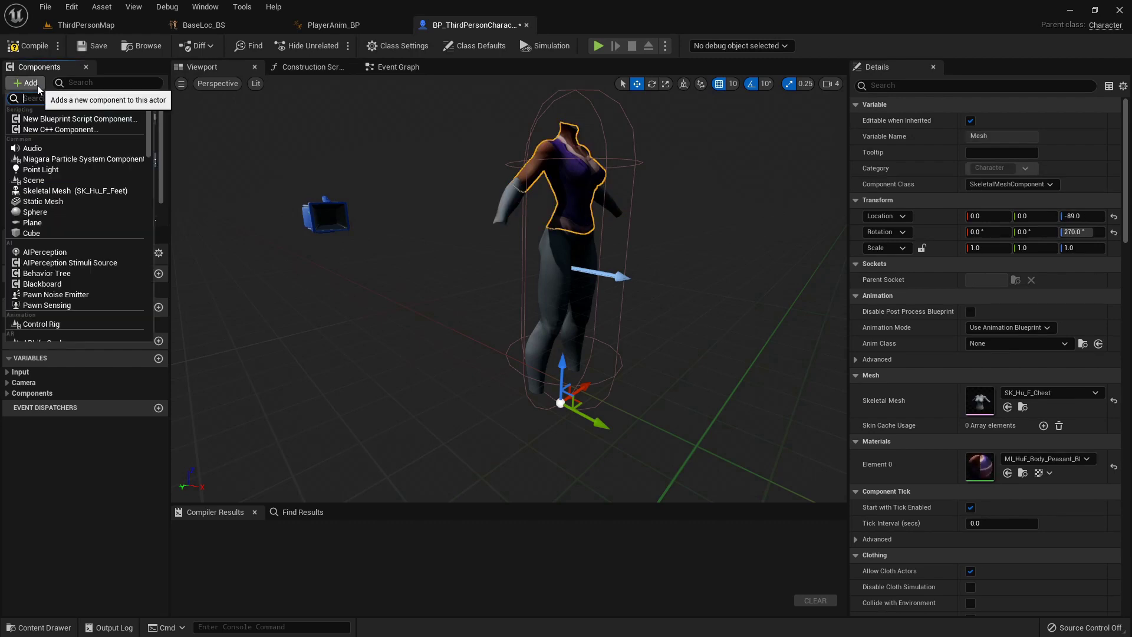
click(87, 191)
text(Feet)
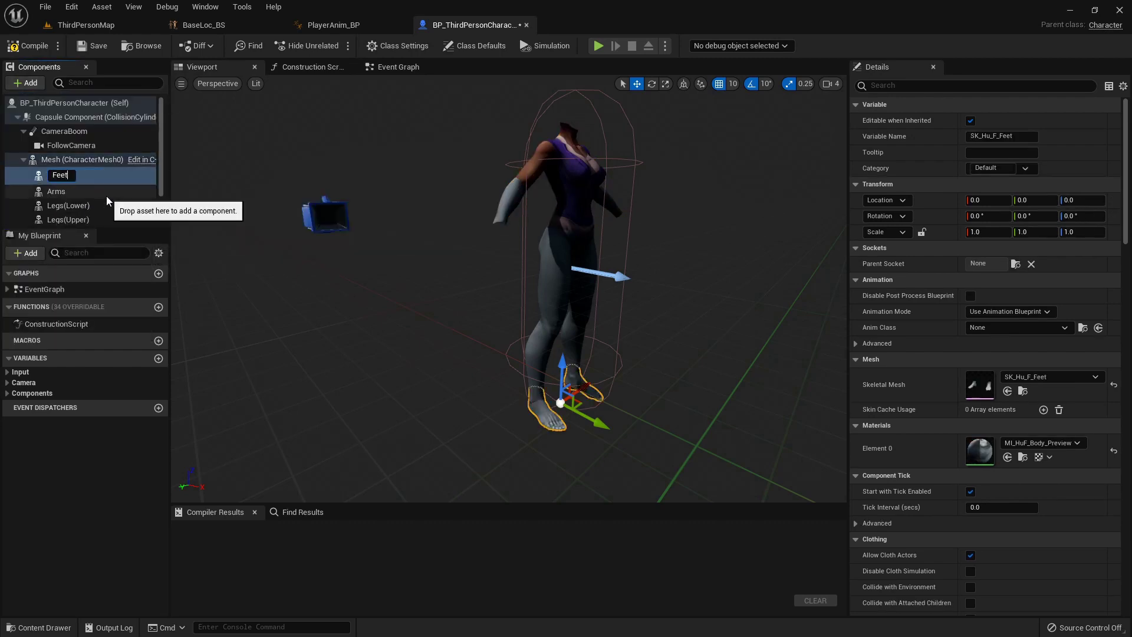
key(Return)
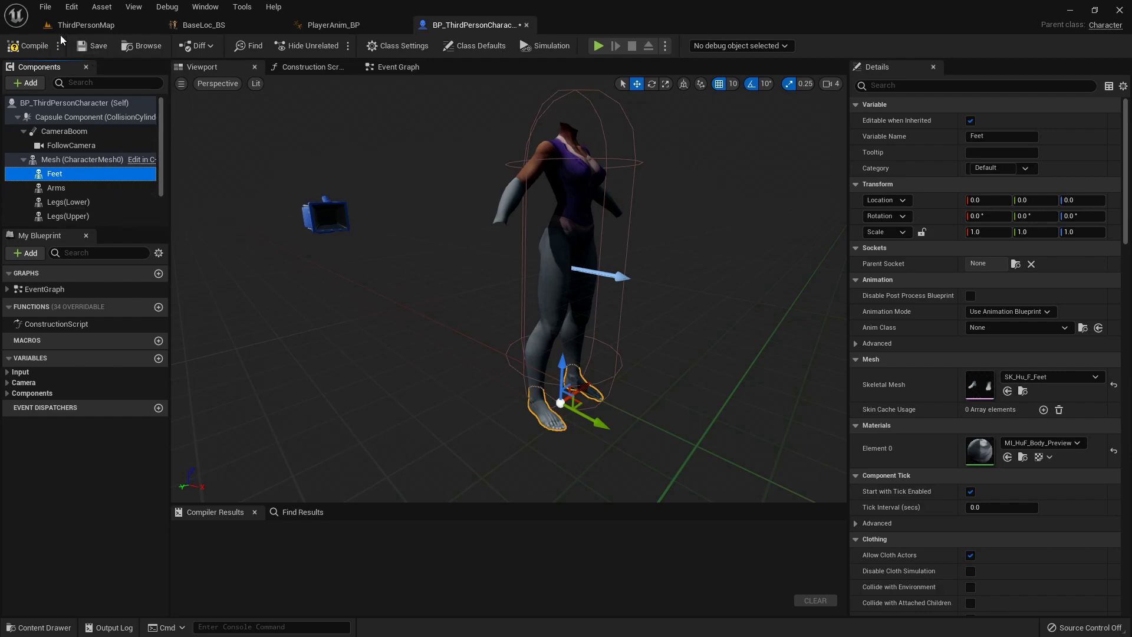
Step: Add the SK_Hu_F_Head mesh from the Base folder as a skeletal mesh component under Mesh and name it Head
click(82, 25)
click(287, 560)
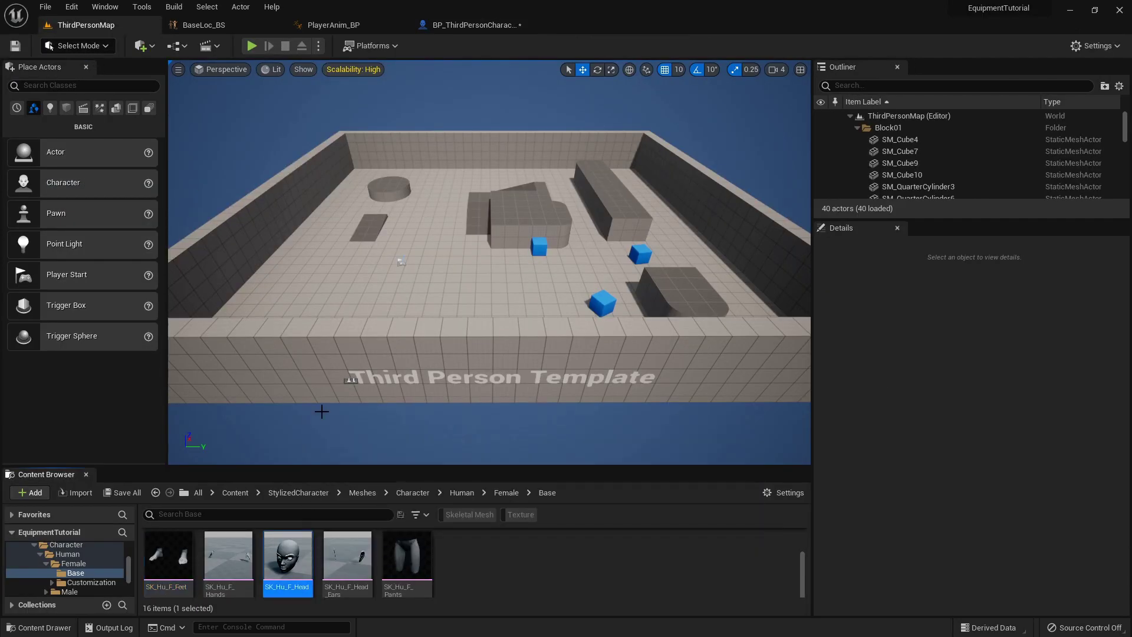
click(472, 25)
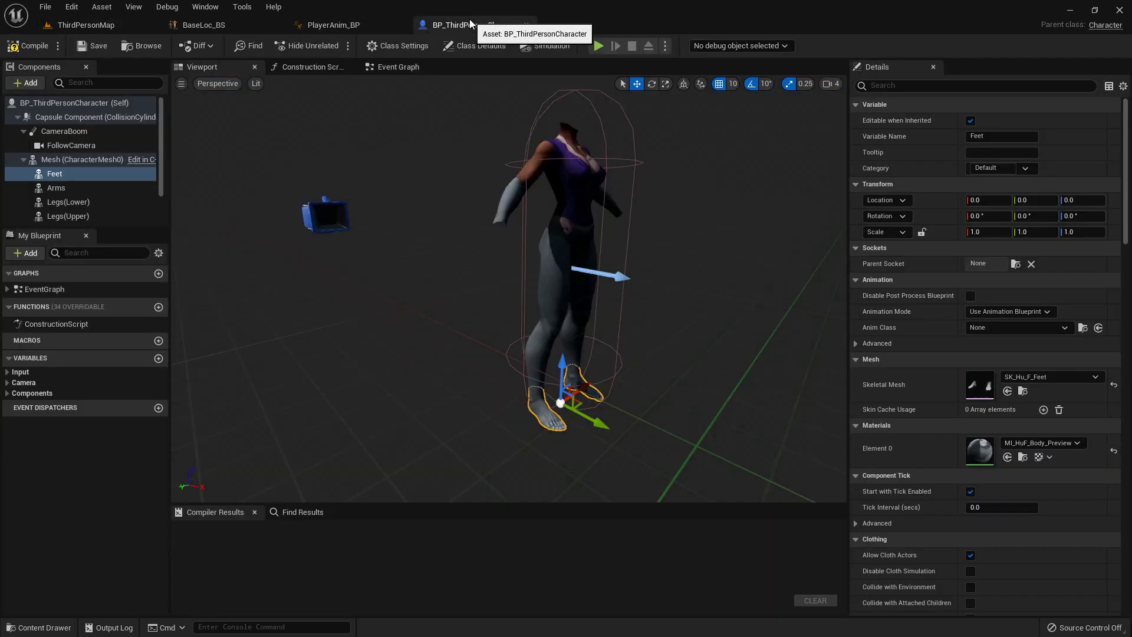
click(59, 159)
click(32, 83)
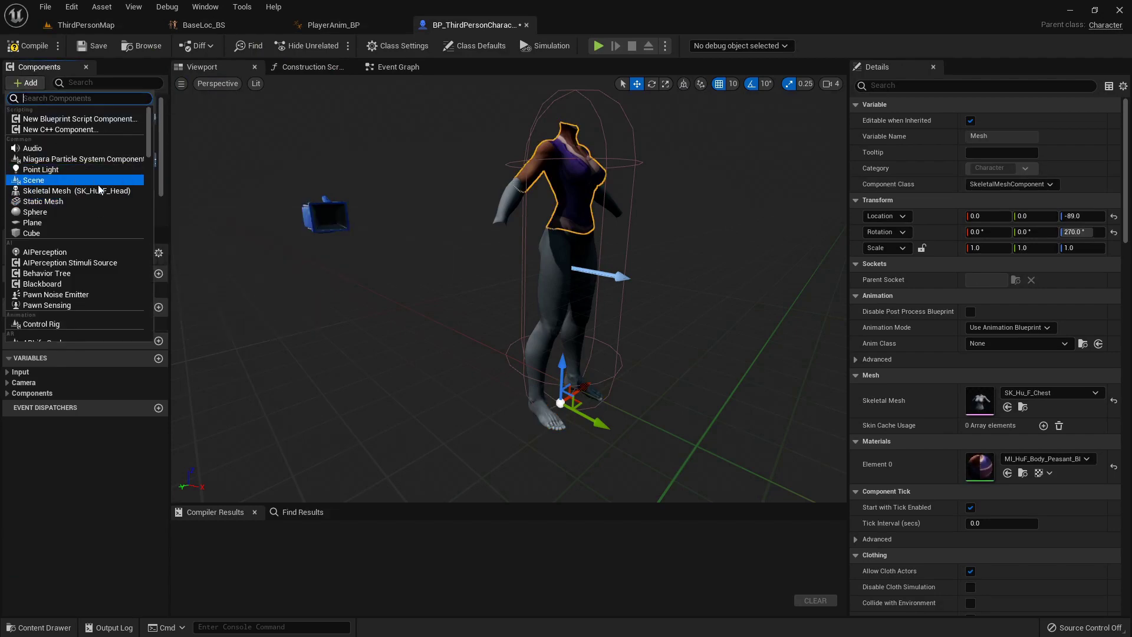
click(96, 191)
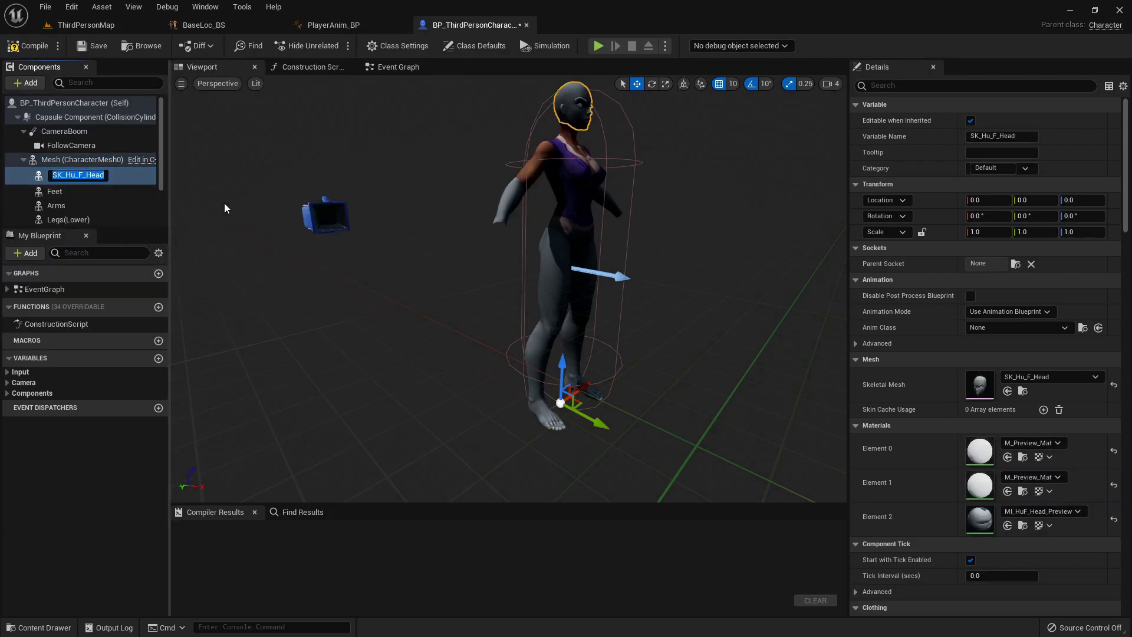
text(Head)
key(Return)
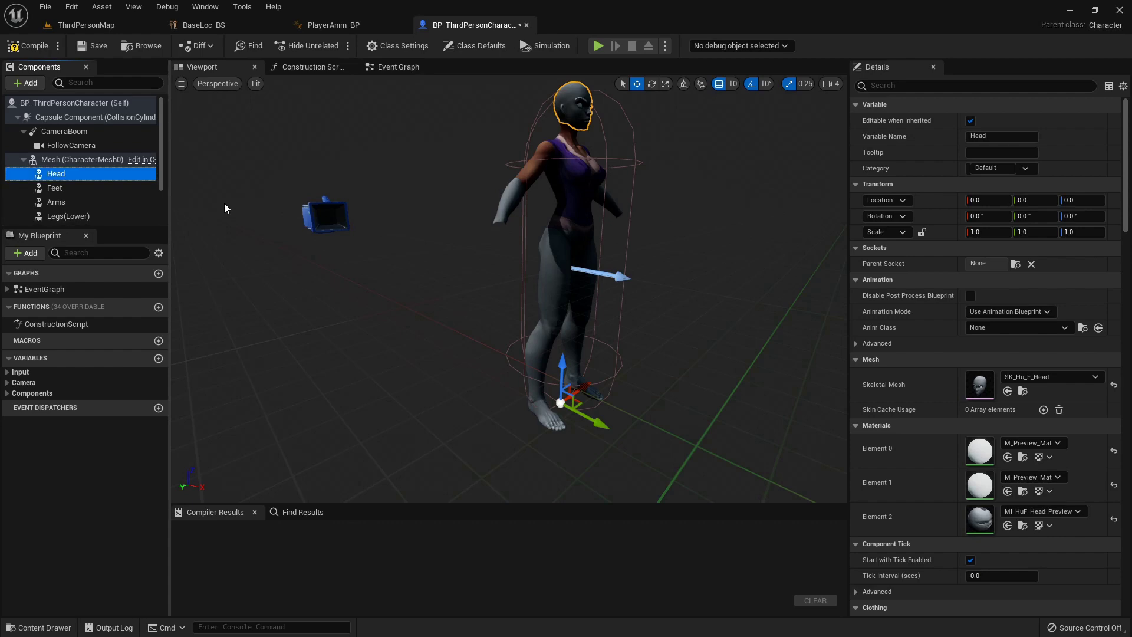
Step: Add the SK_Hu_F_Hands mesh from the Base folder as a skeletal mesh component under Mesh and name it Hands
click(101, 25)
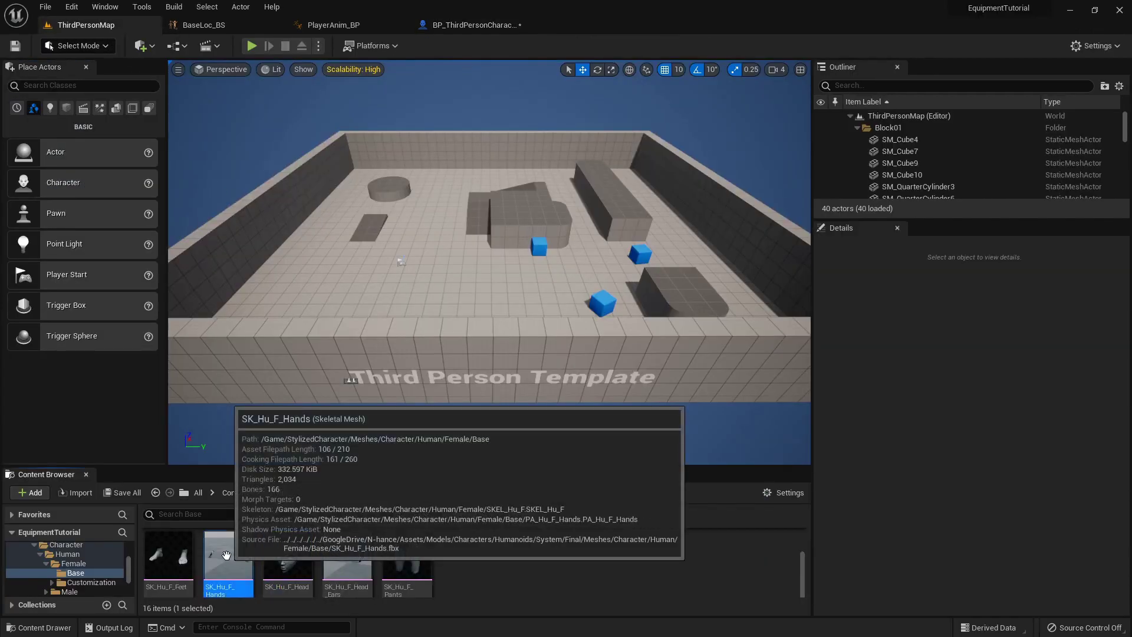
click(490, 26)
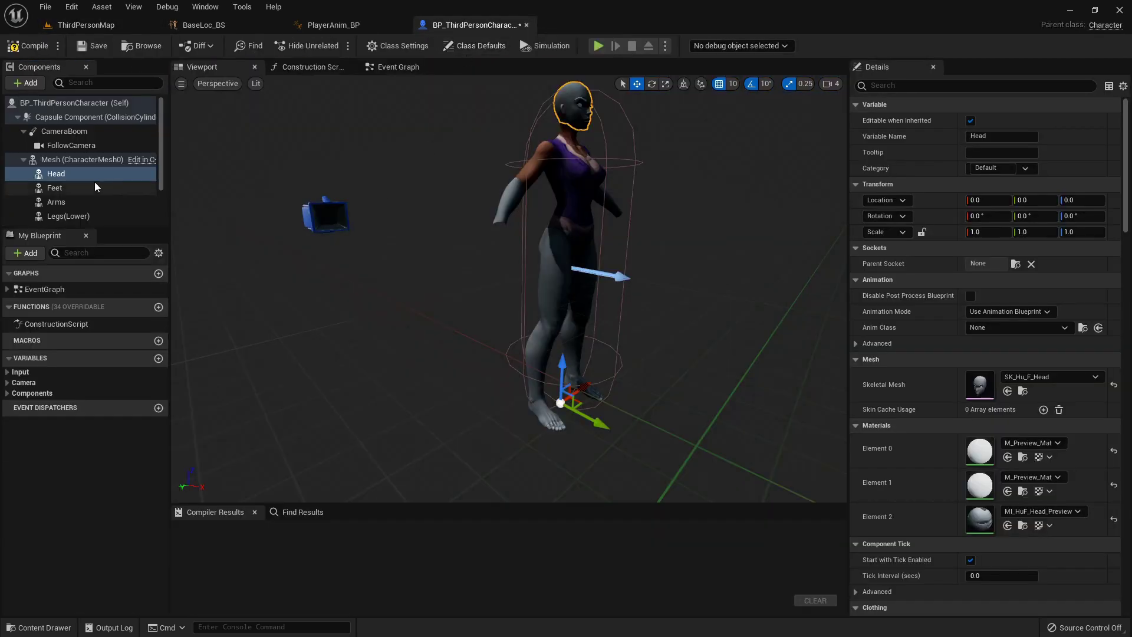
click(71, 160)
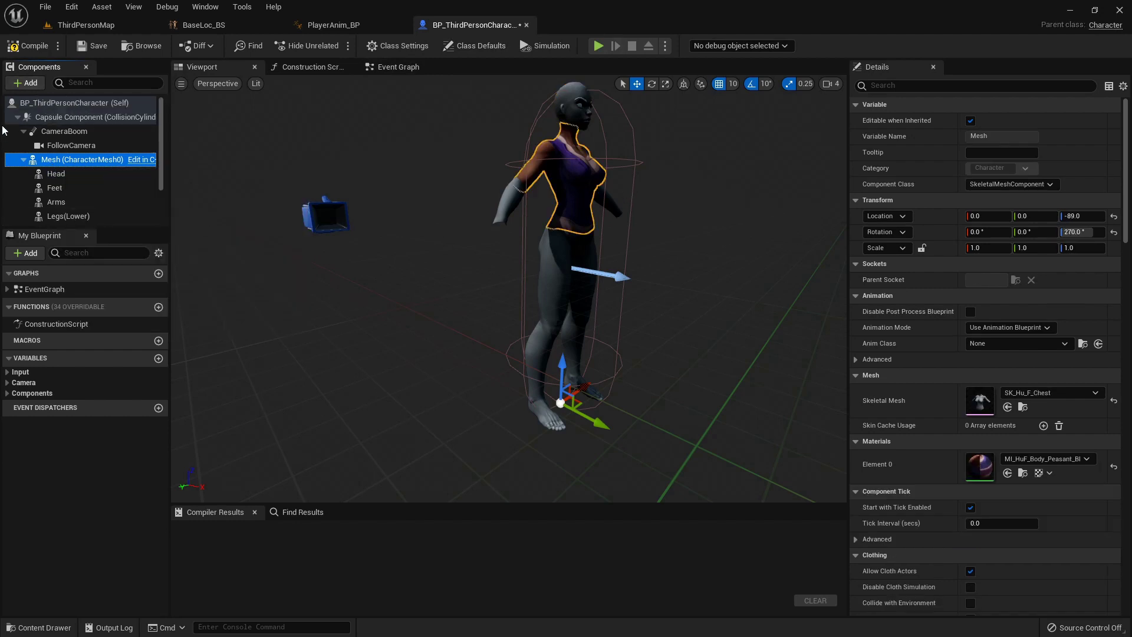
click(34, 86)
click(91, 189)
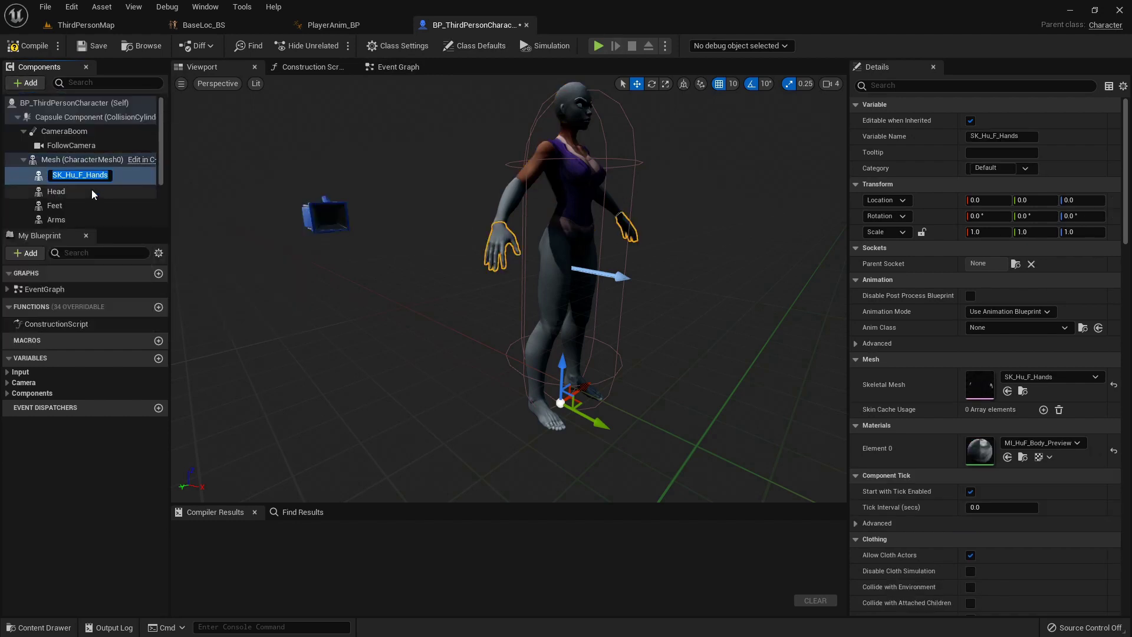
text(Hands)
key(Return)
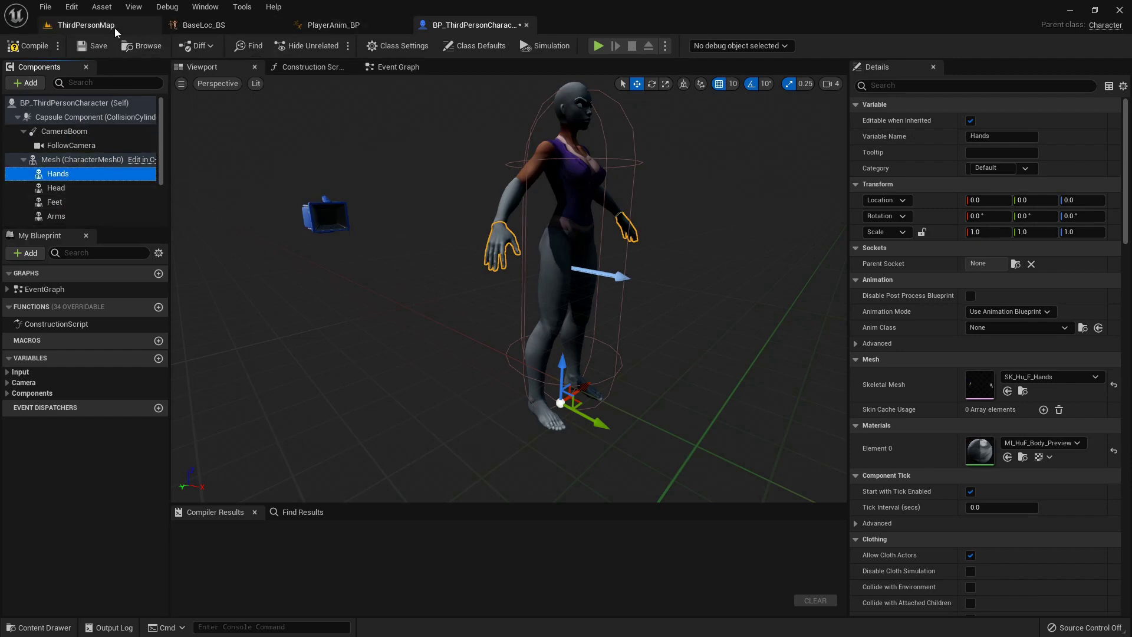
click(86, 25)
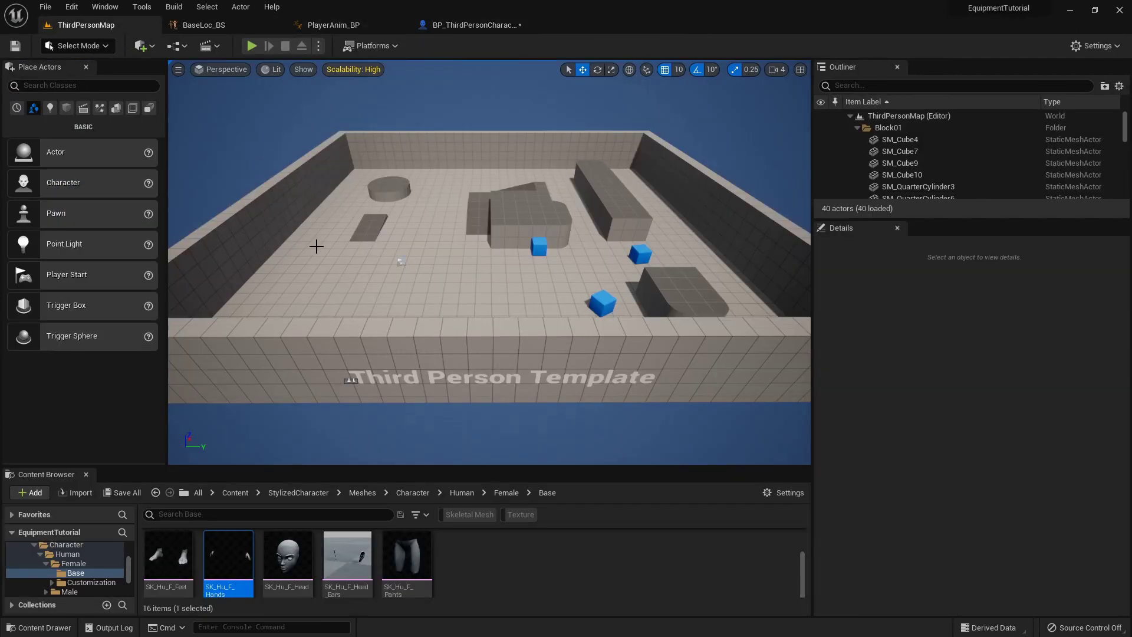
click(512, 25)
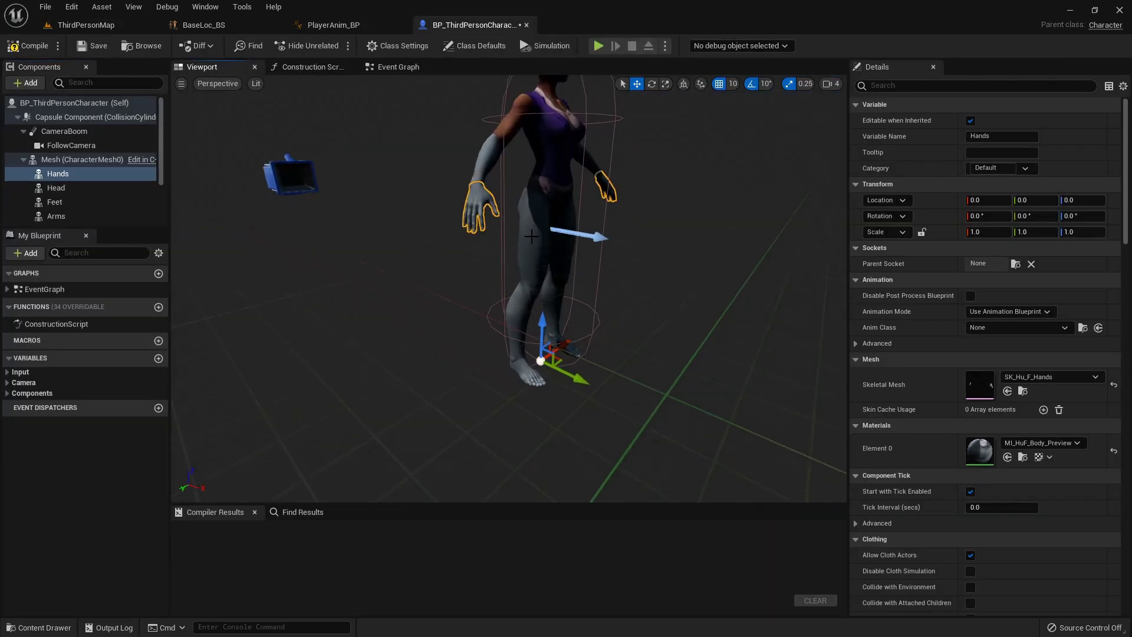
right_drag(531, 236, 531, 218)
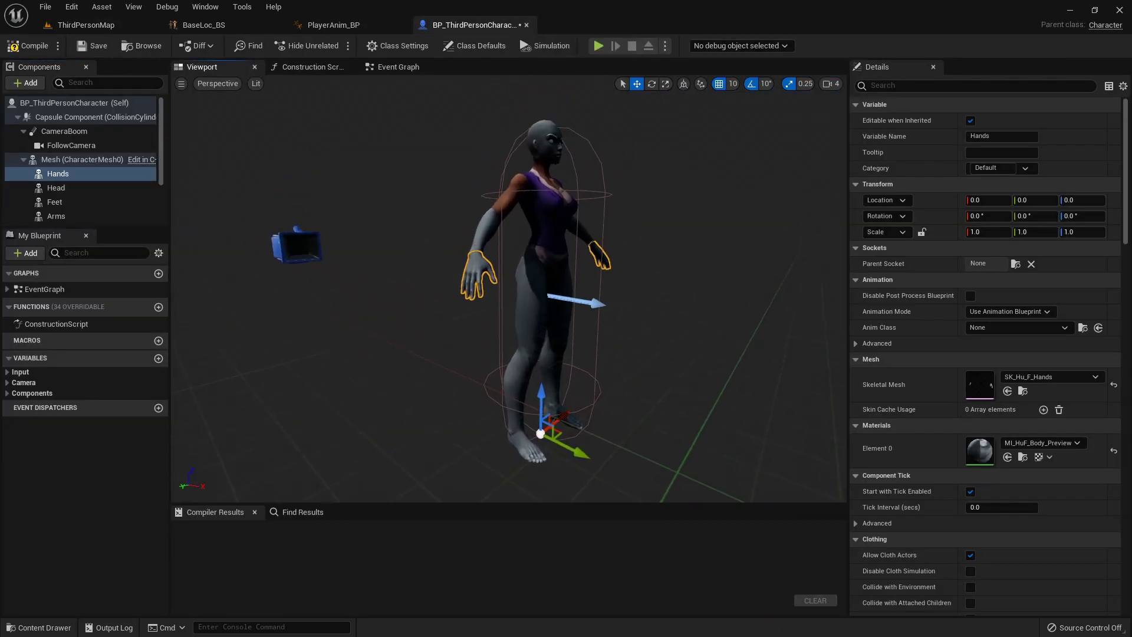
click(125, 24)
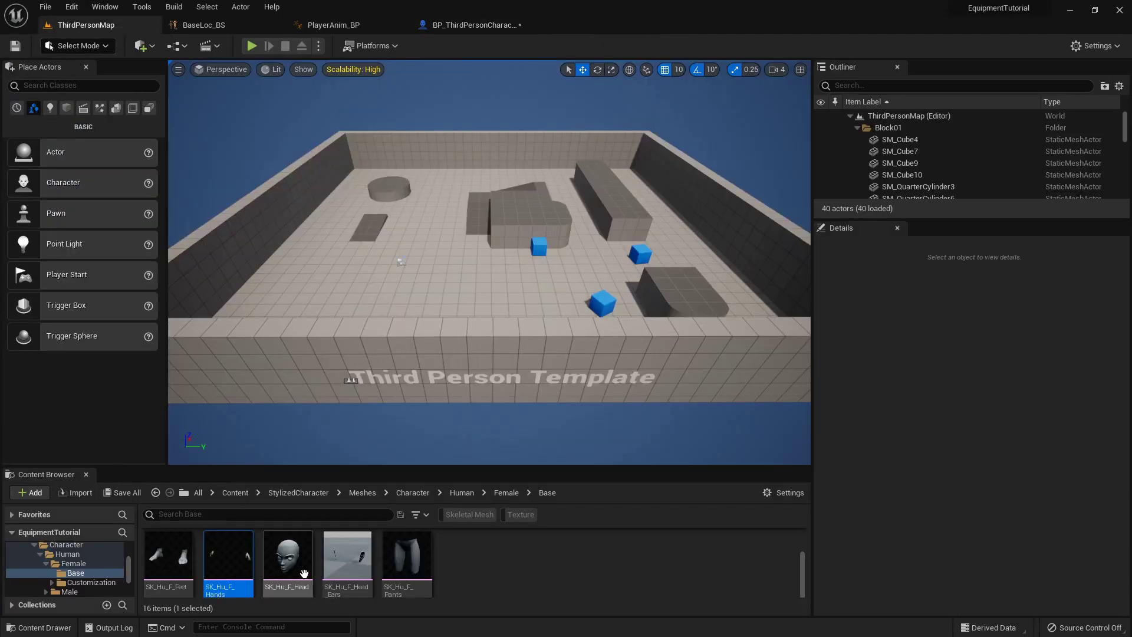
Step: Add the SK_Hu_F_Head_Ears mesh from the Base folder as a skeletal mesh component under Mesh and name it Ears
click(347, 557)
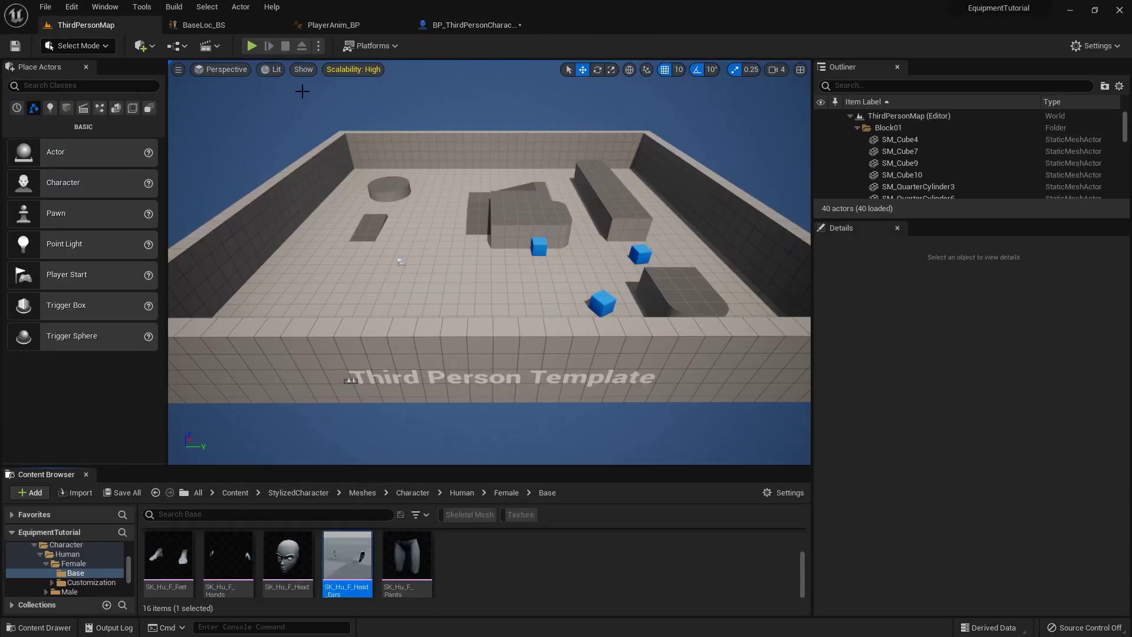
click(479, 24)
click(65, 157)
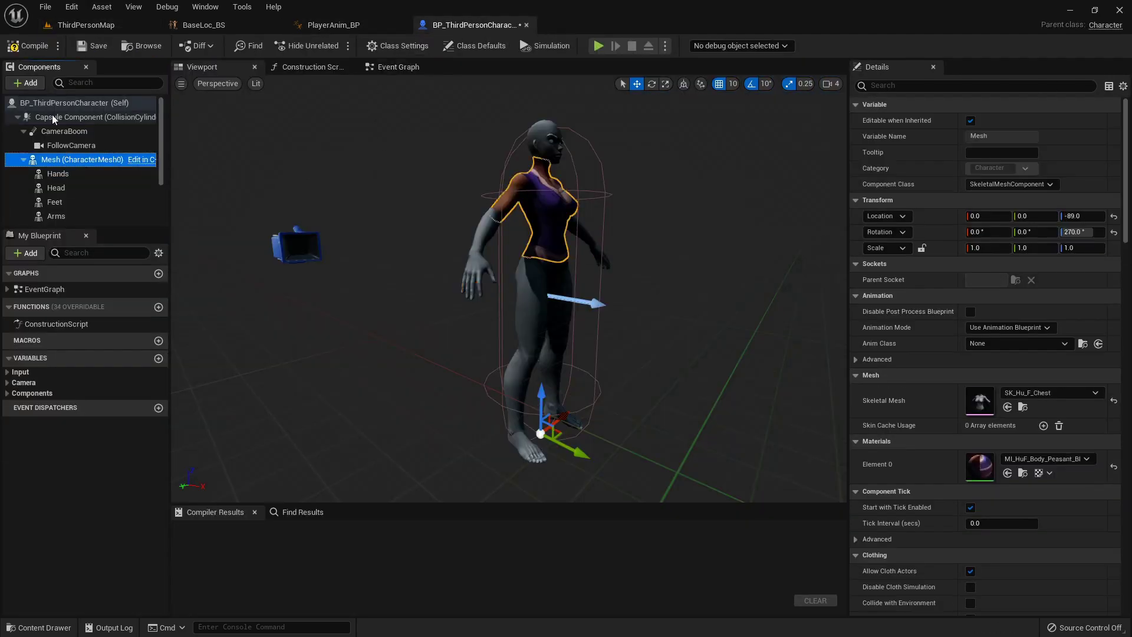
click(27, 83)
click(115, 190)
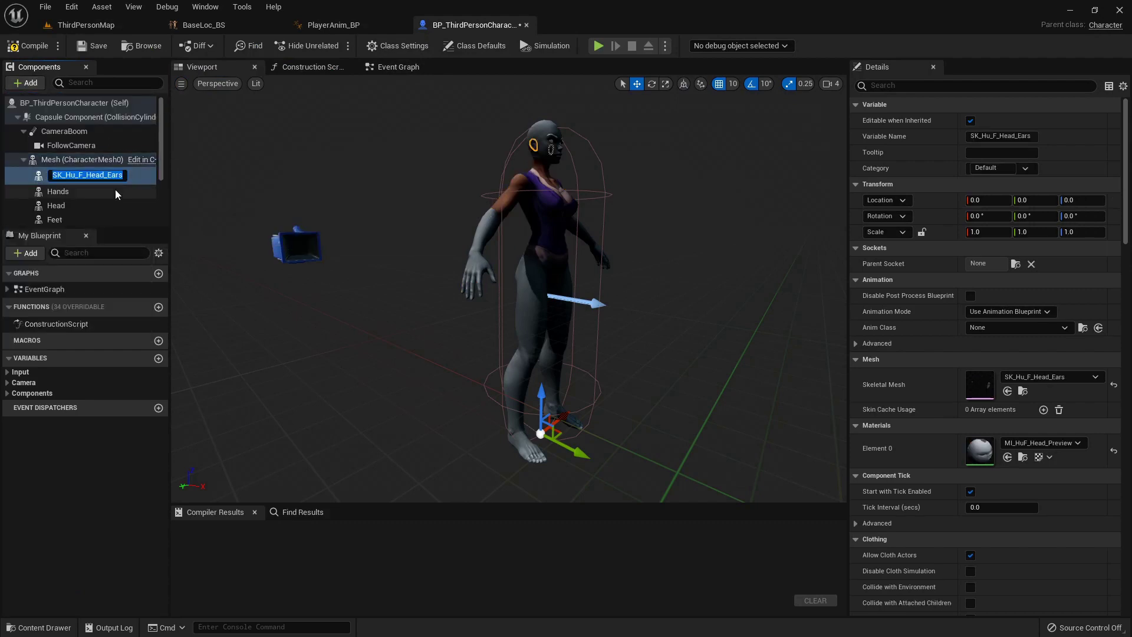
text(Ears)
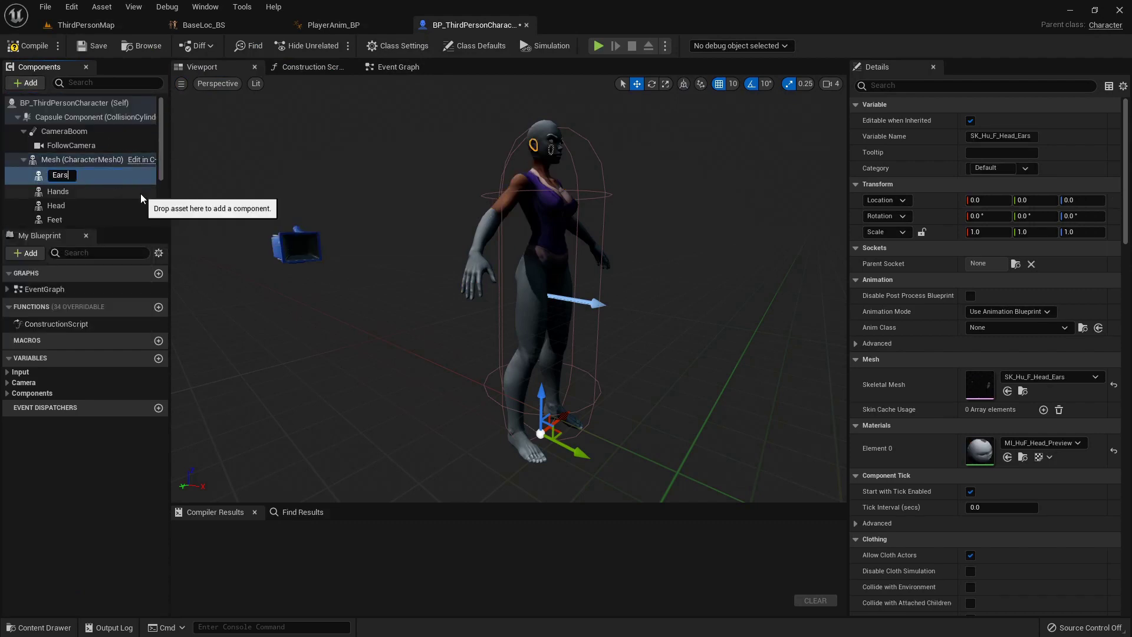
key(Return)
right_drag(507, 295, 531, 277)
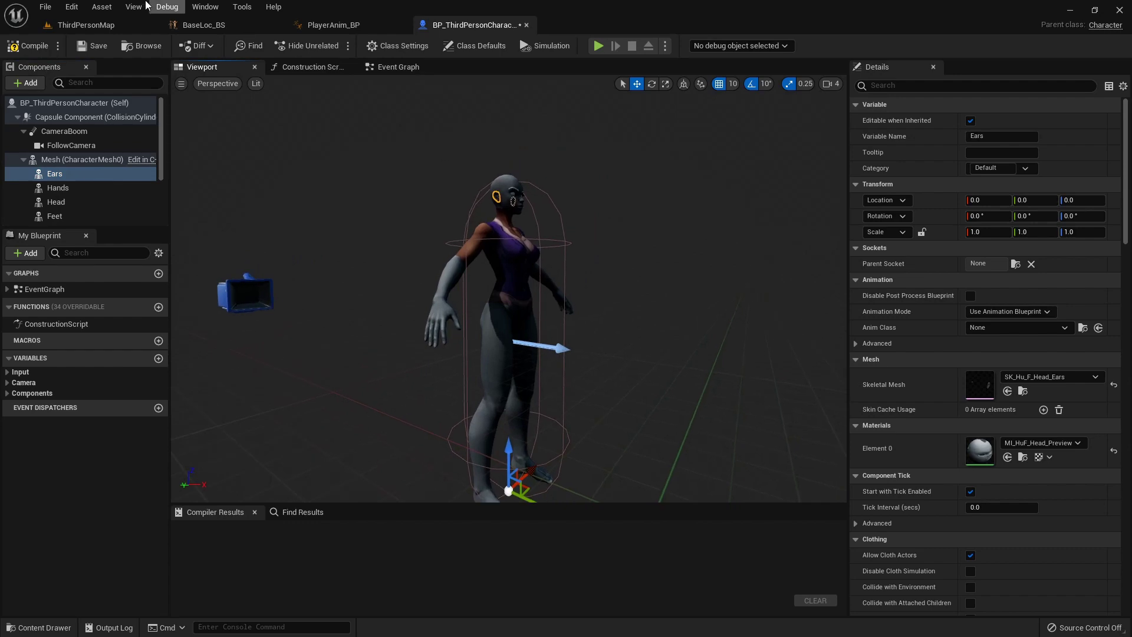
Step: Browse to the Hair folder inside the female Customization folder of the project content
click(75, 23)
scroll(754, 552, up, 3)
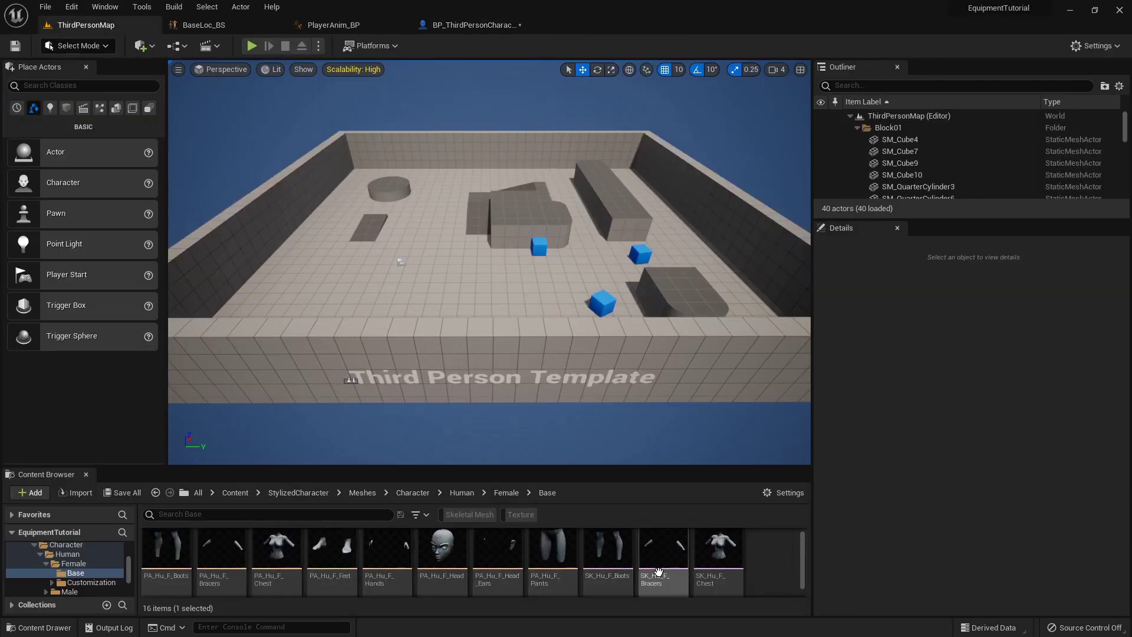
scroll(759, 550, down, 3)
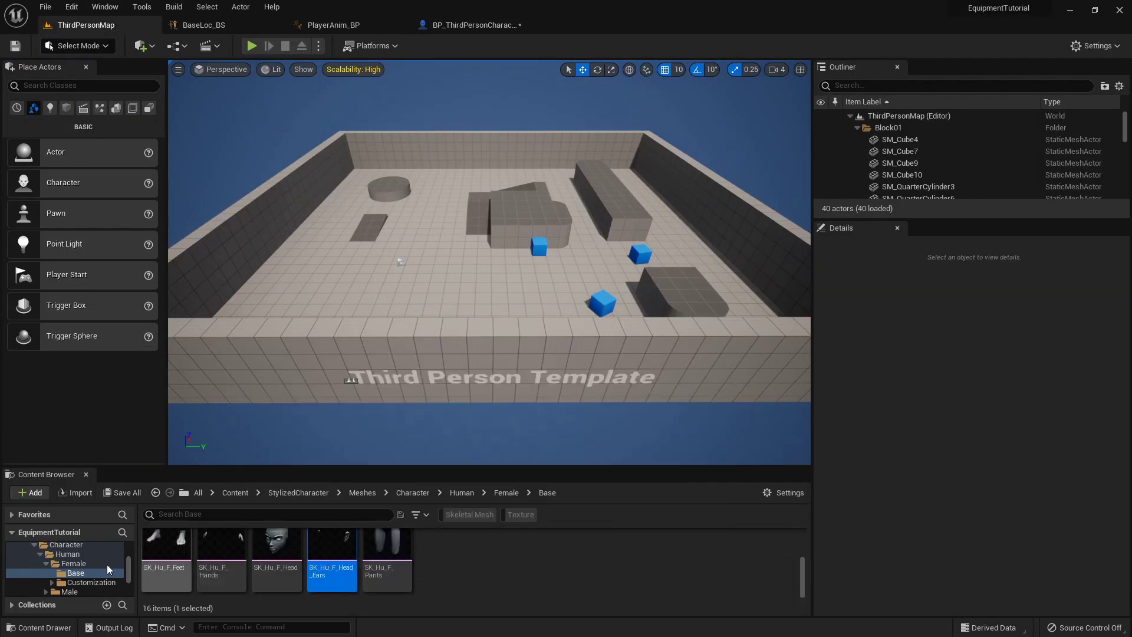
click(88, 582)
double_click(171, 560)
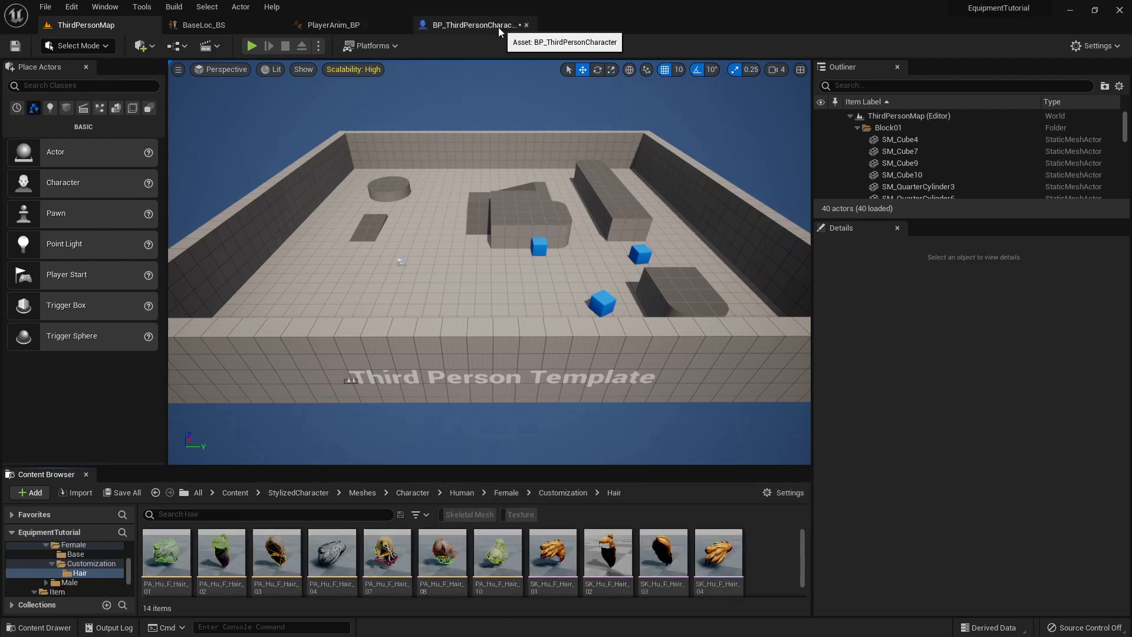
click(474, 25)
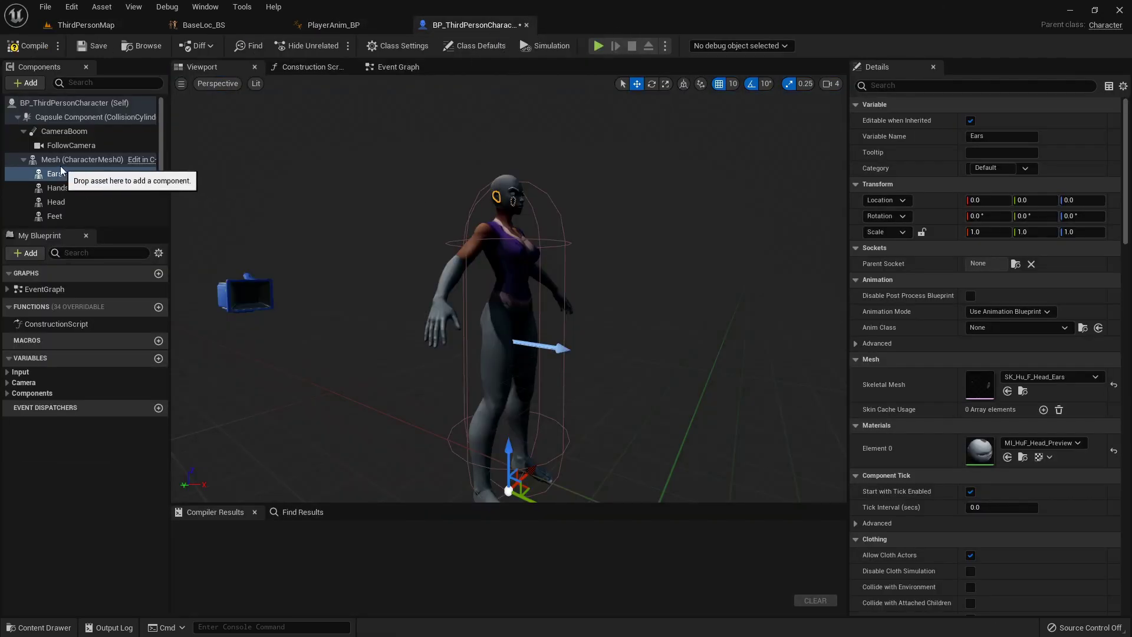
click(86, 25)
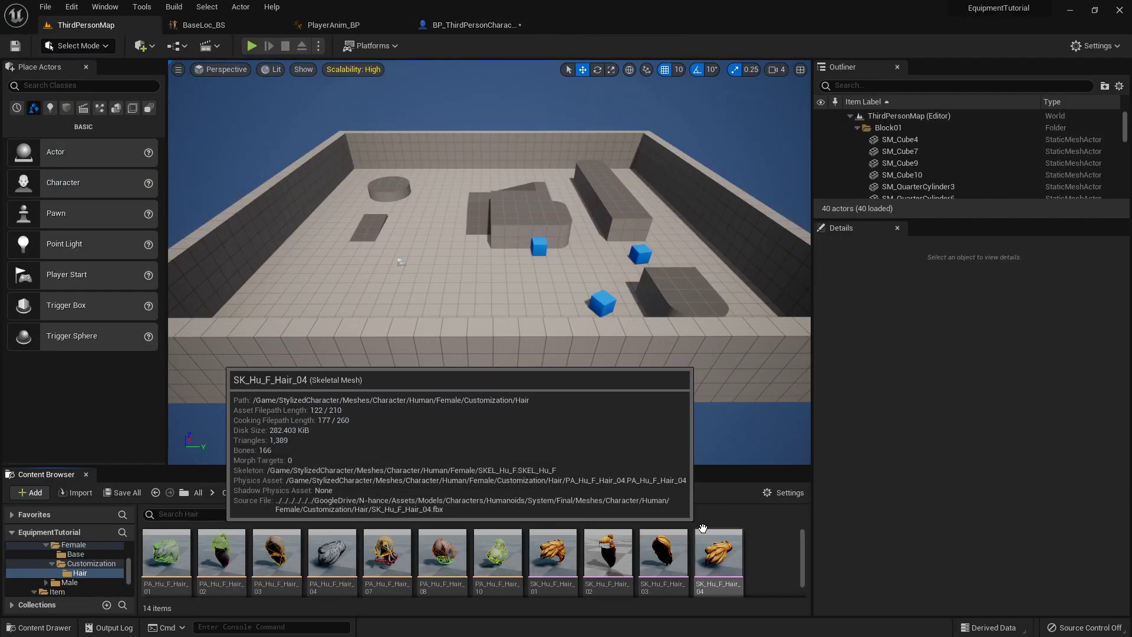
Step: Add the SK_Hu_F_Hair_07 mesh as a skeletal mesh component under Mesh, name it Hair, and compile the blueprint
scroll(737, 537, down, 2)
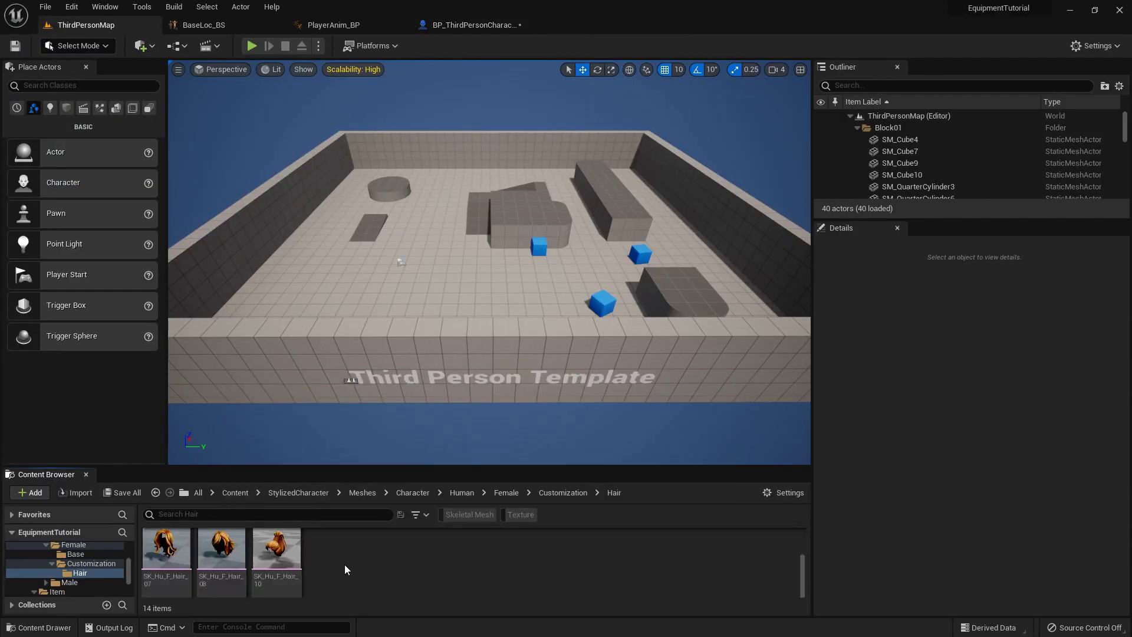
click(169, 560)
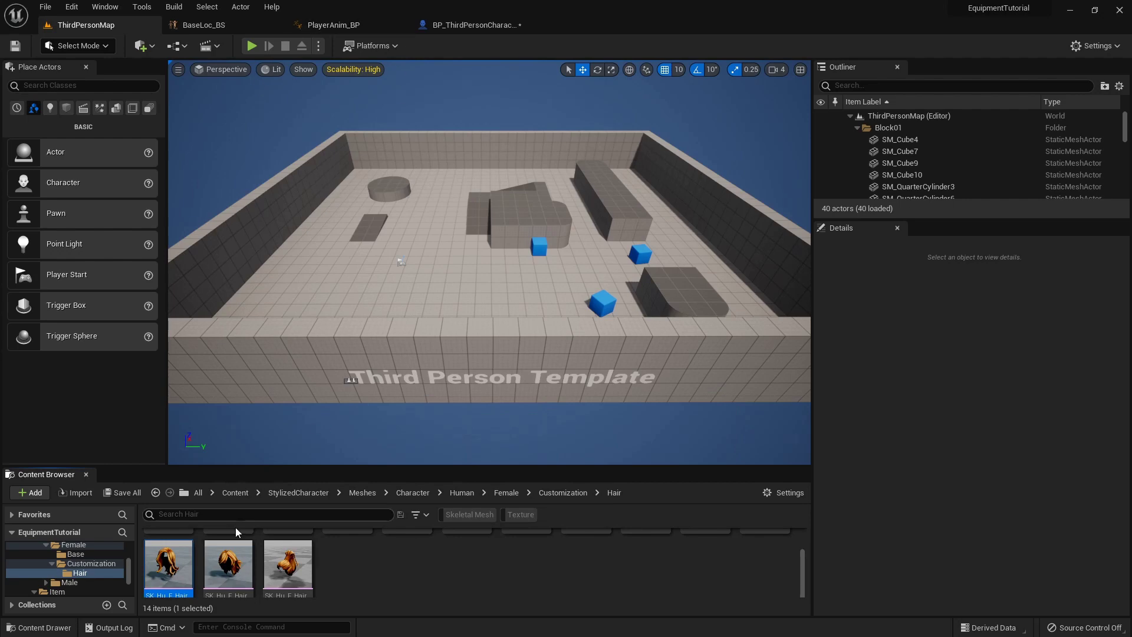
click(477, 25)
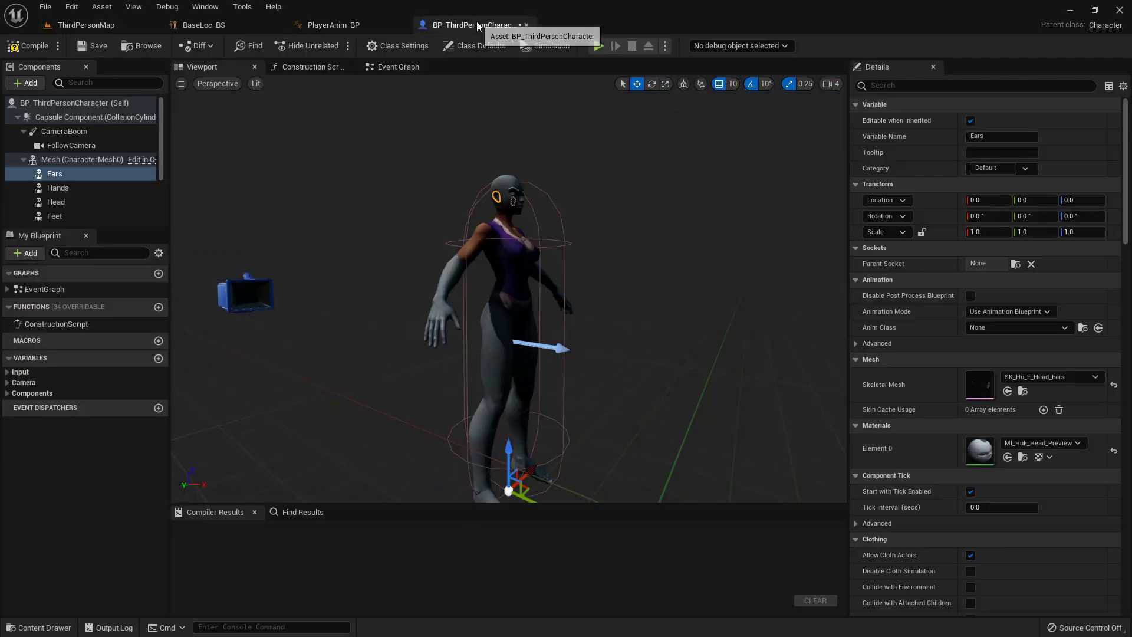
click(71, 159)
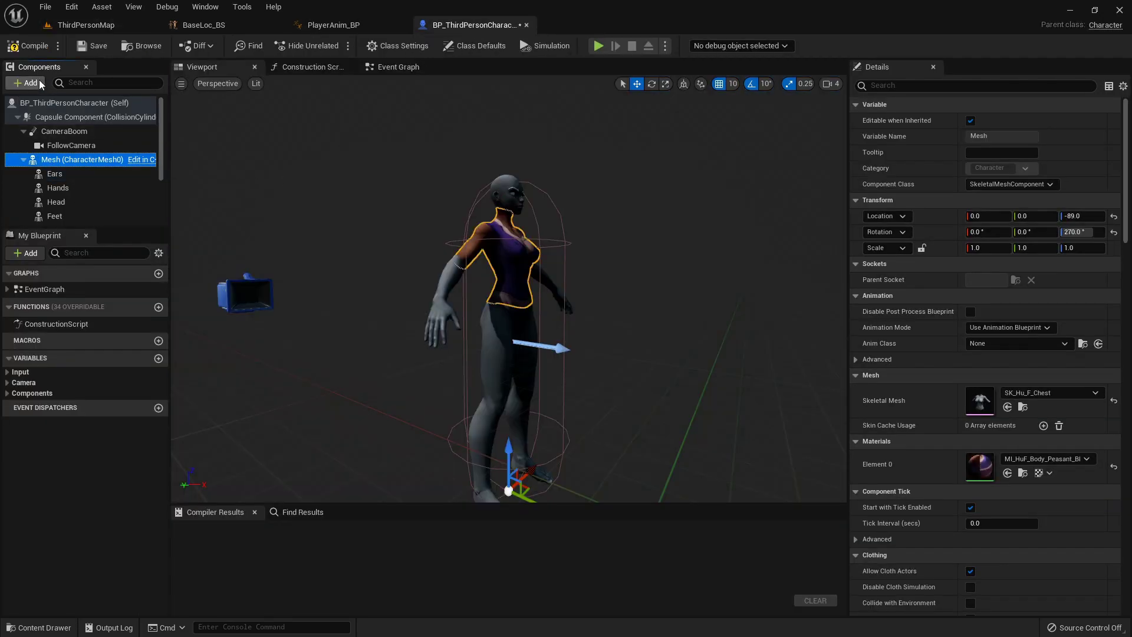
click(41, 85)
click(96, 189)
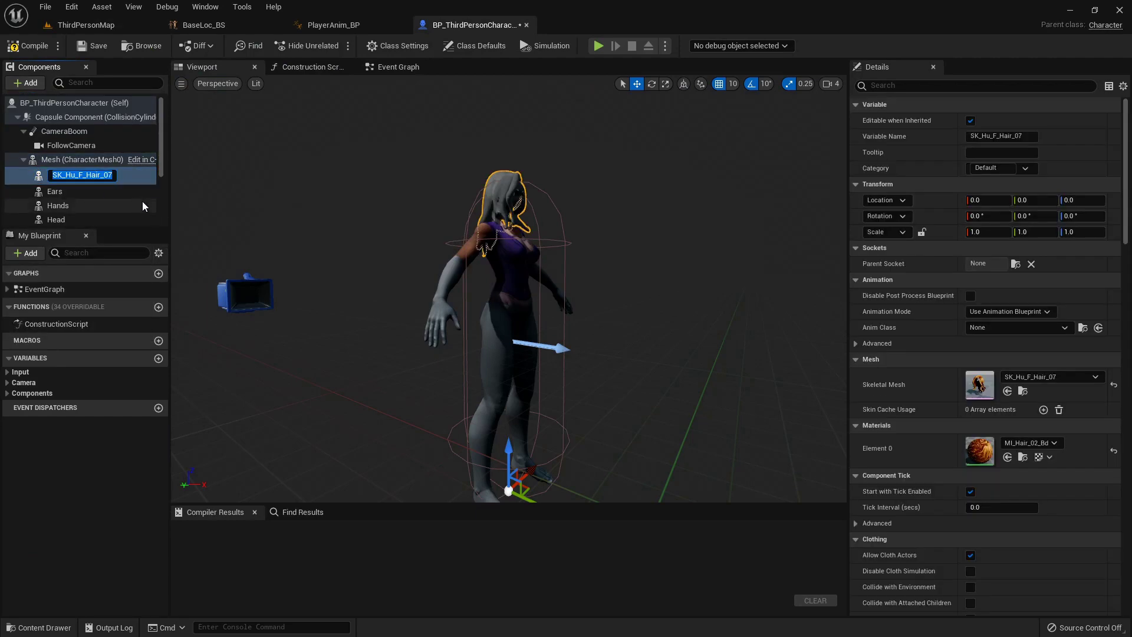
text(Hair)
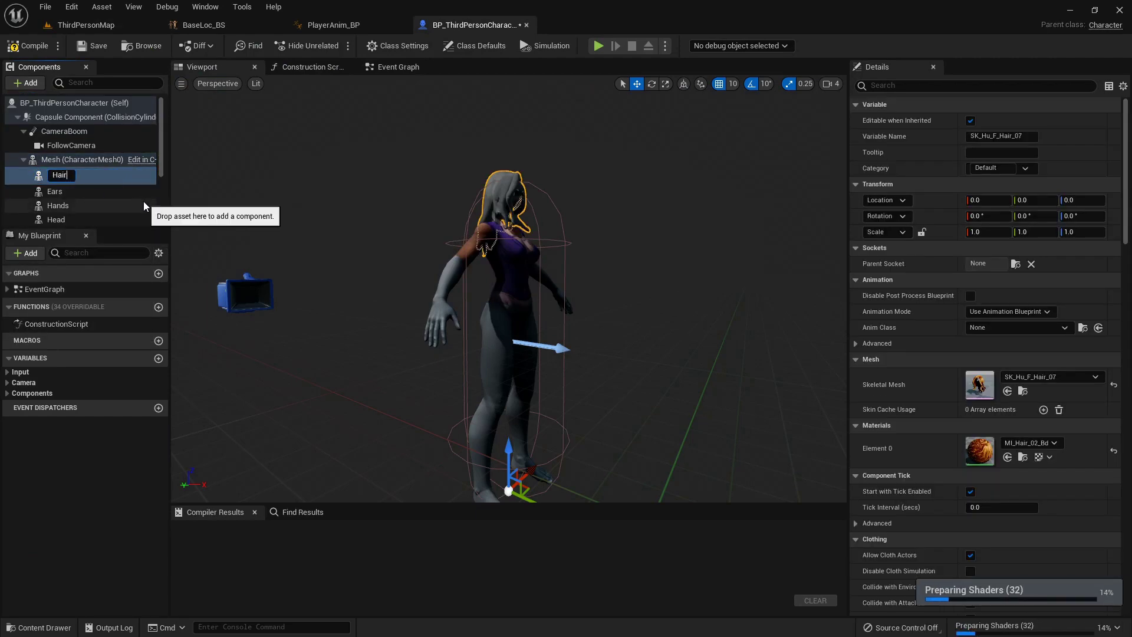
key(Return)
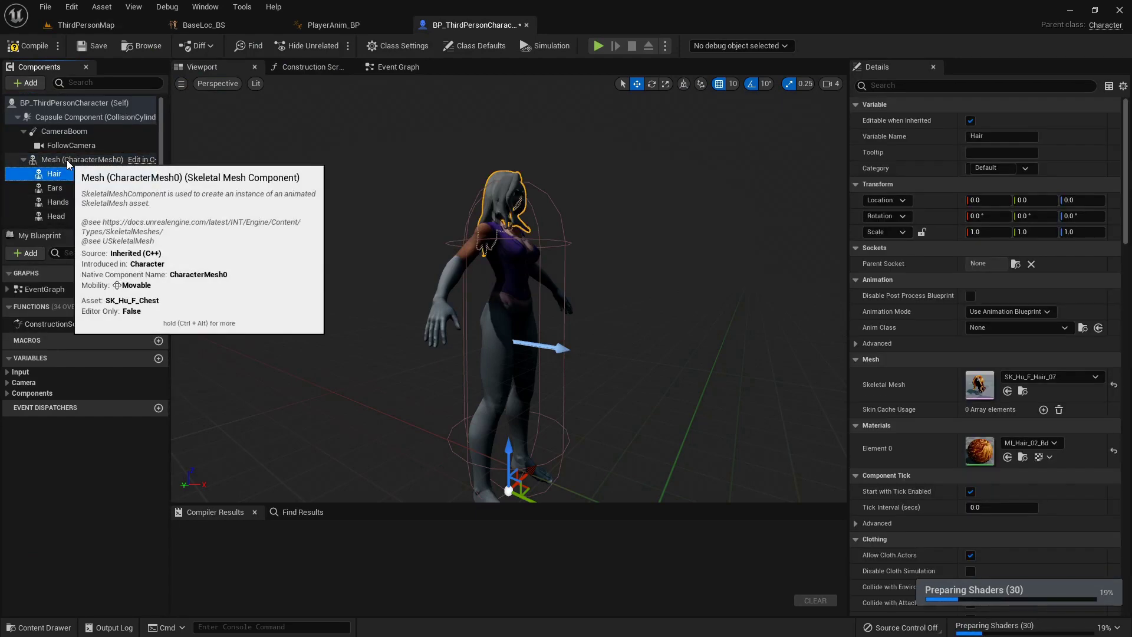
click(40, 46)
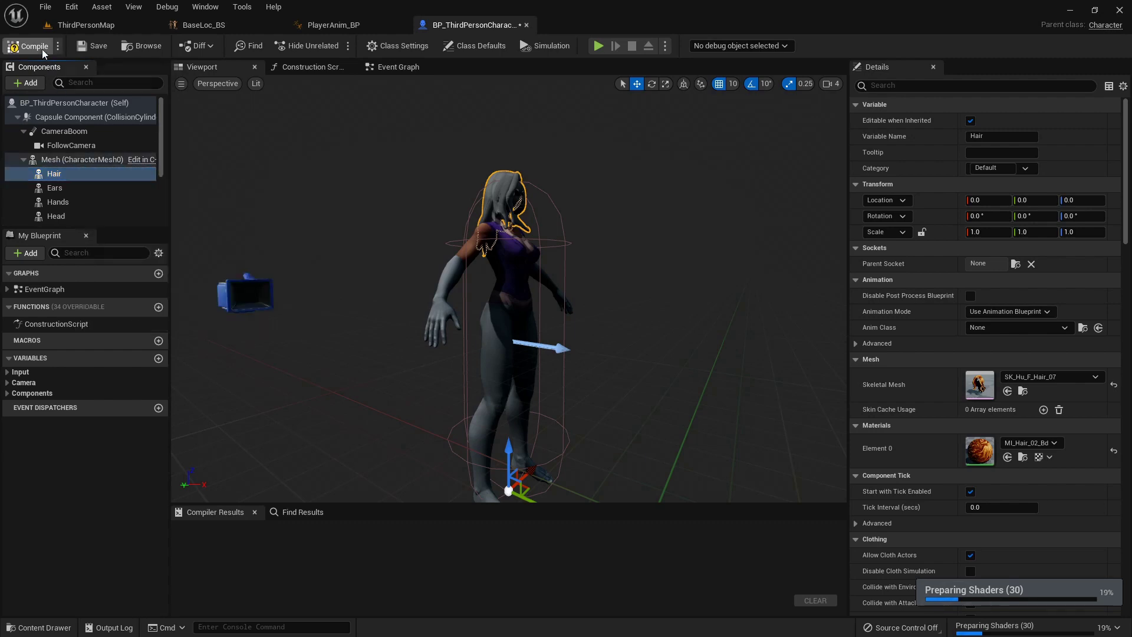
Step: Set the Anim Class of the Mesh component to PlayerAnim_BP and compile the blueprint
click(75, 160)
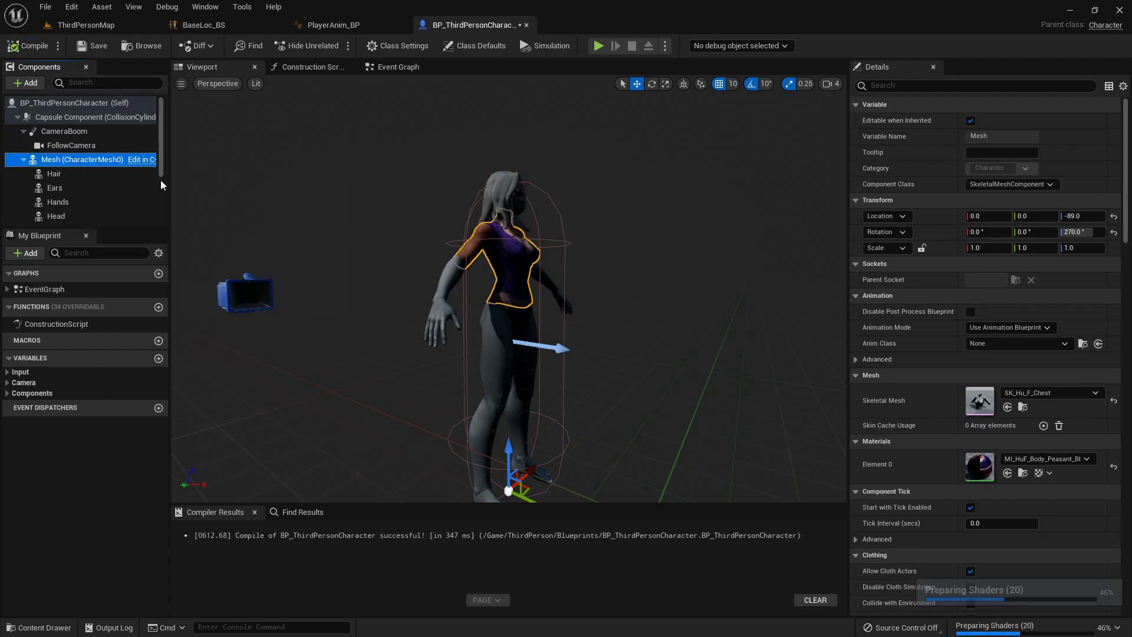
click(978, 140)
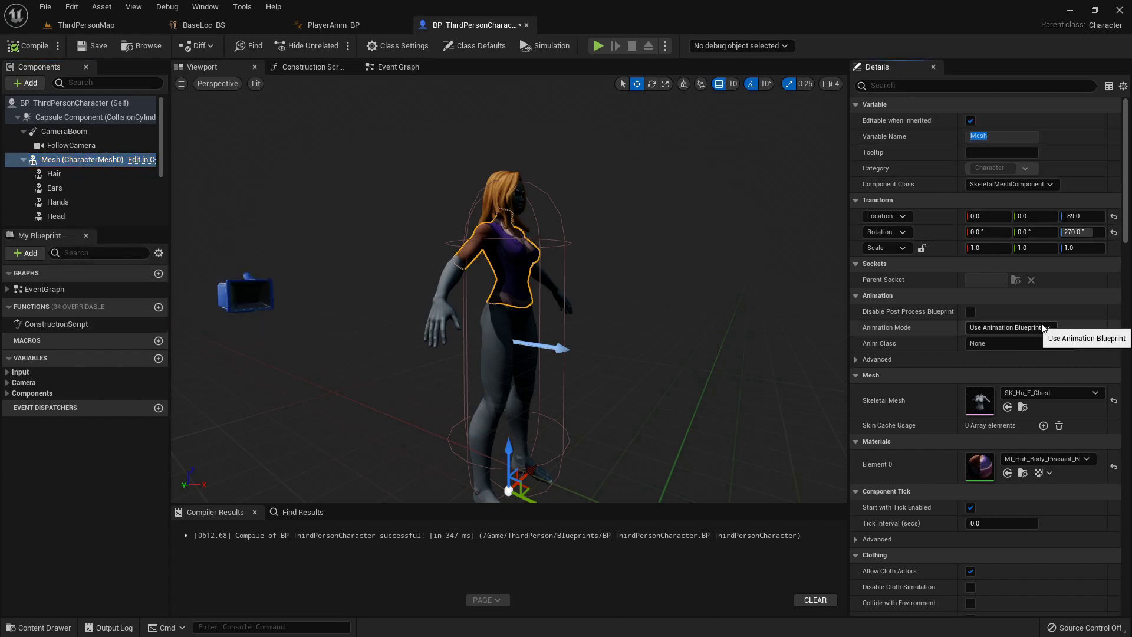
click(1017, 343)
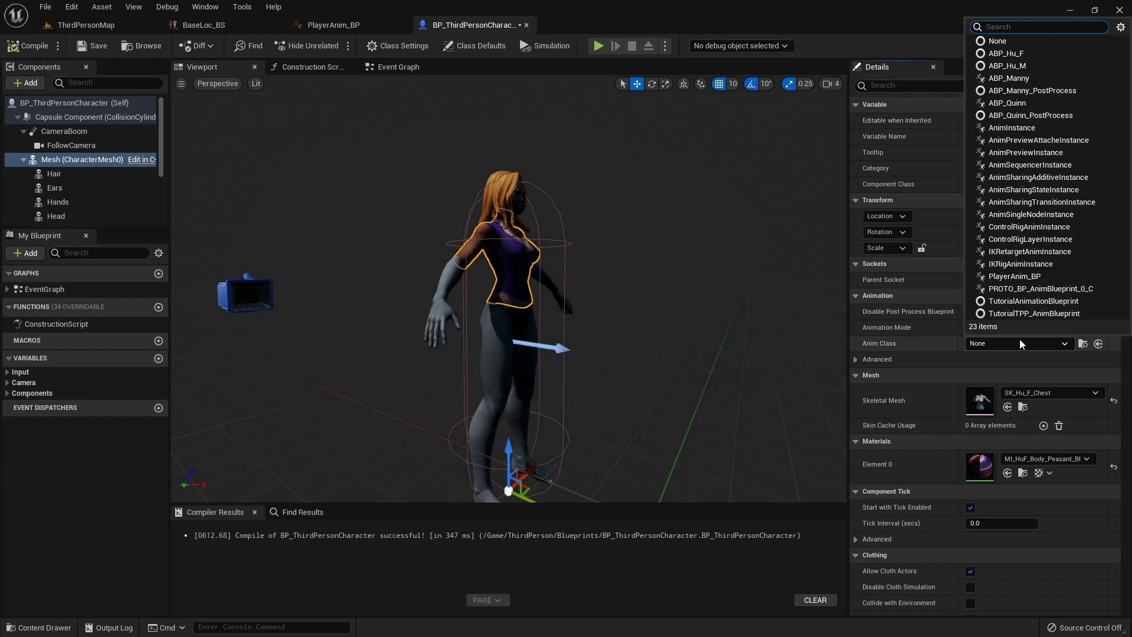
click(1029, 276)
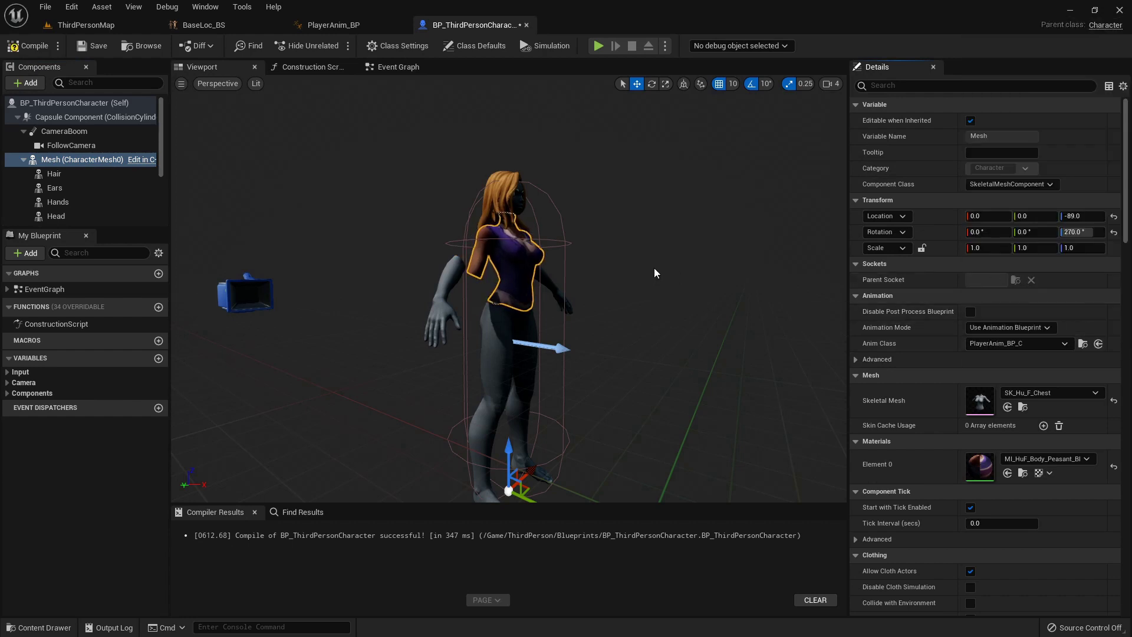
drag(659, 263, 575, 250)
click(33, 51)
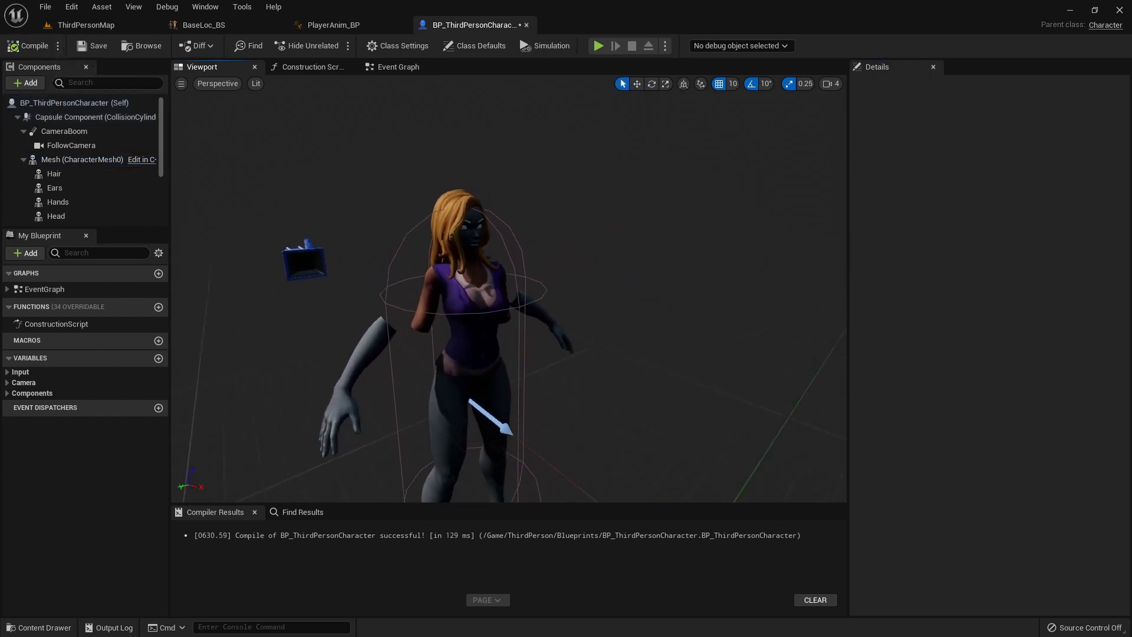
click(93, 175)
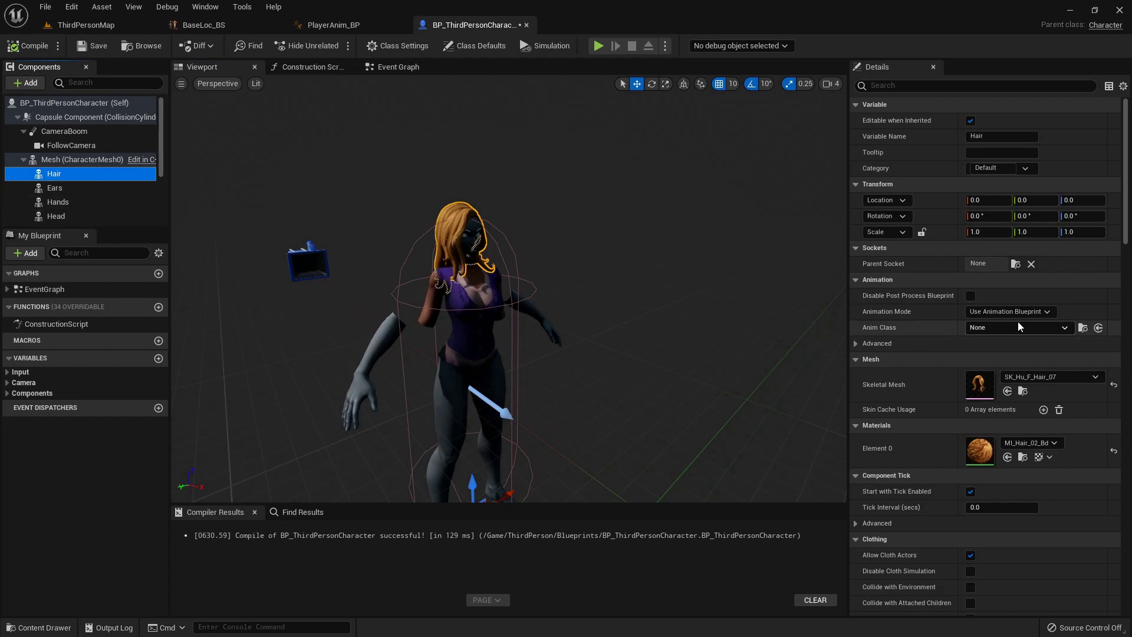
mouse_move(585, 267)
mouse_down()
mouse_move(519, 270)
mouse_move(585, 267)
mouse_up()
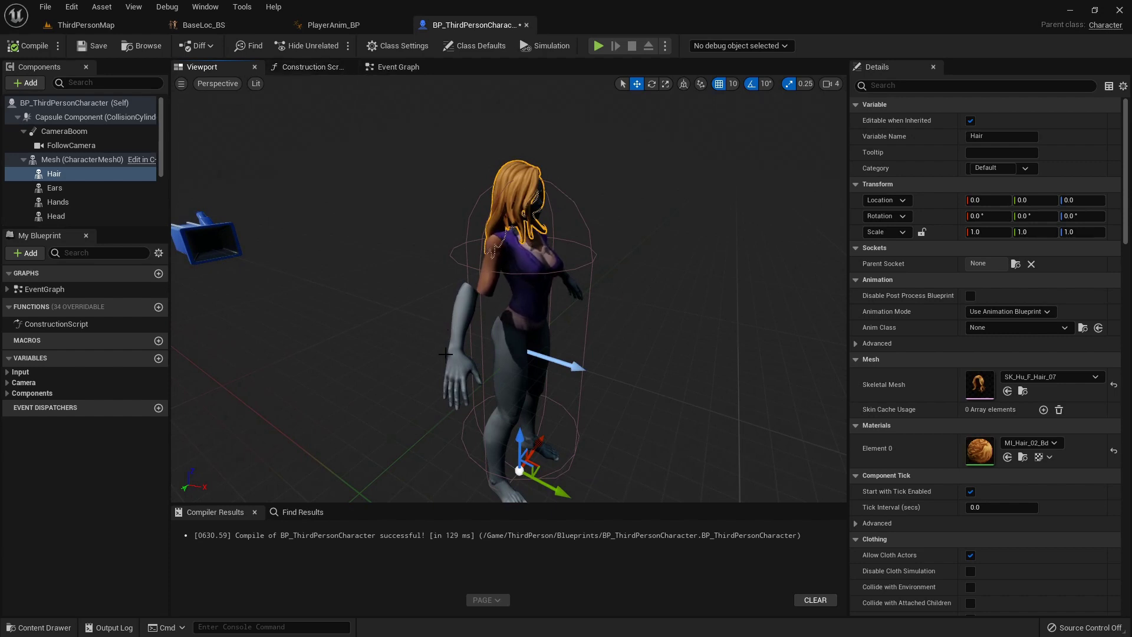
Step: Place a Mesh reference in the Construction Script and search its available actions for "animat"
click(317, 67)
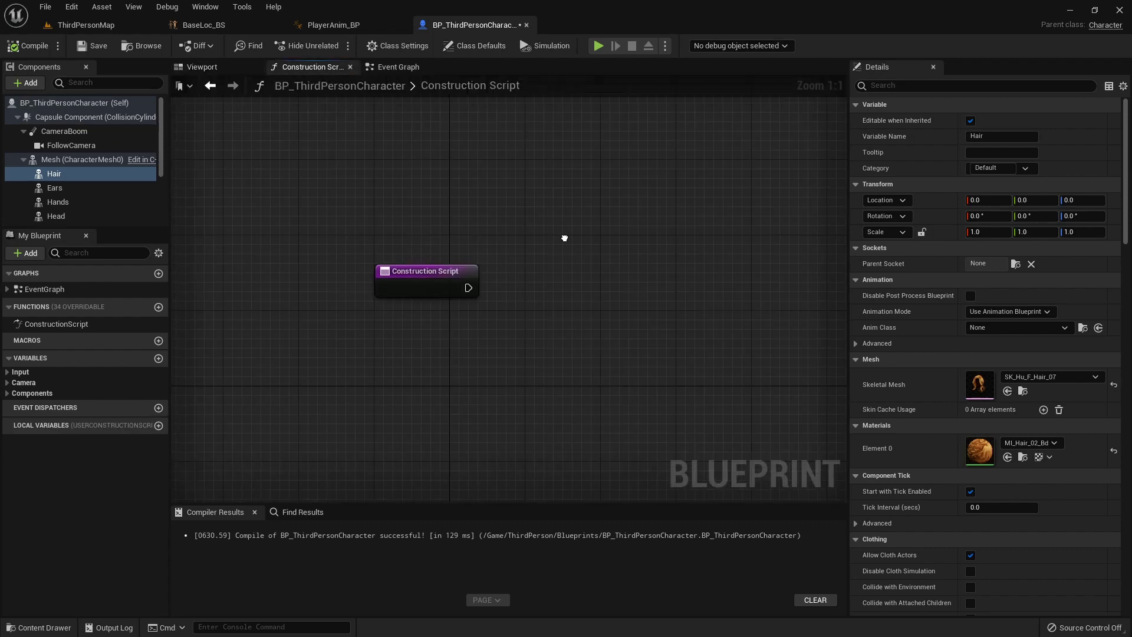
drag(69, 161, 297, 201)
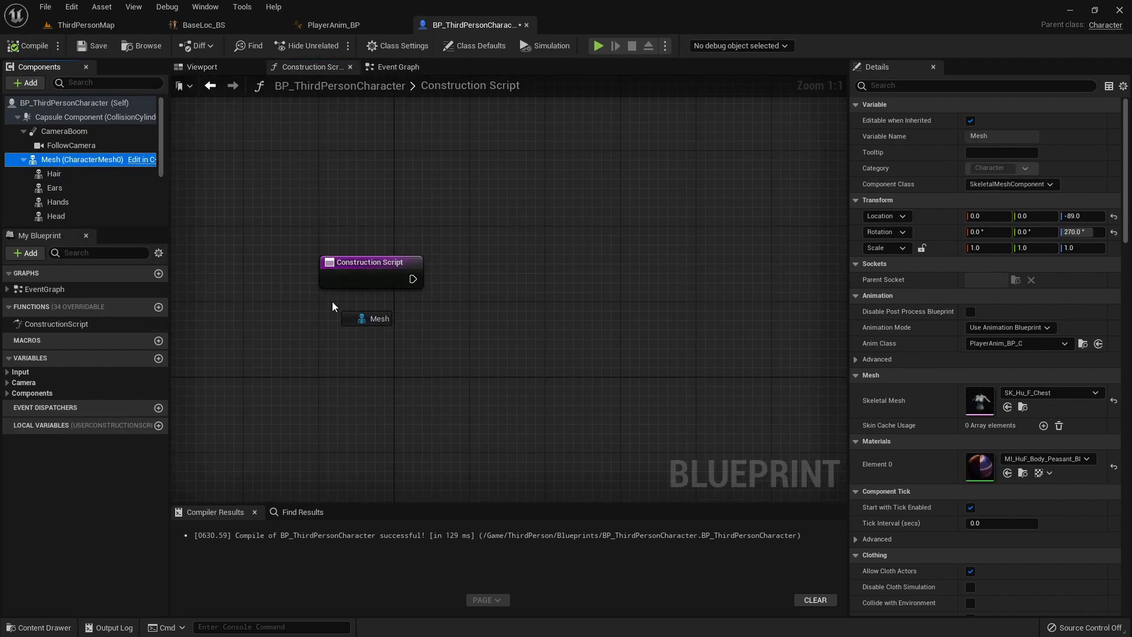
drag(326, 325, 472, 296)
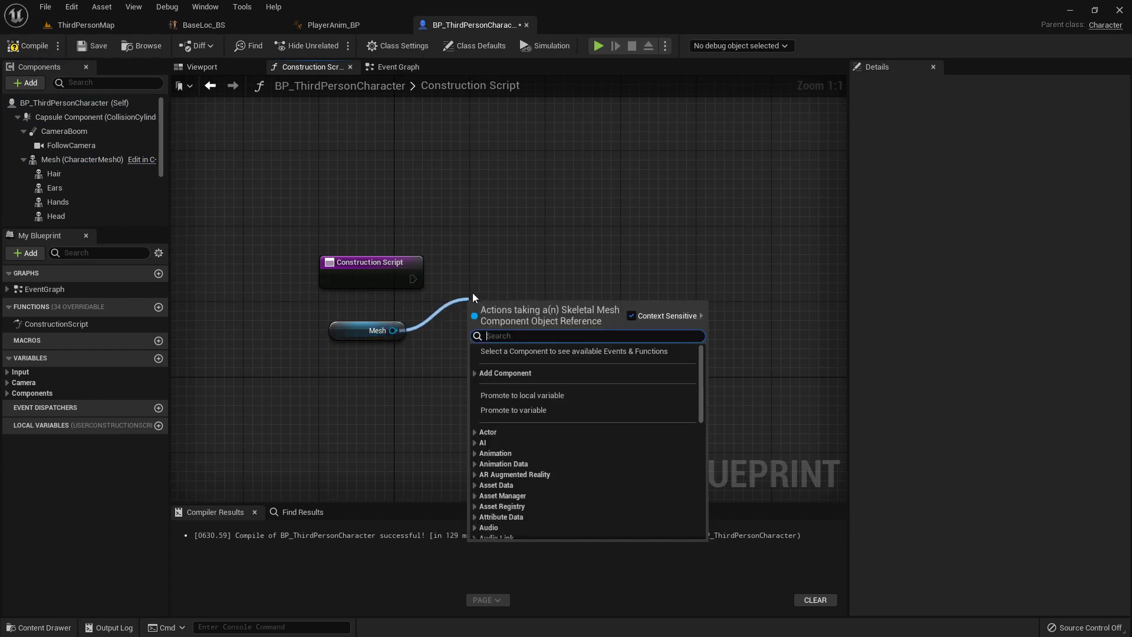
text(animat)
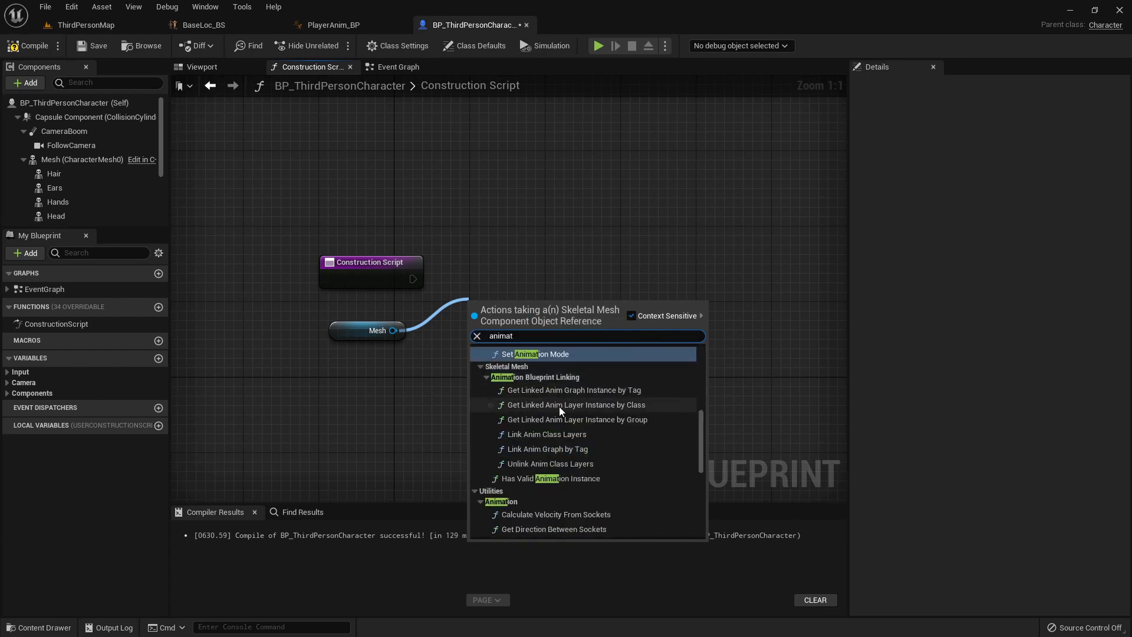
scroll(560, 409, up, 3)
scroll(554, 419, up, 5)
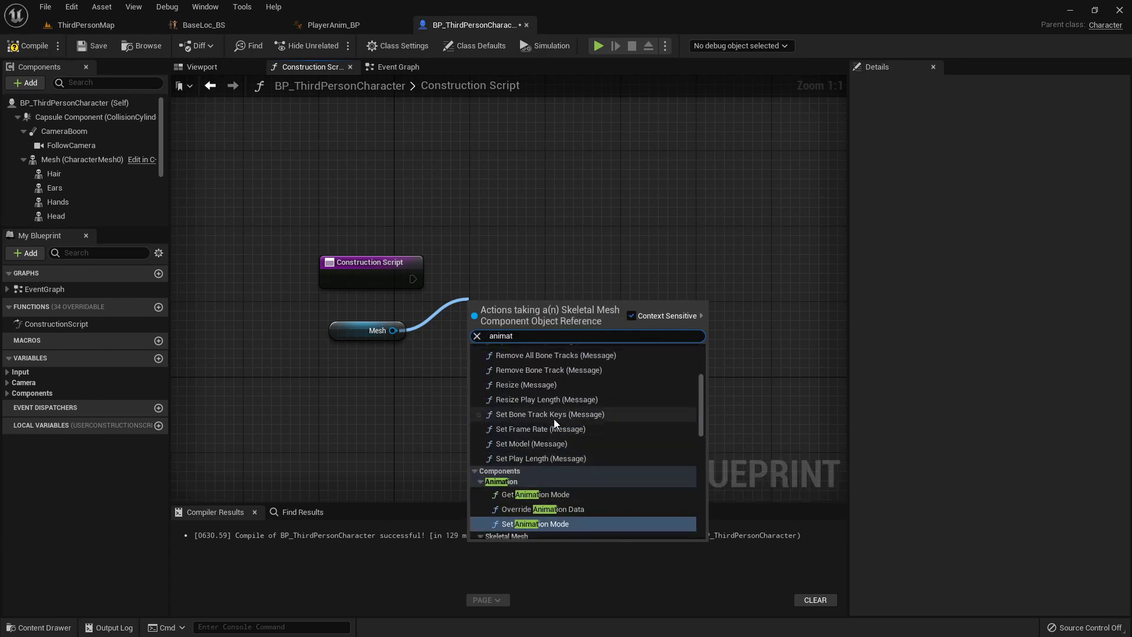
click(395, 372)
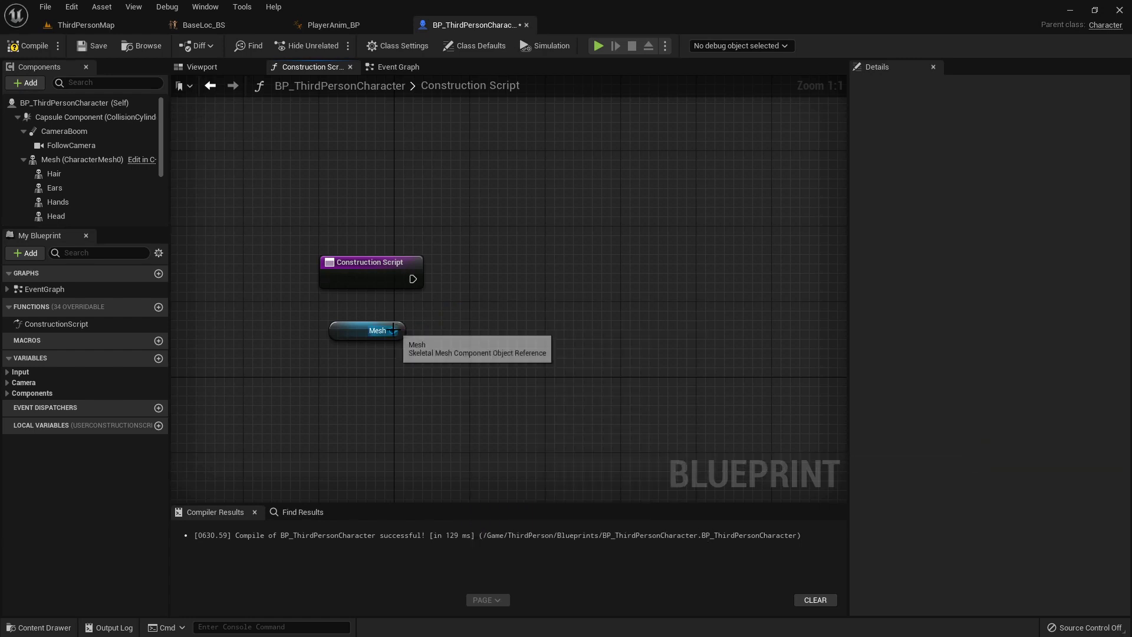
Step: Search the Mesh reference's available actions for "set anim", dismiss the list without adding a node, and minimize the editor
drag(393, 330, 455, 306)
text(set anim)
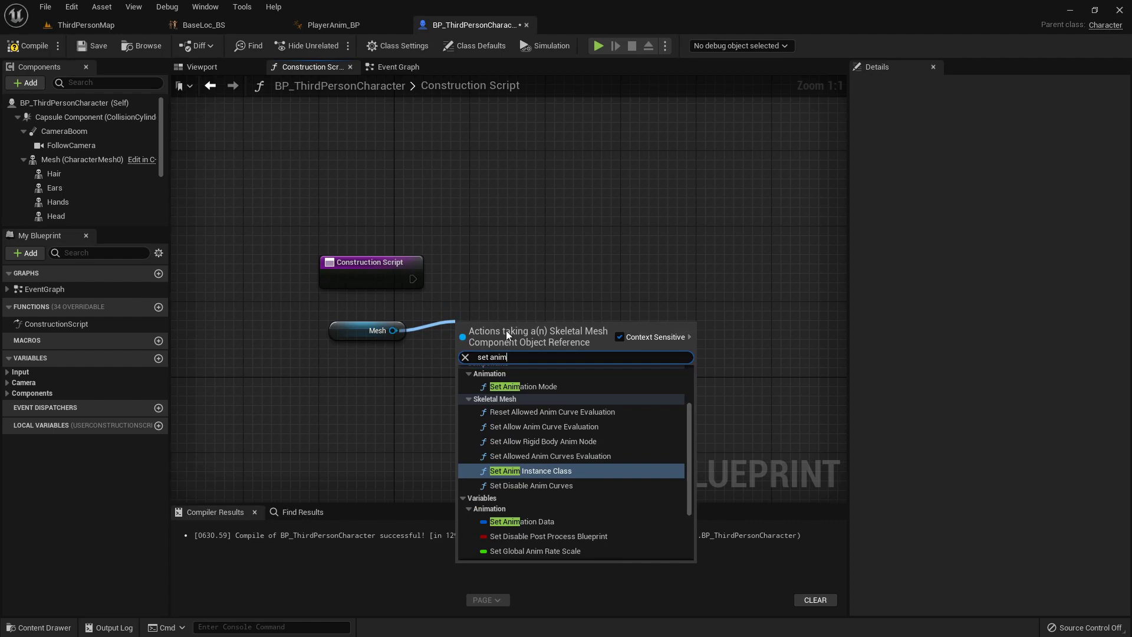
scroll(564, 454, up, 2)
scroll(557, 445, down, 5)
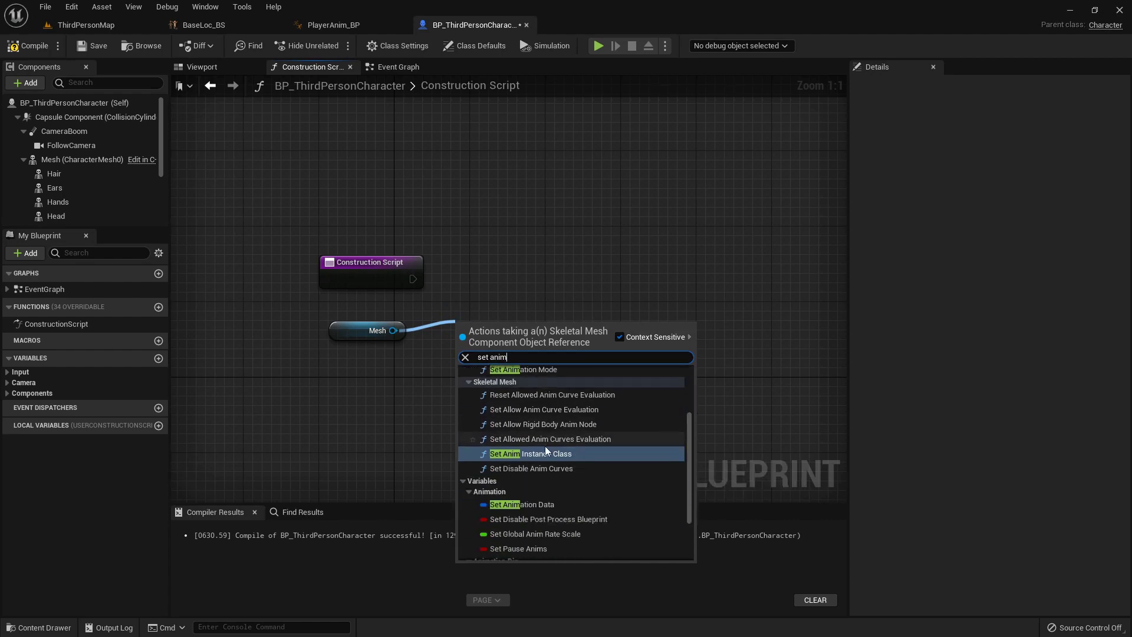
click(701, 287)
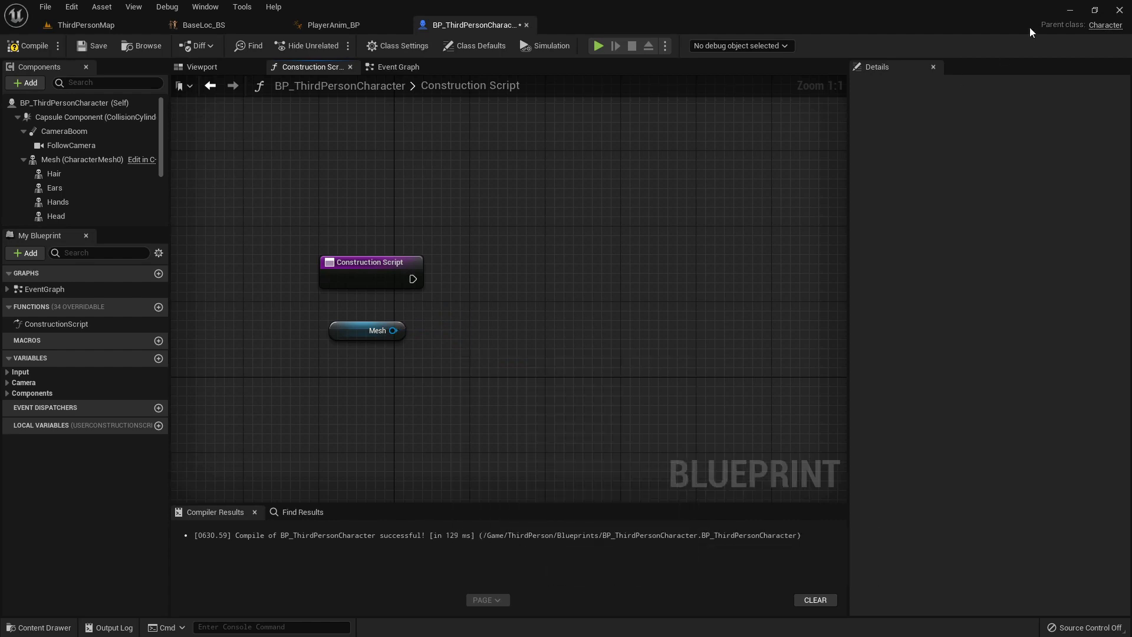
click(1069, 11)
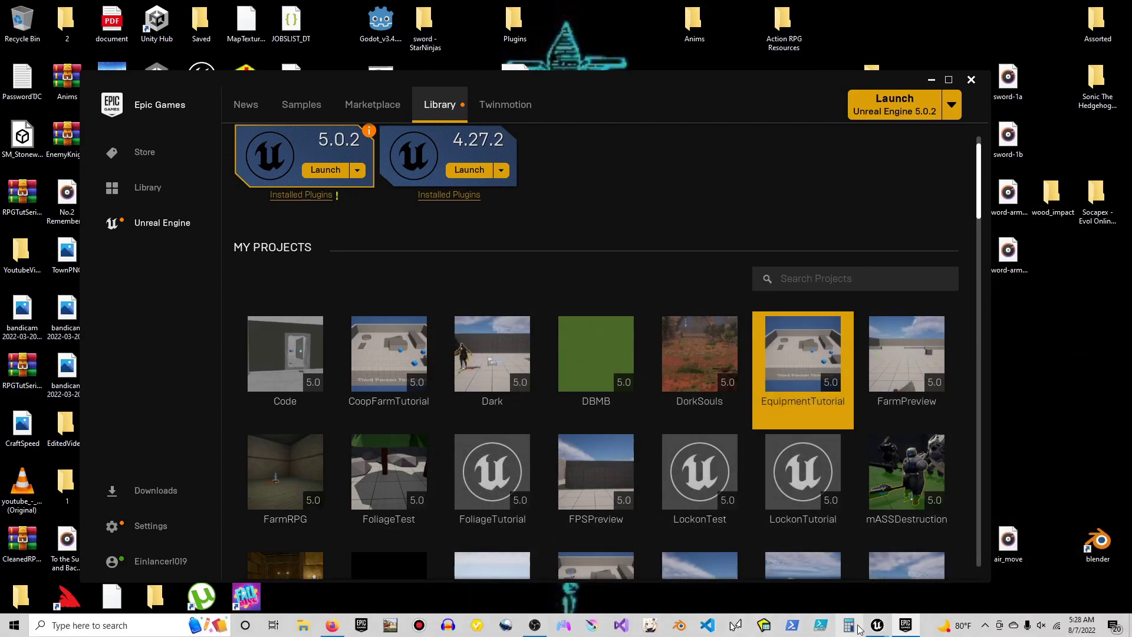
Step: Switch to the FarmRPG project's editor and open PlayerBase_BP from the ThirdPerson Blueprints folder
mouse_move(879, 614)
click(840, 539)
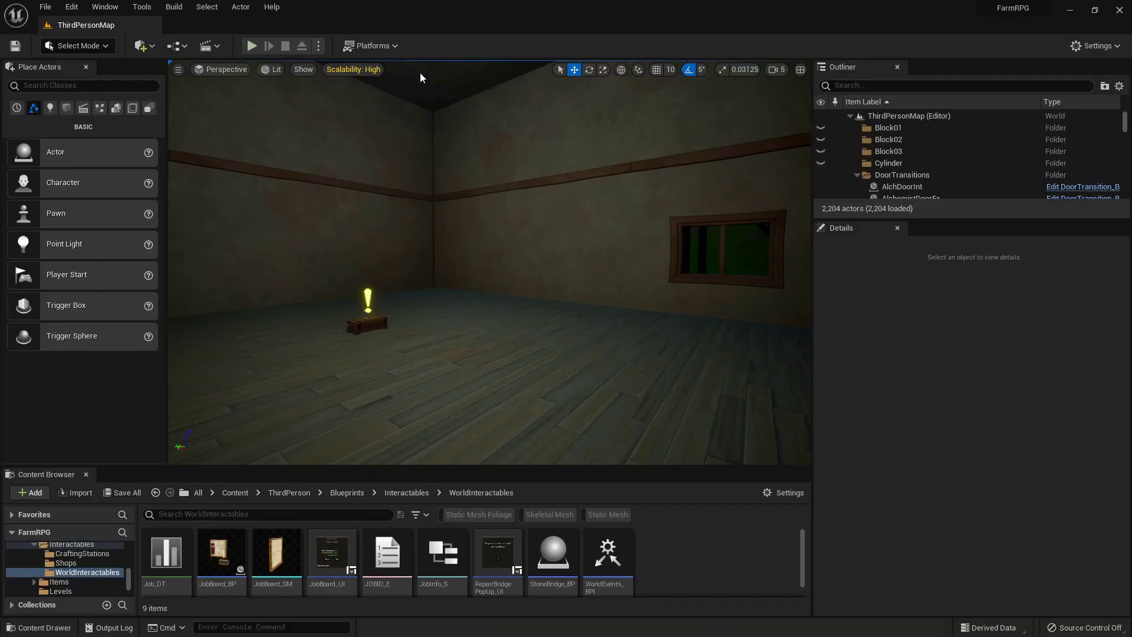
scroll(89, 575, up, 4)
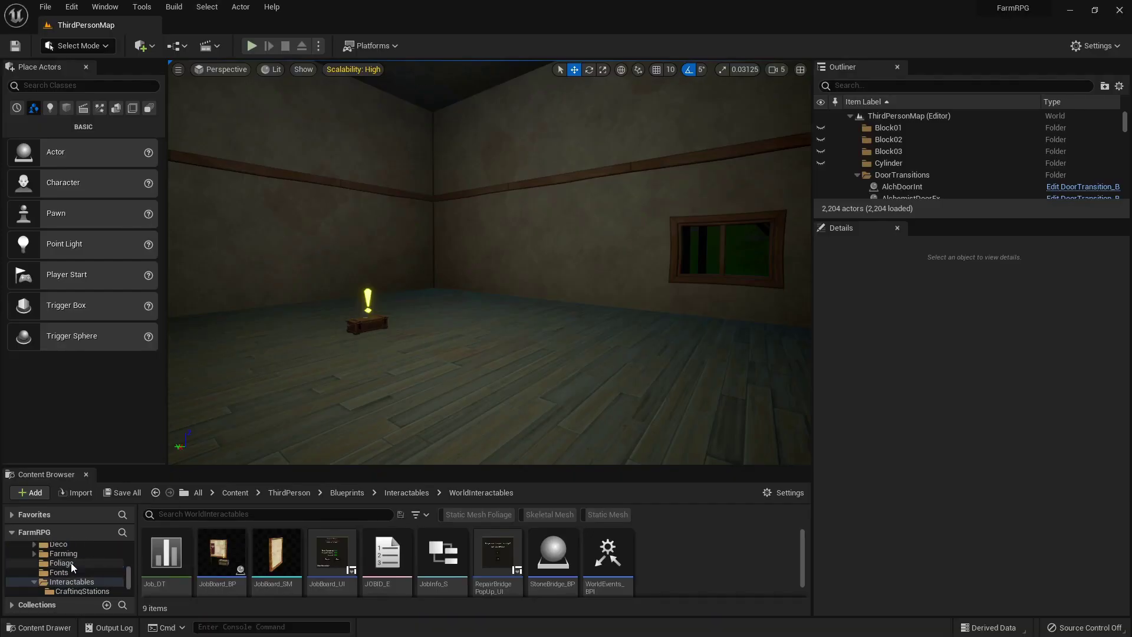
click(65, 573)
scroll(221, 554, down, 2)
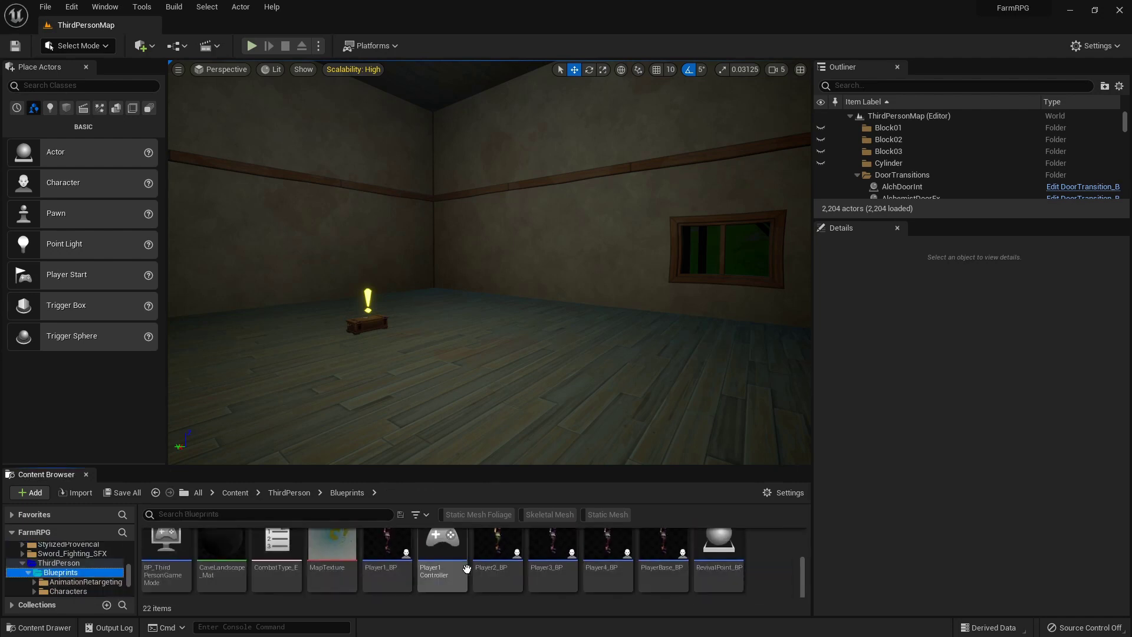
click(663, 549)
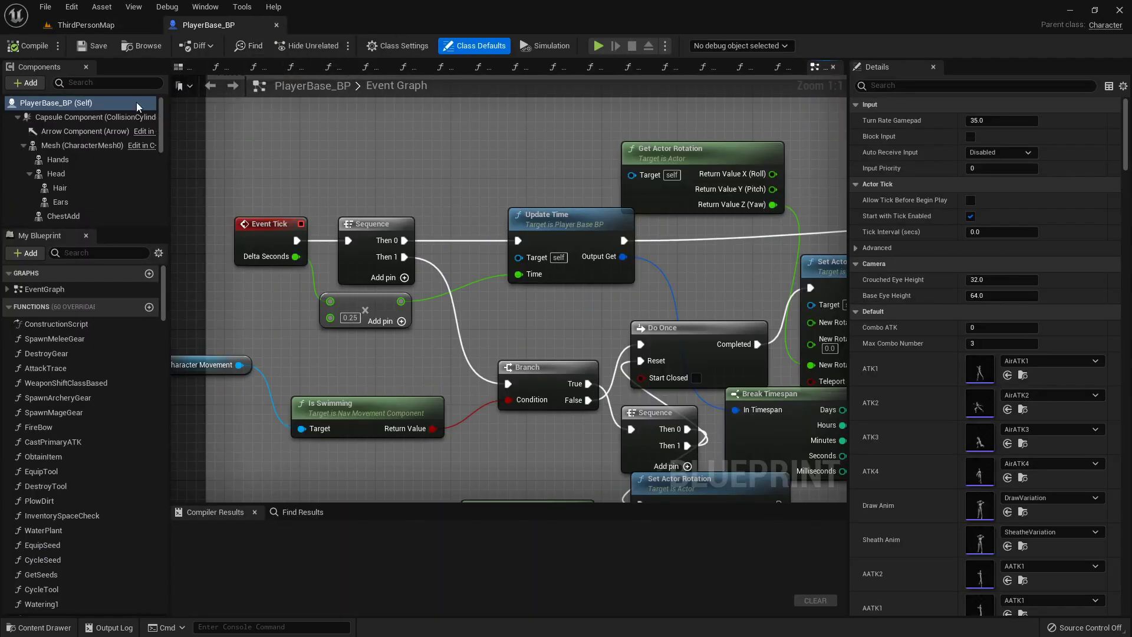
Step: Examine how PlayerBase_BP's Construction Script links its body-part meshes to the main Mesh, and minimize the FarmRPG editor
double_click(73, 327)
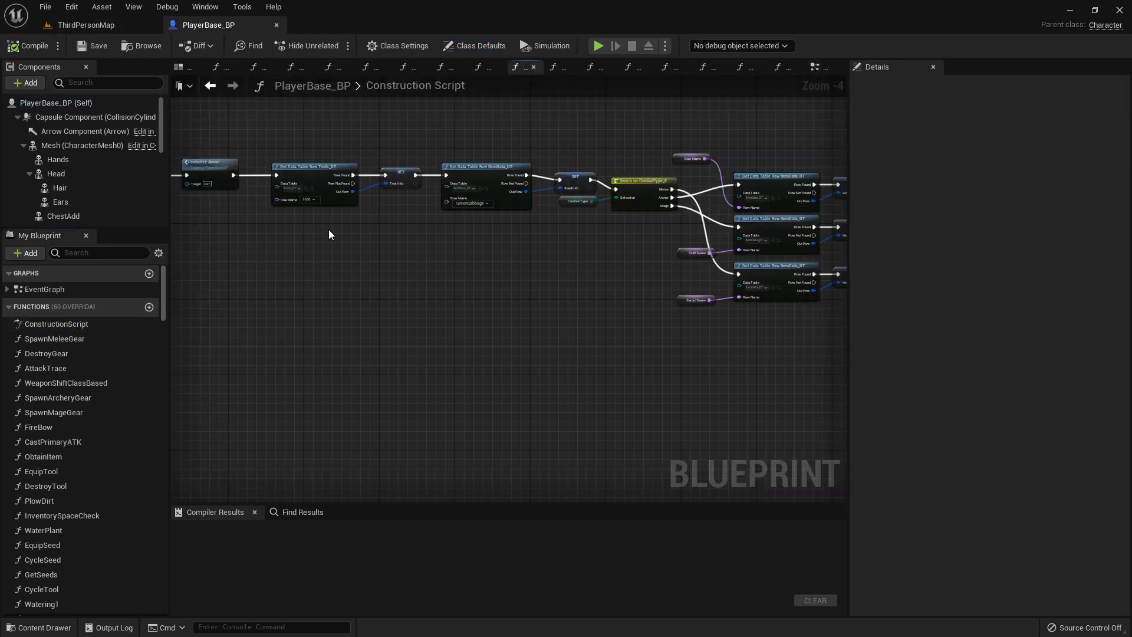
right_drag(471, 235, 628, 248)
scroll(563, 224, up, 4)
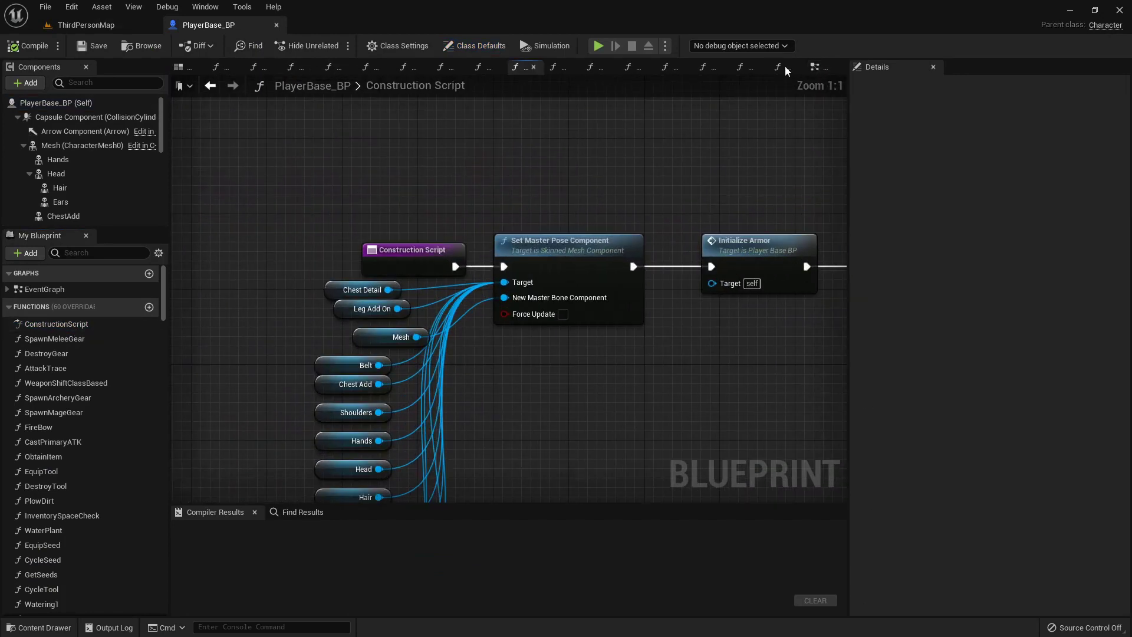
click(1070, 12)
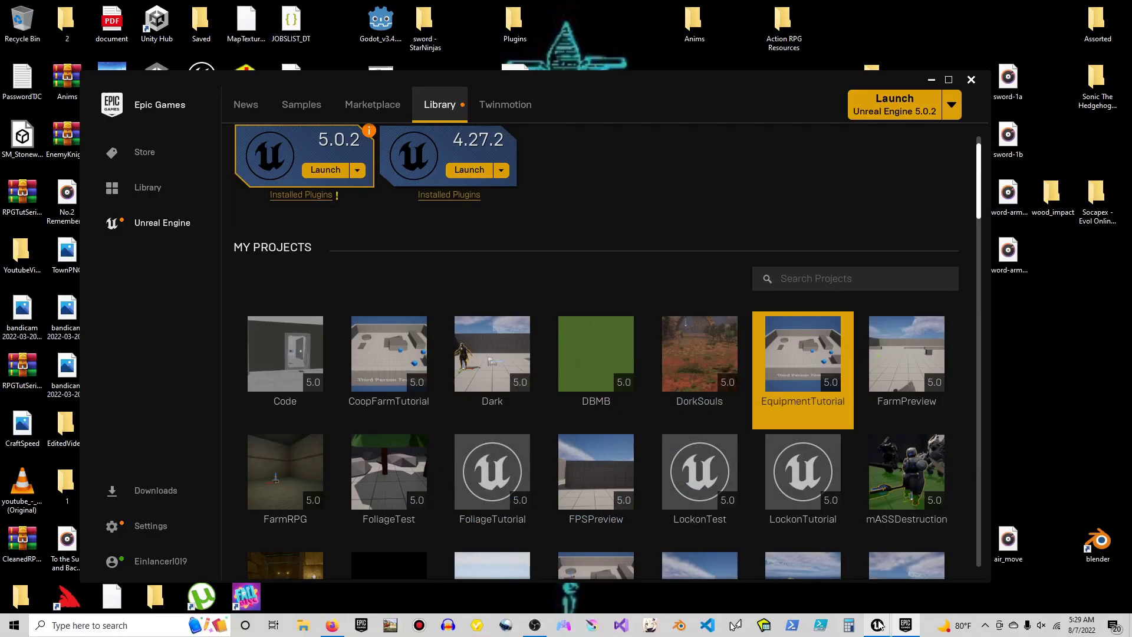
Step: Switch back to the EquipmentTutorial editor and add a Set Master Pose Component node from the Mesh reference in the Construction Script
mouse_move(887, 617)
click(923, 529)
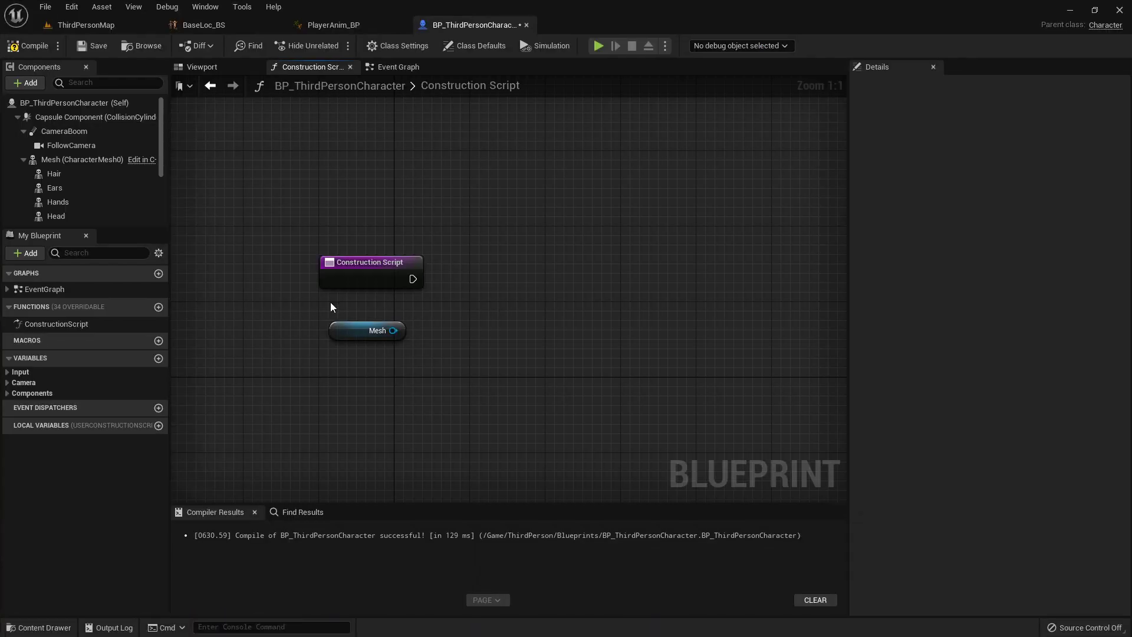
drag(391, 332, 460, 305)
text(set)
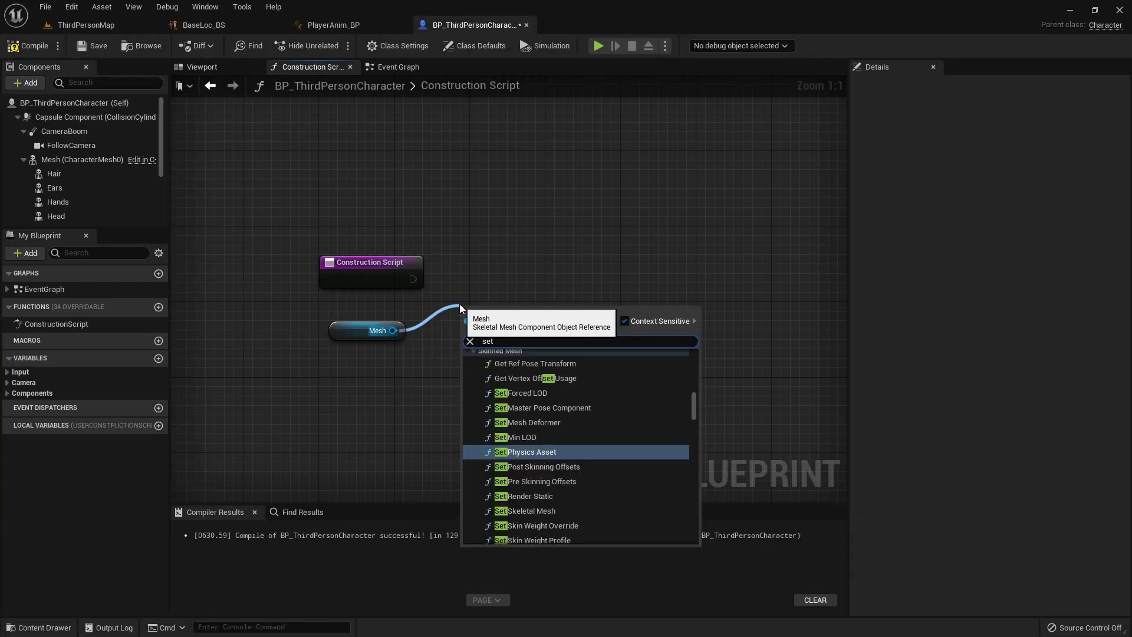
text( master)
click(537, 371)
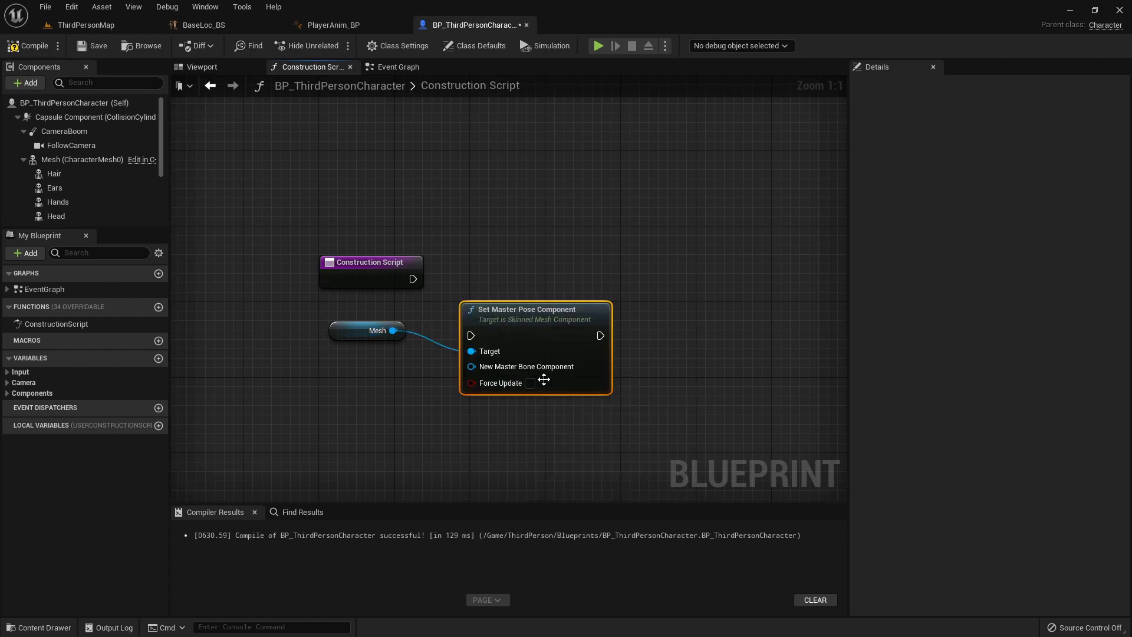
Step: Connect the Construction Script's execution to Set Master Pose Component and move the Mesh connection from Target to New Master Bone Component
drag(510, 318, 512, 281)
drag(413, 278, 471, 298)
drag(519, 267, 519, 248)
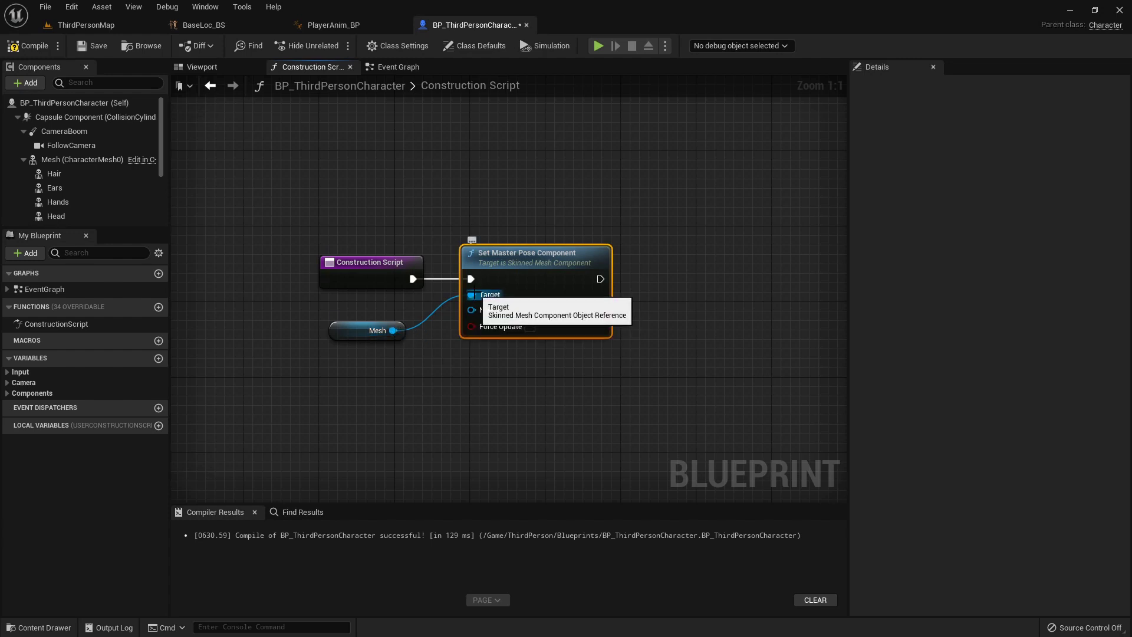
ctrl+drag(471, 295, 474, 311)
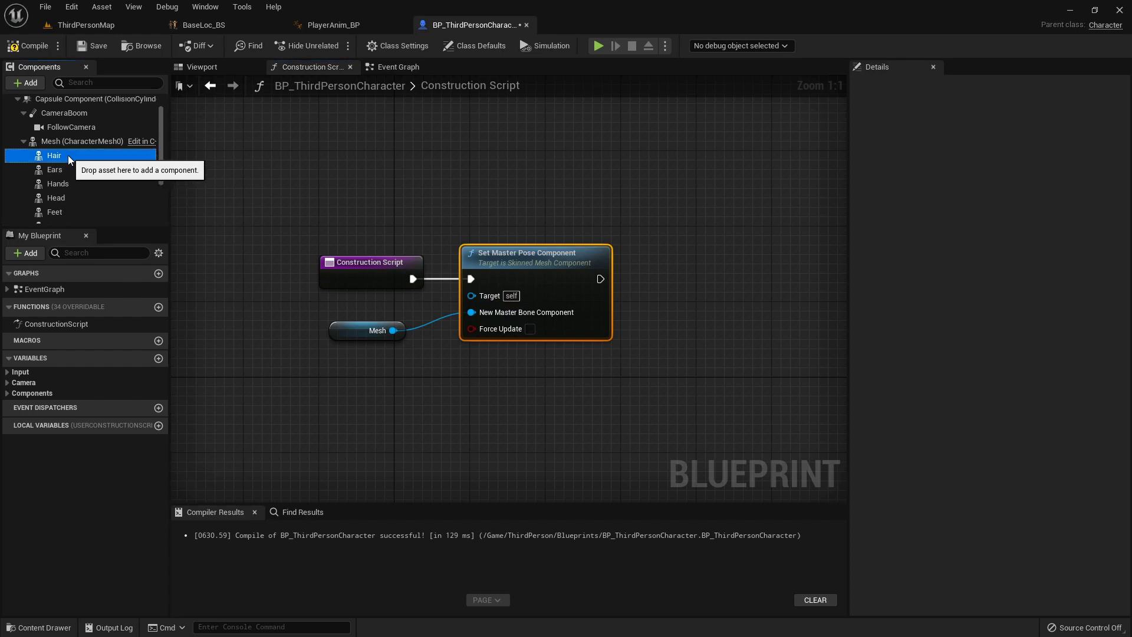
Step: Place references to all body-part components under Mesh, from Hair to Legs(Upper), in the Construction Script graph
click(73, 171)
scroll(74, 189, down, 4)
shift+click(75, 199)
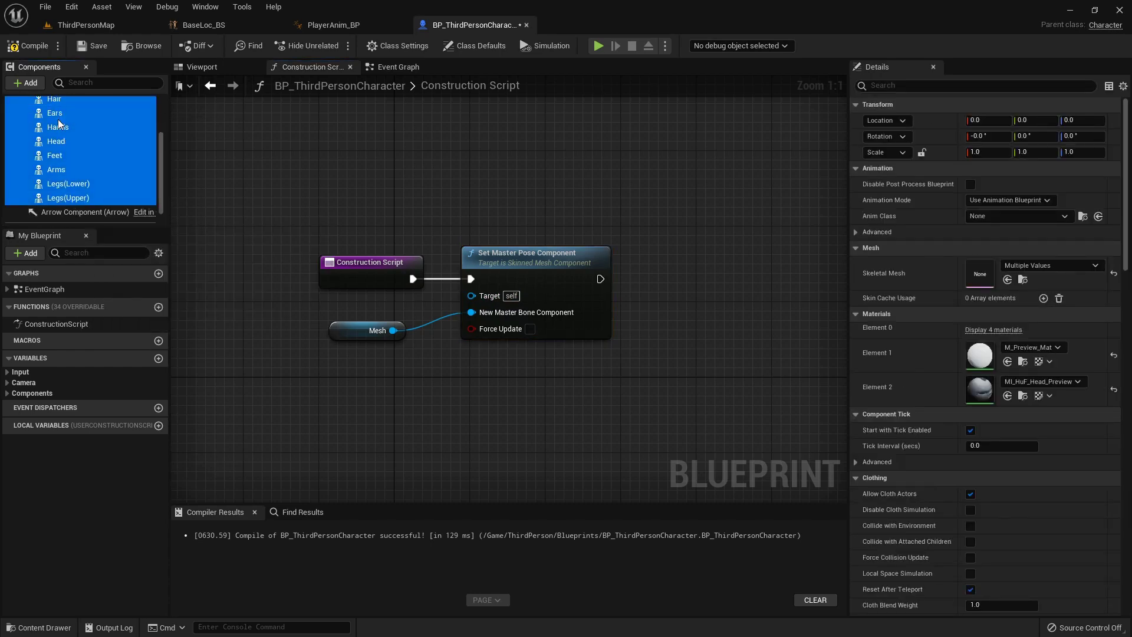
drag(59, 127, 219, 211)
Step: Connect the Ears, Hands, Head, Feet, Arms, Legs(Lower), Legs(Upper) and Hair references to the Target of Set Master Pose Component
drag(255, 371, 482, 292)
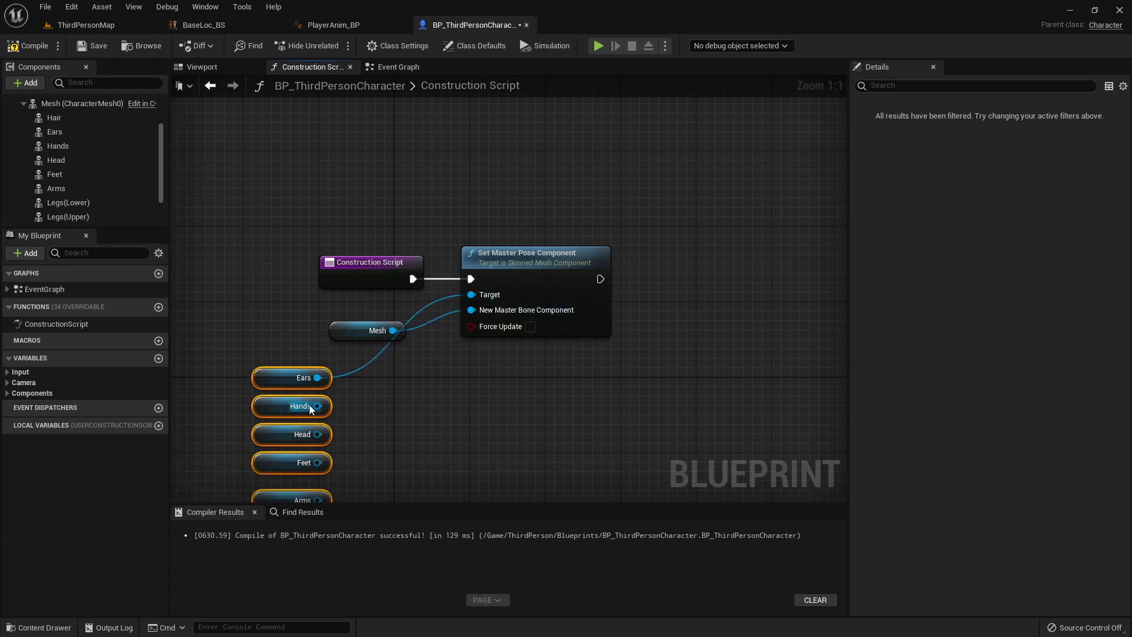
drag(317, 406, 440, 359)
drag(316, 434, 486, 303)
drag(324, 458, 470, 294)
right_drag(383, 425, 401, 335)
drag(335, 410, 415, 352)
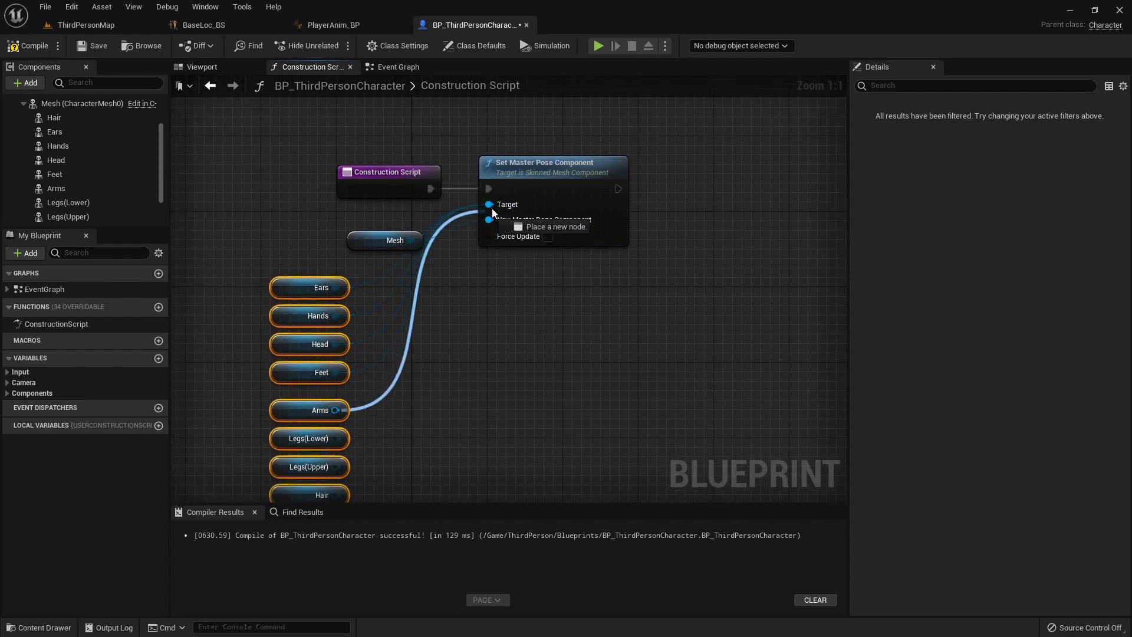
drag(497, 204, 497, 205)
drag(333, 438, 489, 204)
drag(335, 466, 490, 204)
right_drag(341, 482, 352, 423)
drag(346, 435, 507, 145)
Step: Show the character in the viewport and set the Legs(Upper) component's Element 0 material to MI_HuF_Body_Peasant_Bl
click(201, 68)
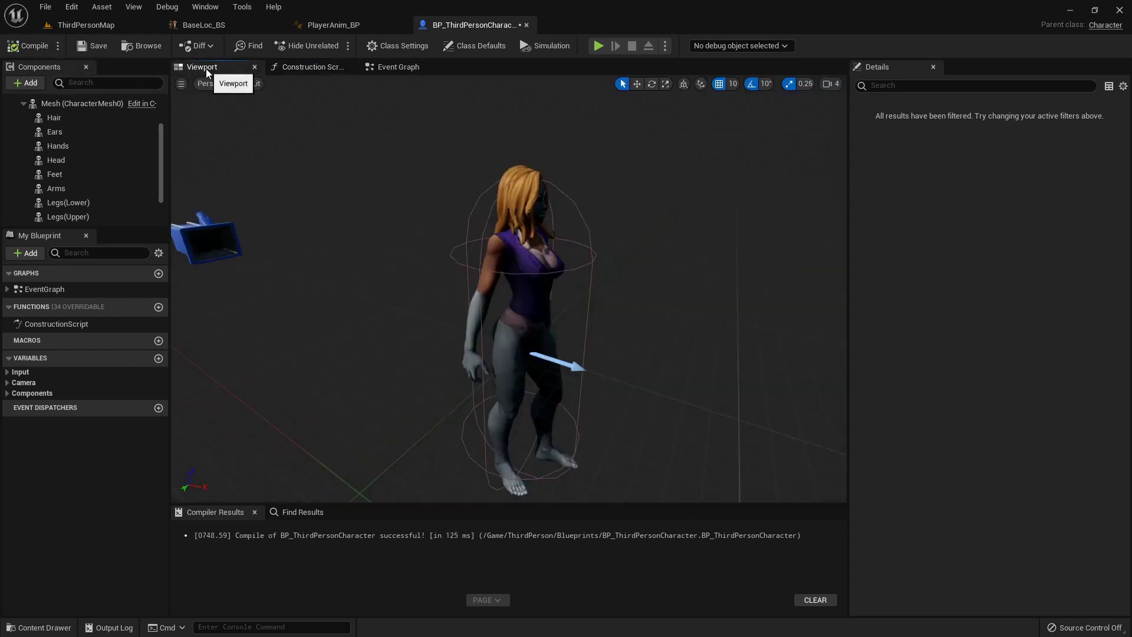
alt+drag(673, 257, 510, 272)
click(531, 383)
click(1025, 447)
text(peasant)
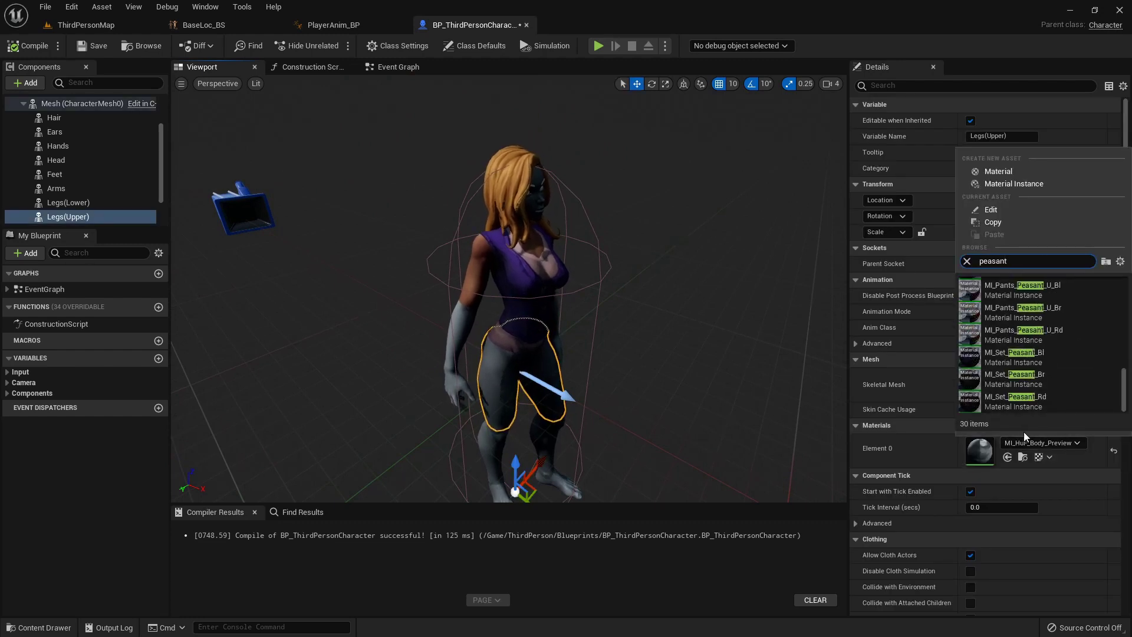
scroll(1038, 342, up, 3)
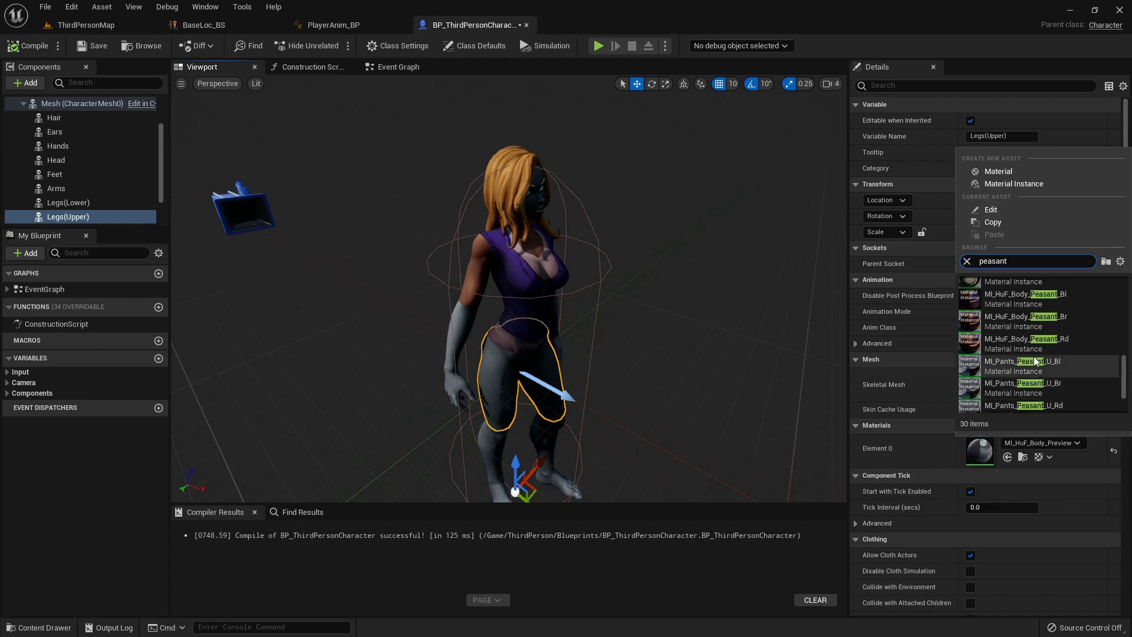
click(1025, 336)
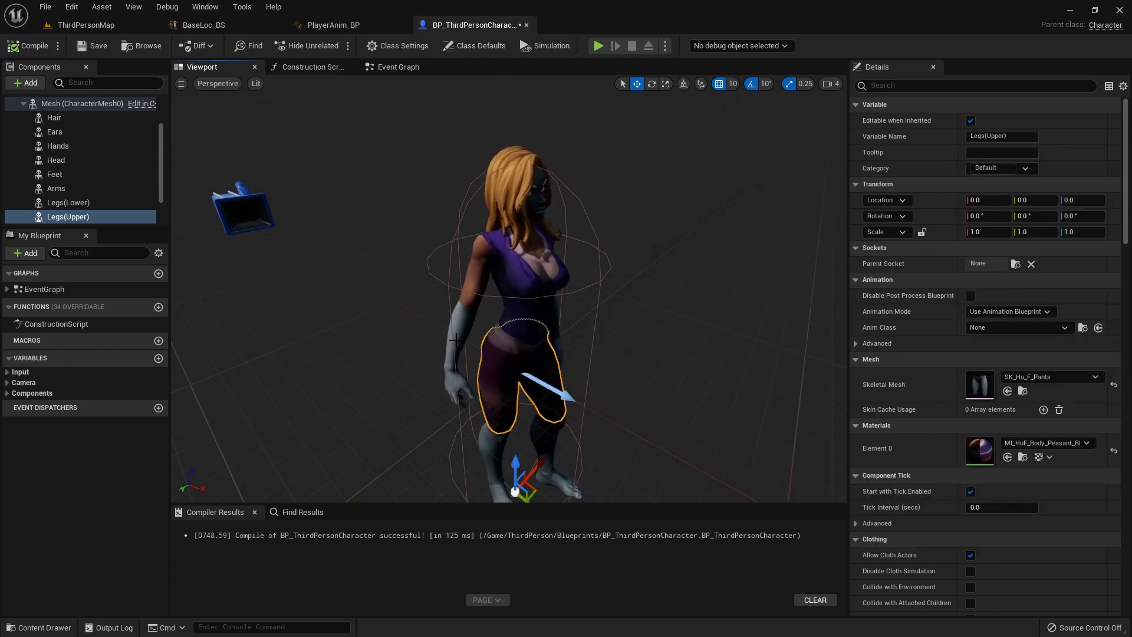
Step: Set the Arms component's Element 0 material to MI_HuF_Body_Peasant_Bl
click(56, 188)
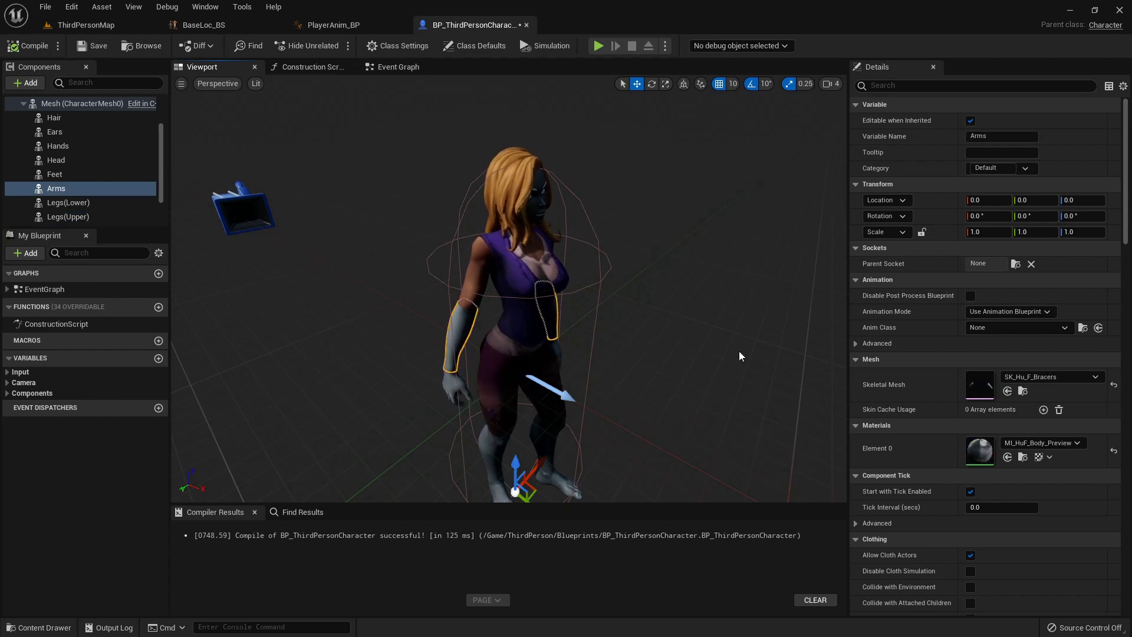
click(1041, 443)
text(peasa)
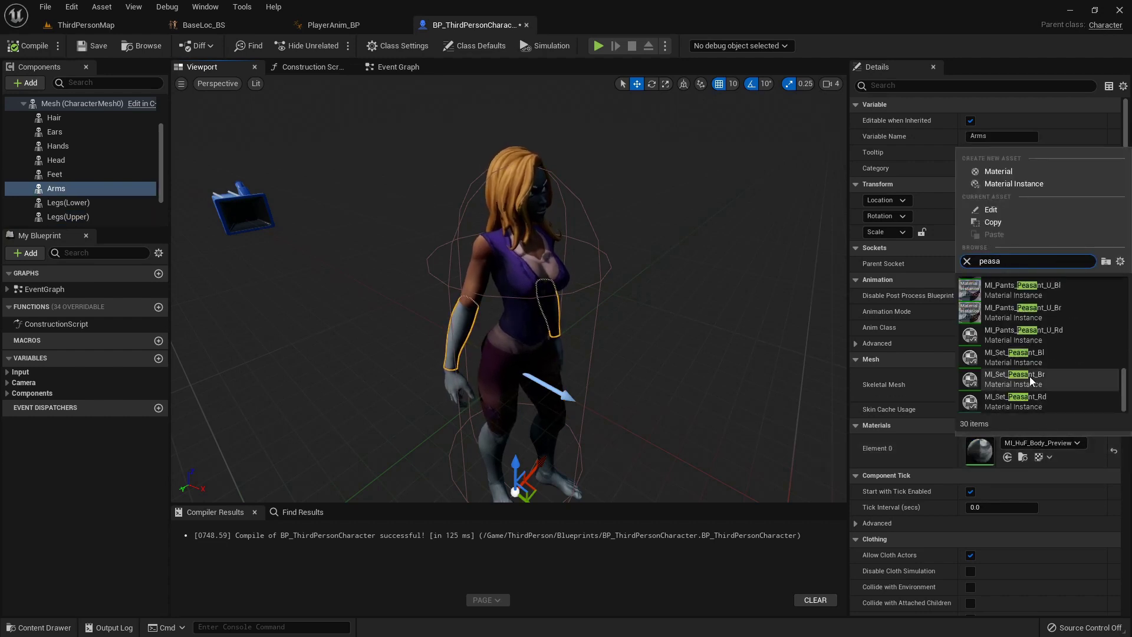
click(1026, 296)
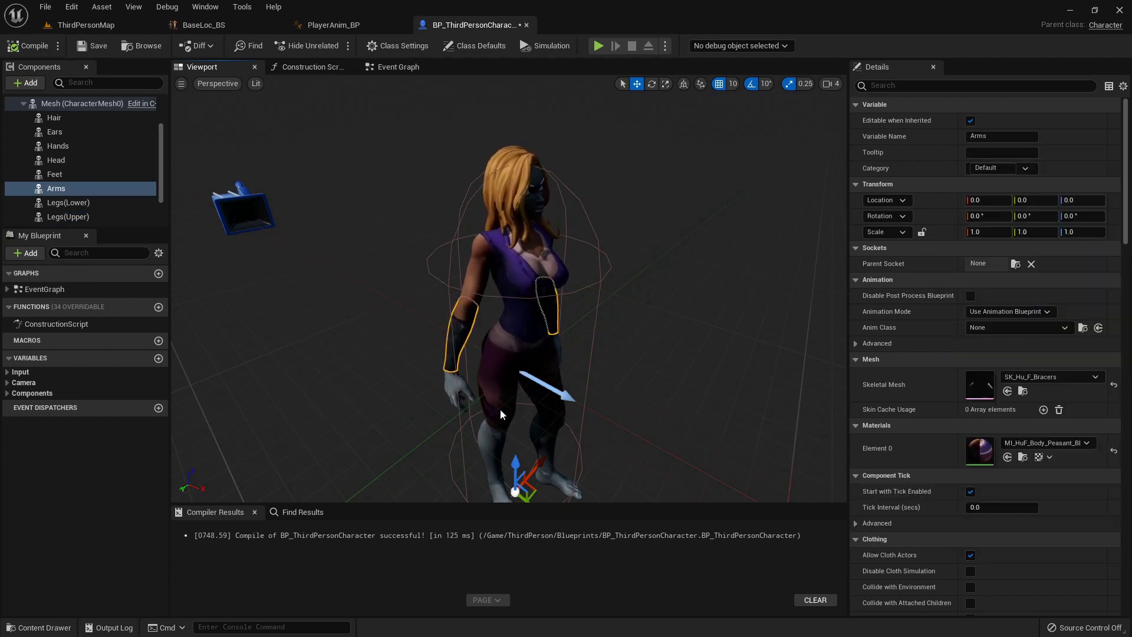
Step: Set the Hands component's Element 0 material to MI_HuF_Body_Peasant_Bl and locate that material in the project's content
click(58, 145)
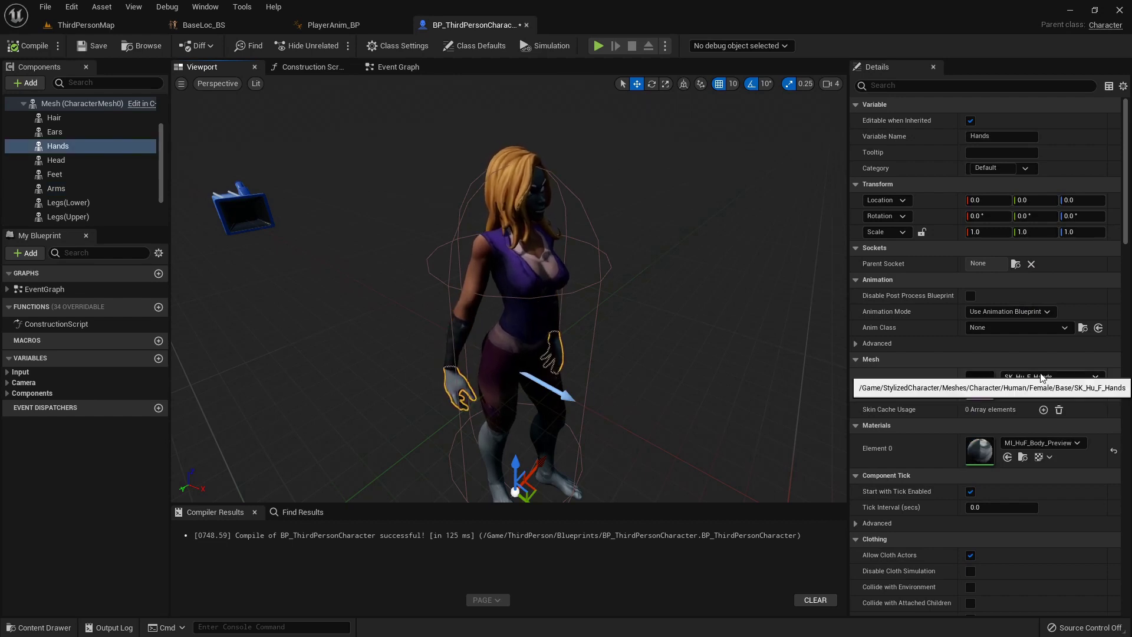
click(1040, 443)
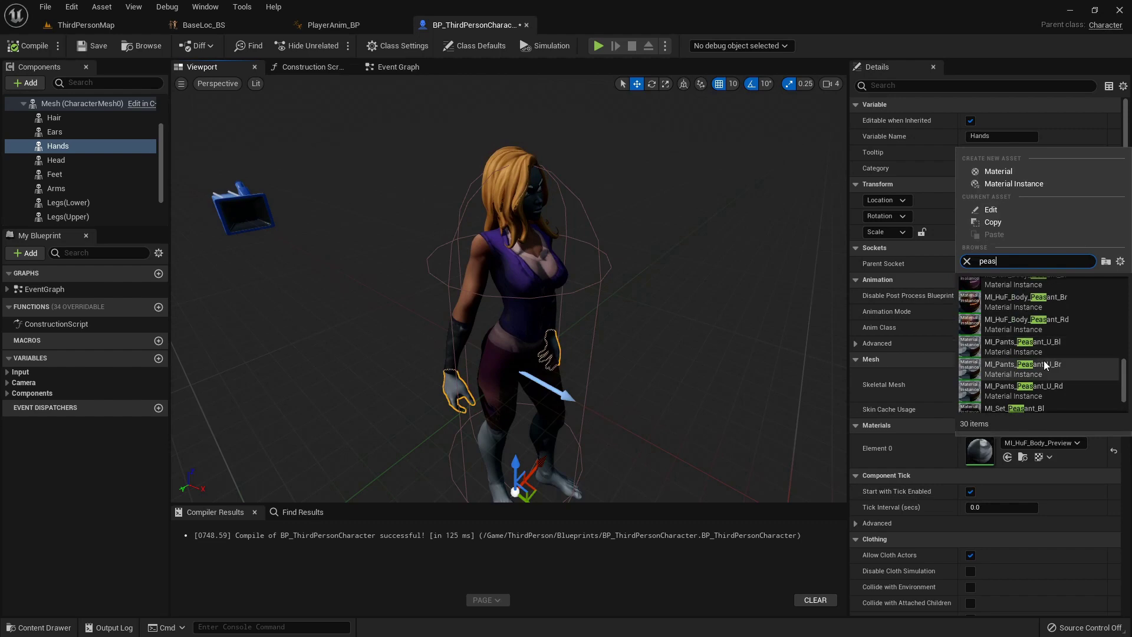
scroll(1045, 365, up, 2)
click(1044, 364)
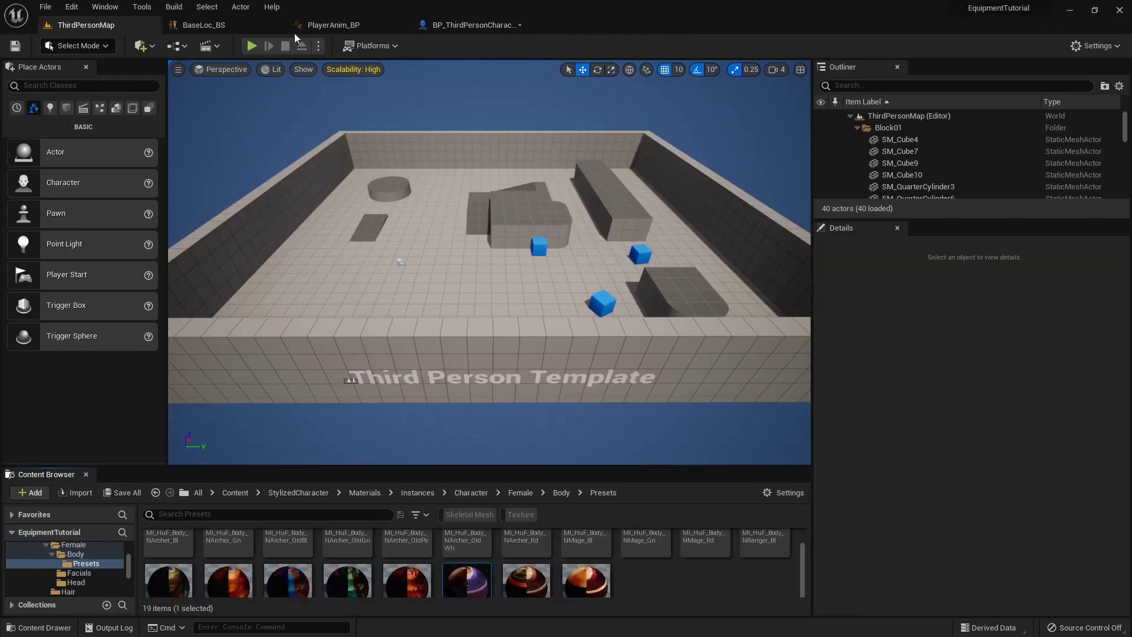
Step: Return to BP_ThirdPersonCharacter and apply the selected MI_HuF_Body_Peasant_Bl asset as the Element 0 material of Legs(Lower) and Feet
click(449, 26)
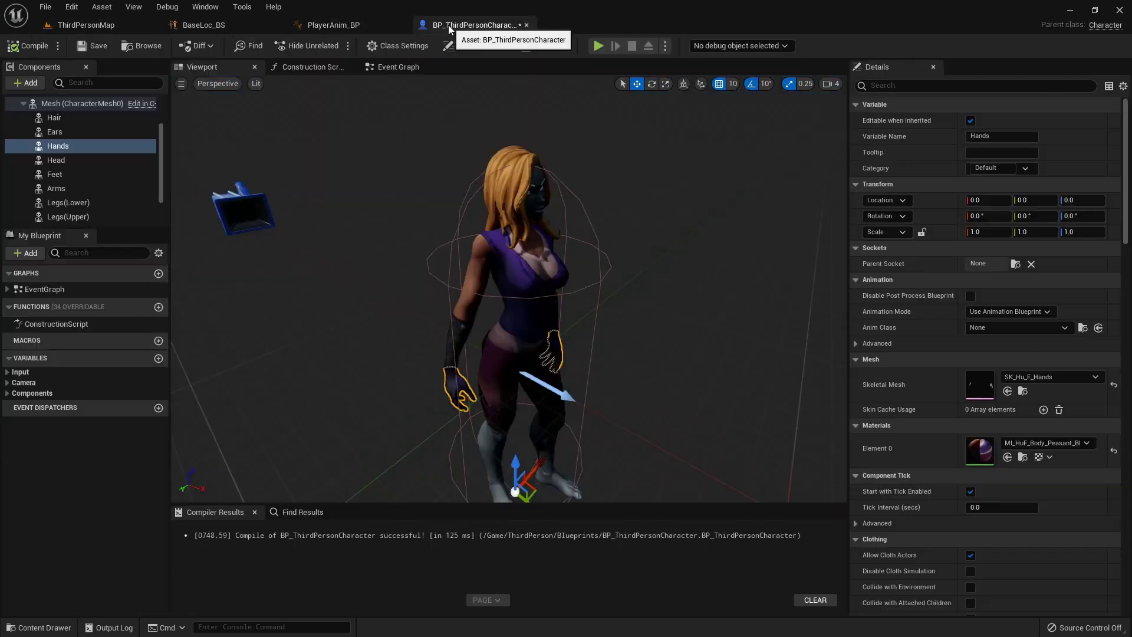
click(489, 448)
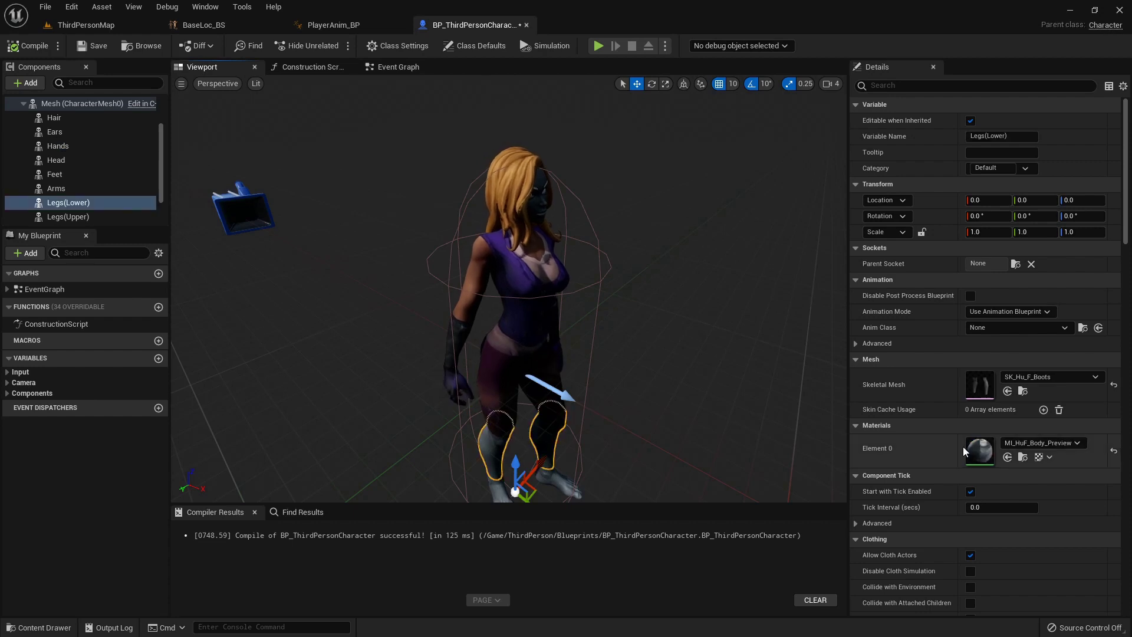
click(1012, 456)
click(495, 491)
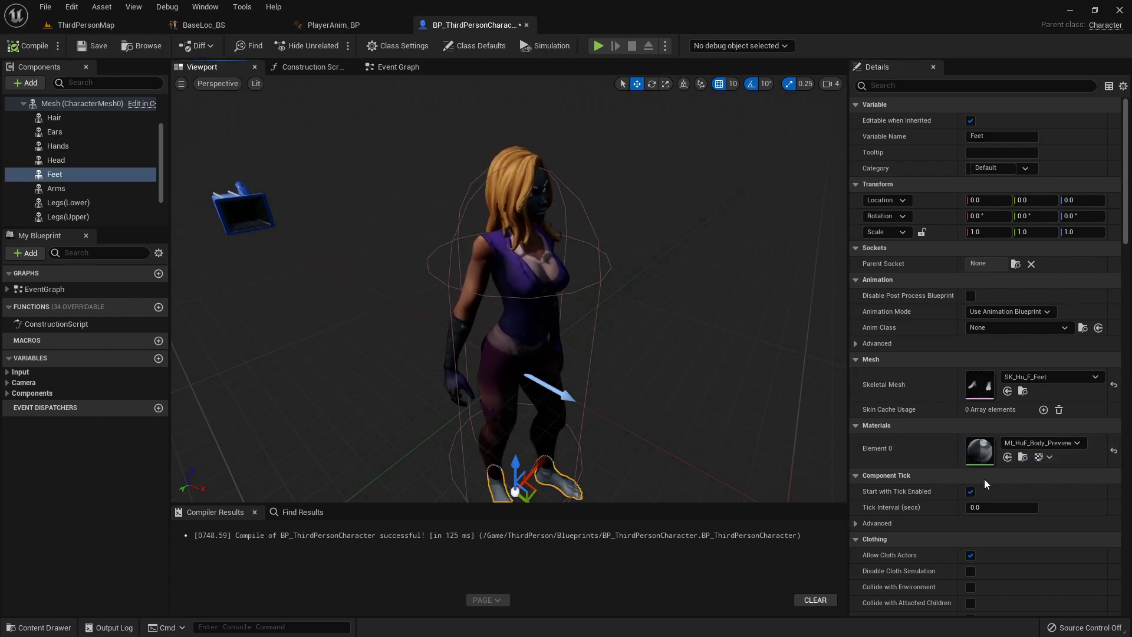
click(1008, 457)
Step: Set the Head component's Element 2 material to MI_HuF_Head_01_A and inspect the face from the front
right_drag(645, 391, 529, 264)
click(537, 218)
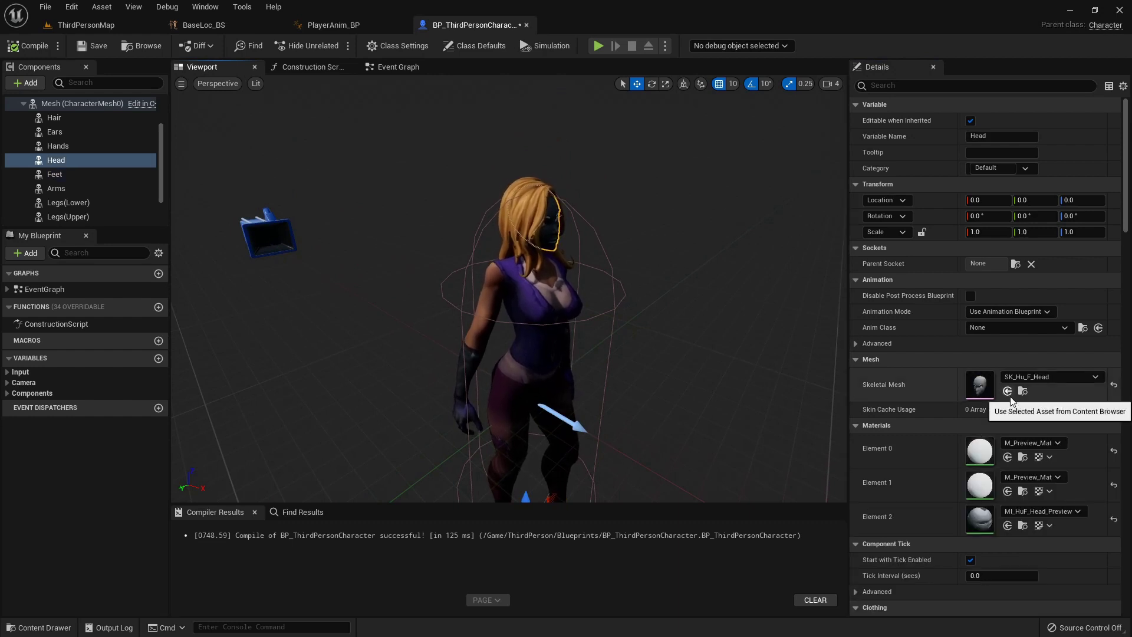
click(1051, 511)
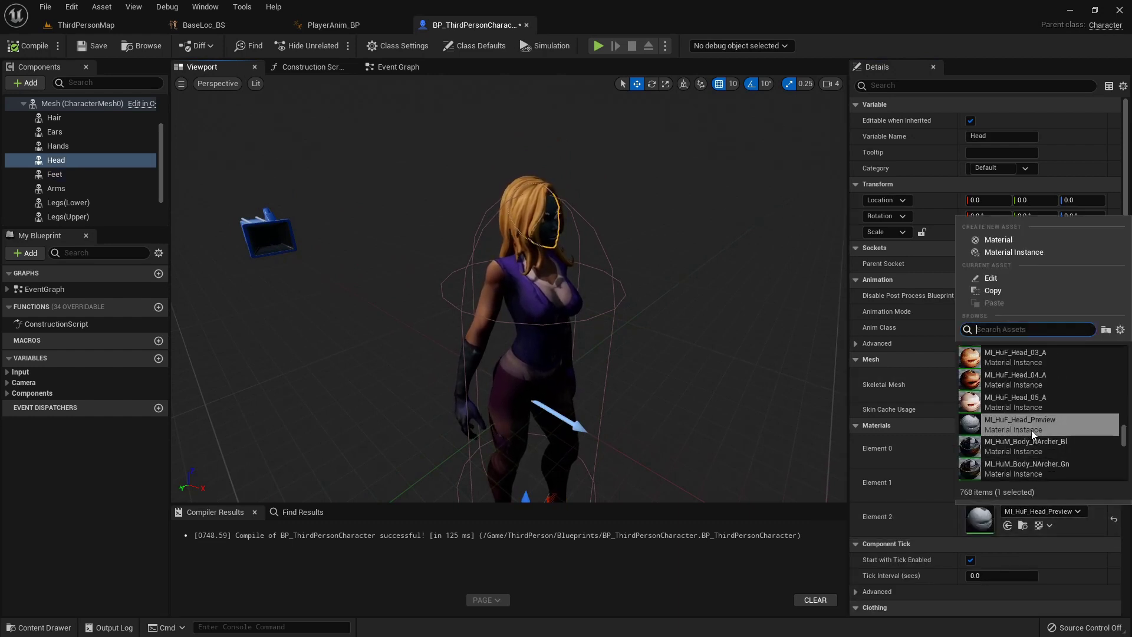
scroll(1031, 429, up, 3)
click(1026, 388)
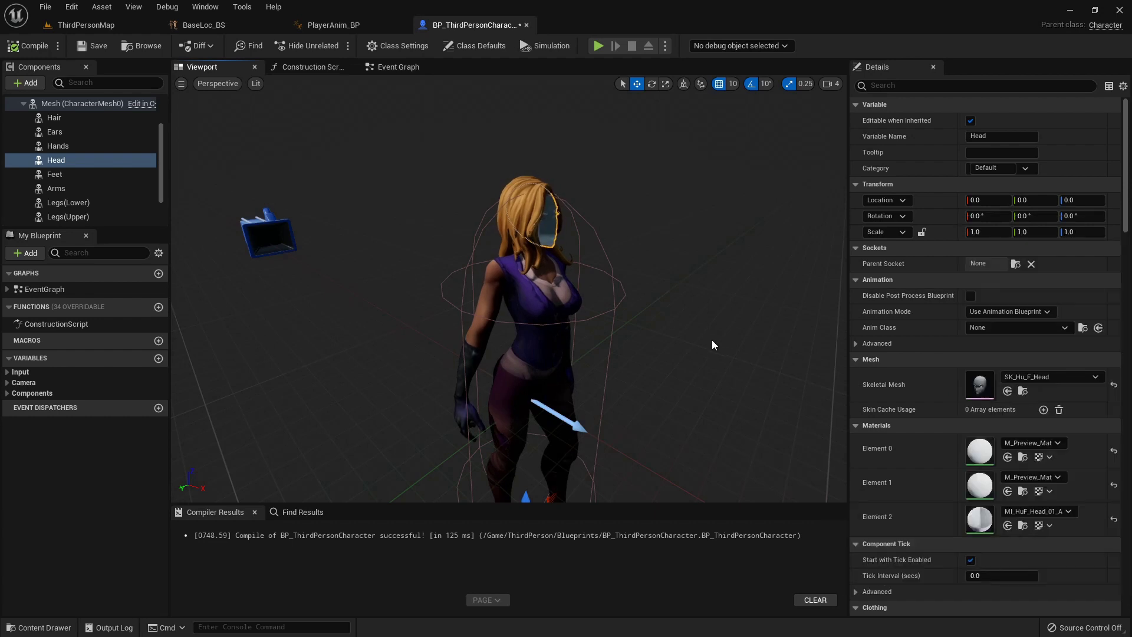
key(f)
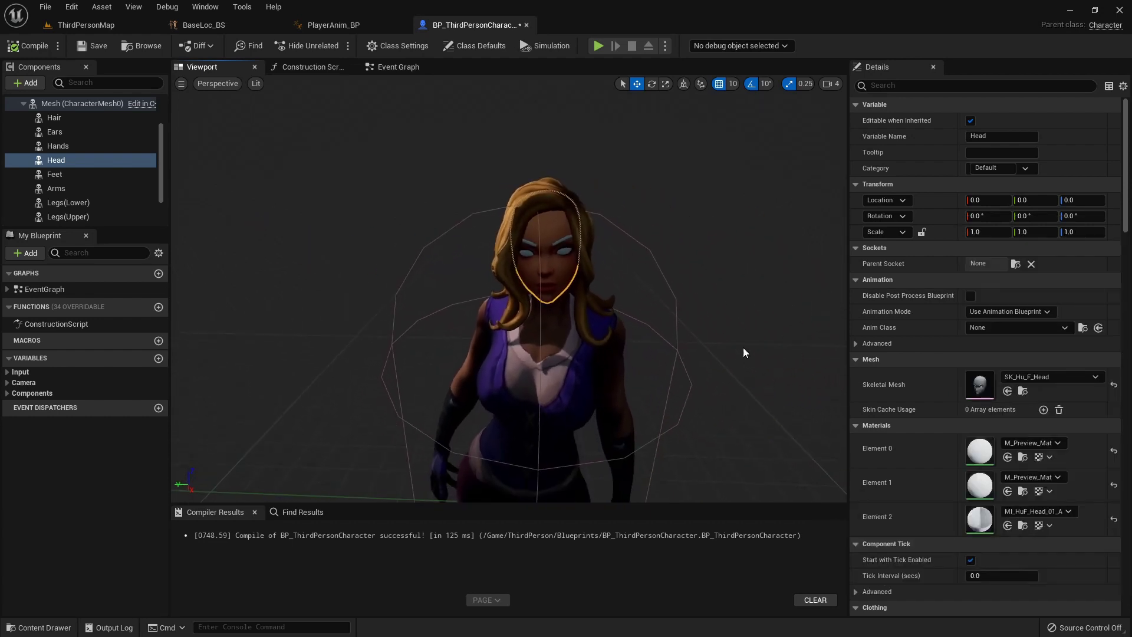
Step: Change the Head component's Element 2 material to MI_HuF_Head_02_A
click(1046, 511)
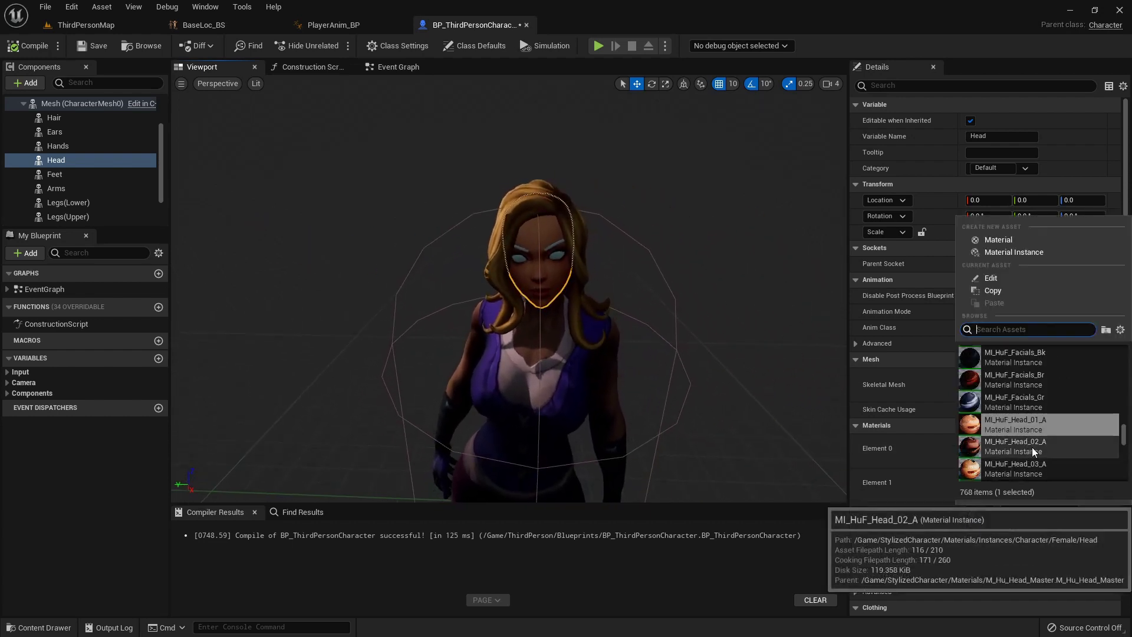
click(1031, 447)
right_drag(780, 381, 803, 393)
Step: Review the other head materials available for the Head component's Element 2 and compile BP_ThirdPersonCharacter
click(1047, 510)
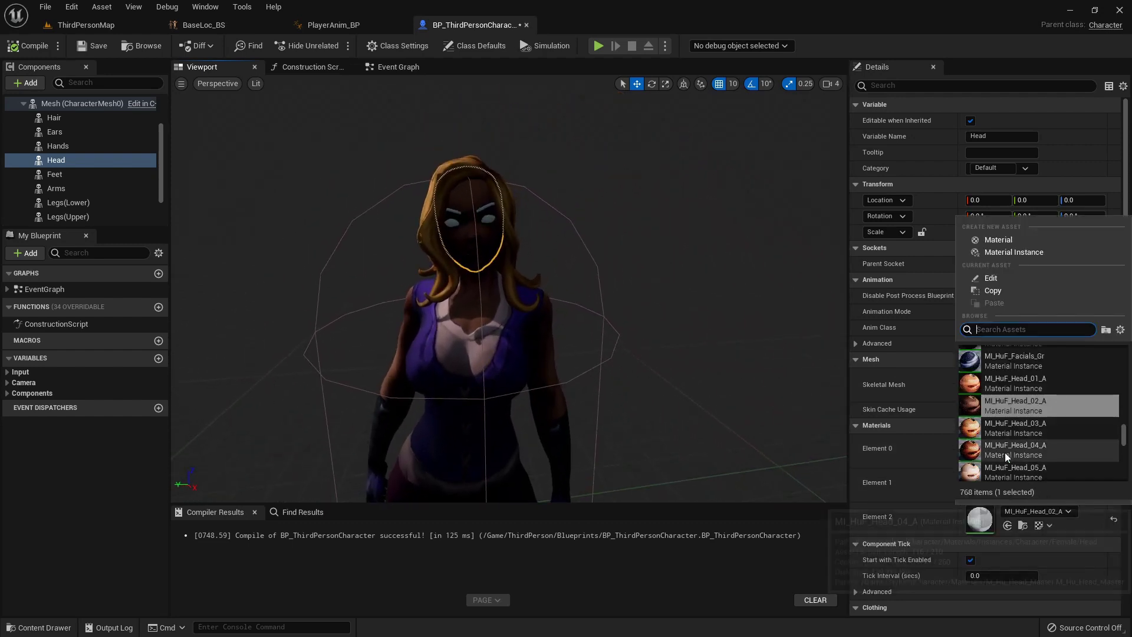
scroll(1013, 439, down, 1)
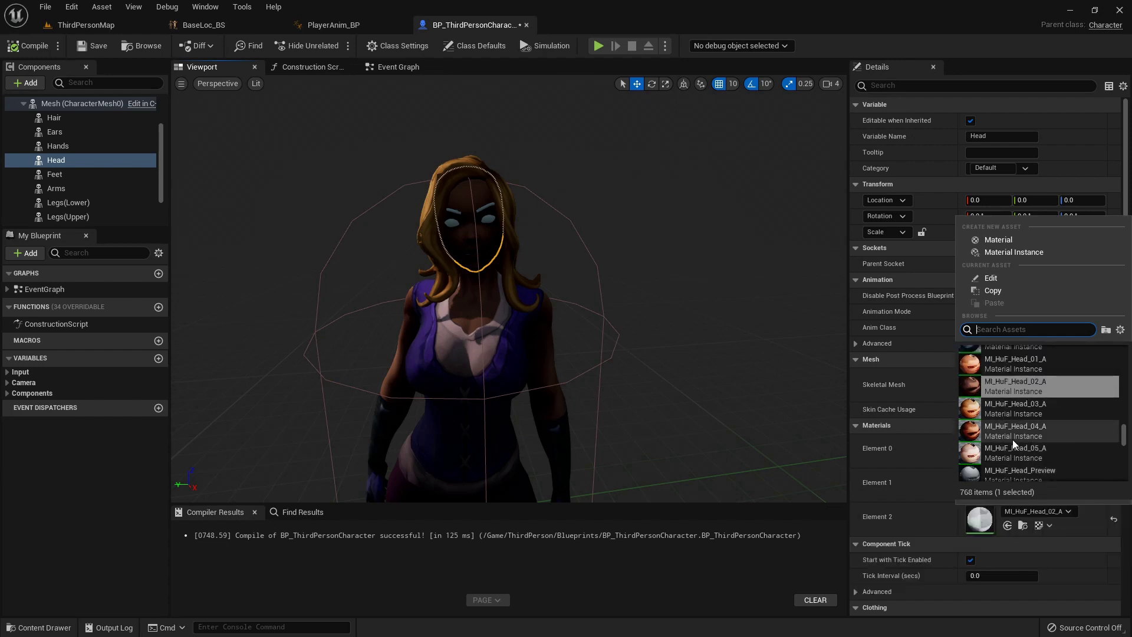
right_drag(699, 357, 533, 295)
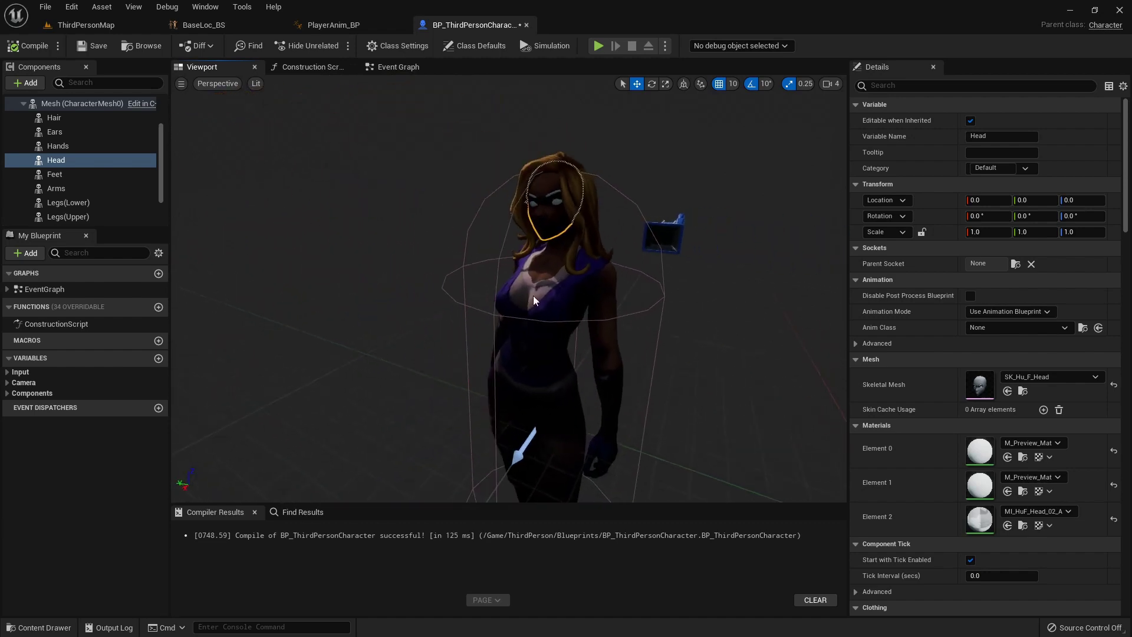
click(33, 46)
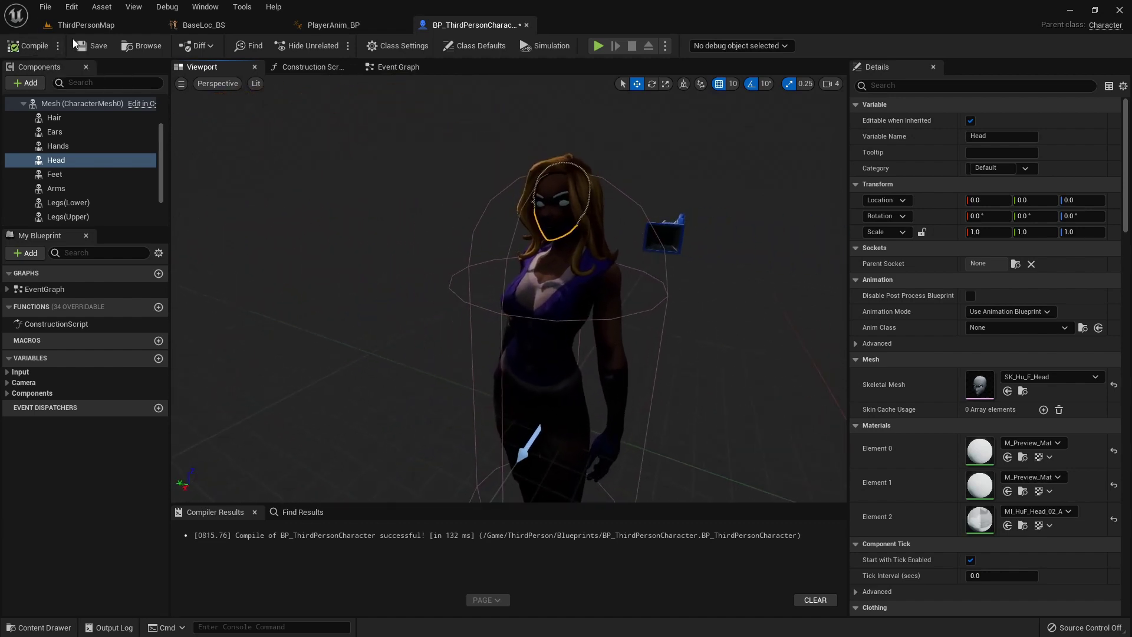
click(101, 24)
click(459, 26)
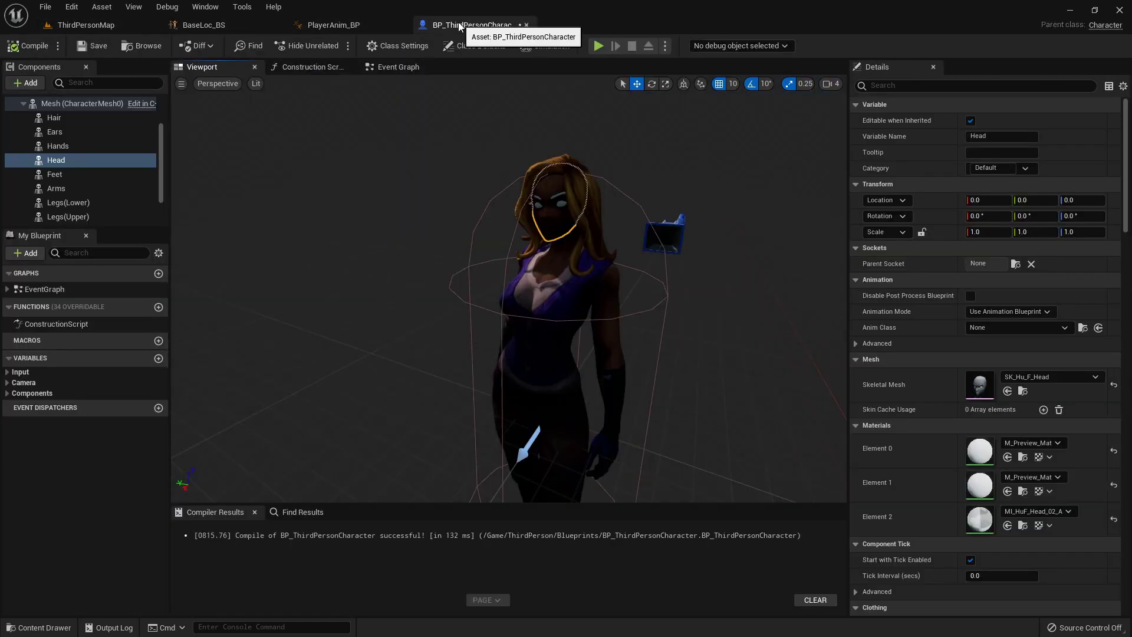
Step: Add a skeletal mesh component under Mesh (CharacterMesh0) and name it ChestArmorADD
scroll(73, 187, down, 2)
scroll(75, 177, down, 2)
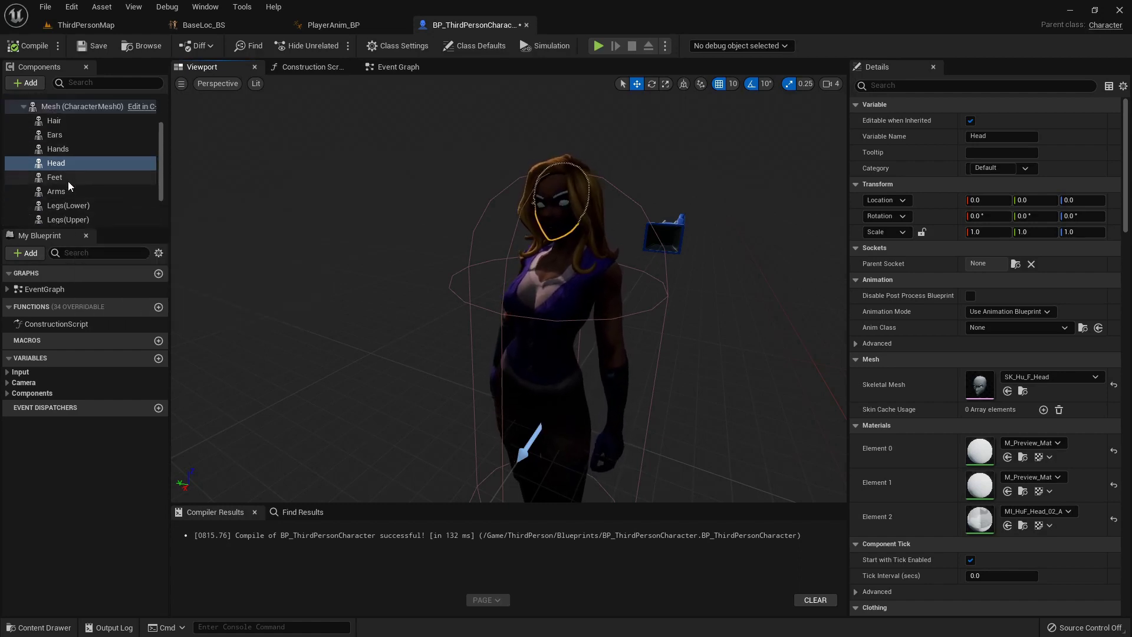
scroll(68, 182, up, 1)
click(52, 126)
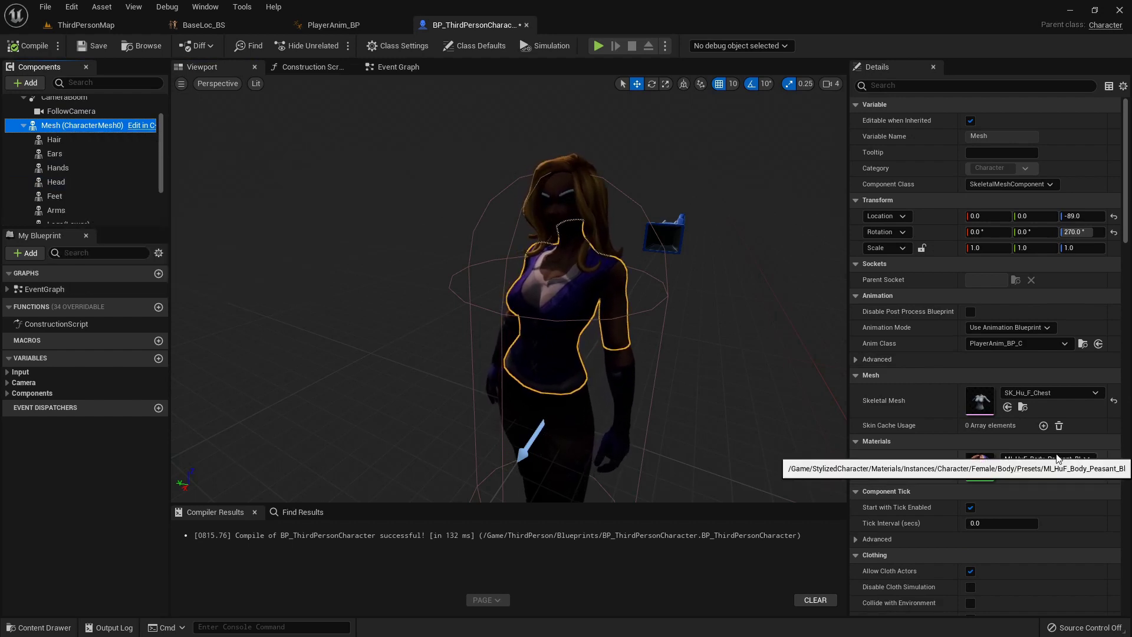
click(28, 83)
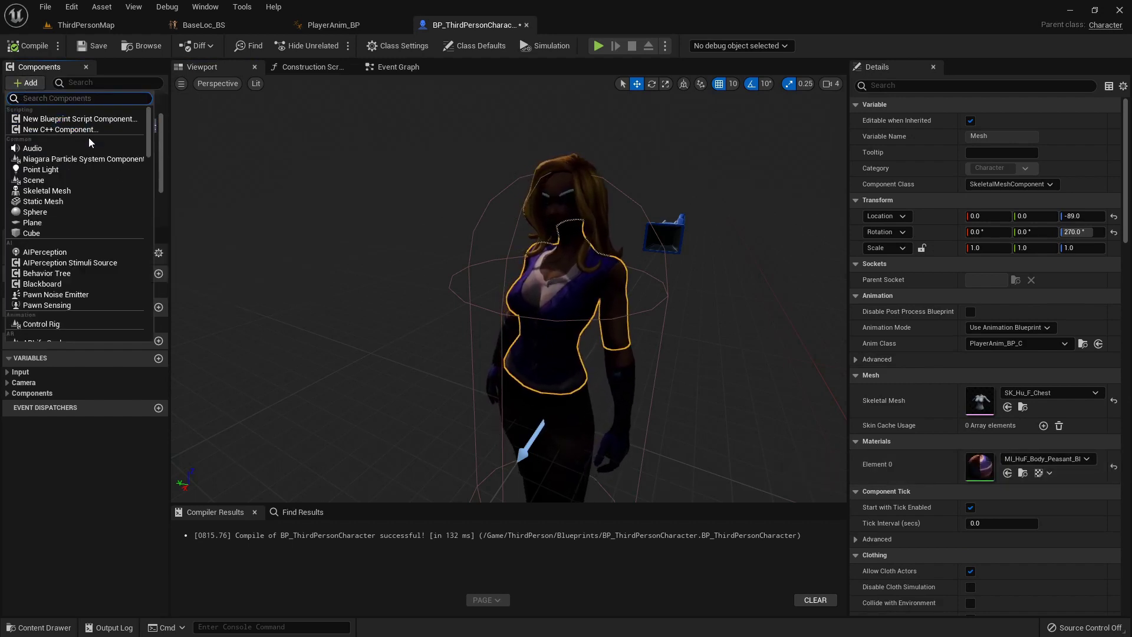
click(55, 191)
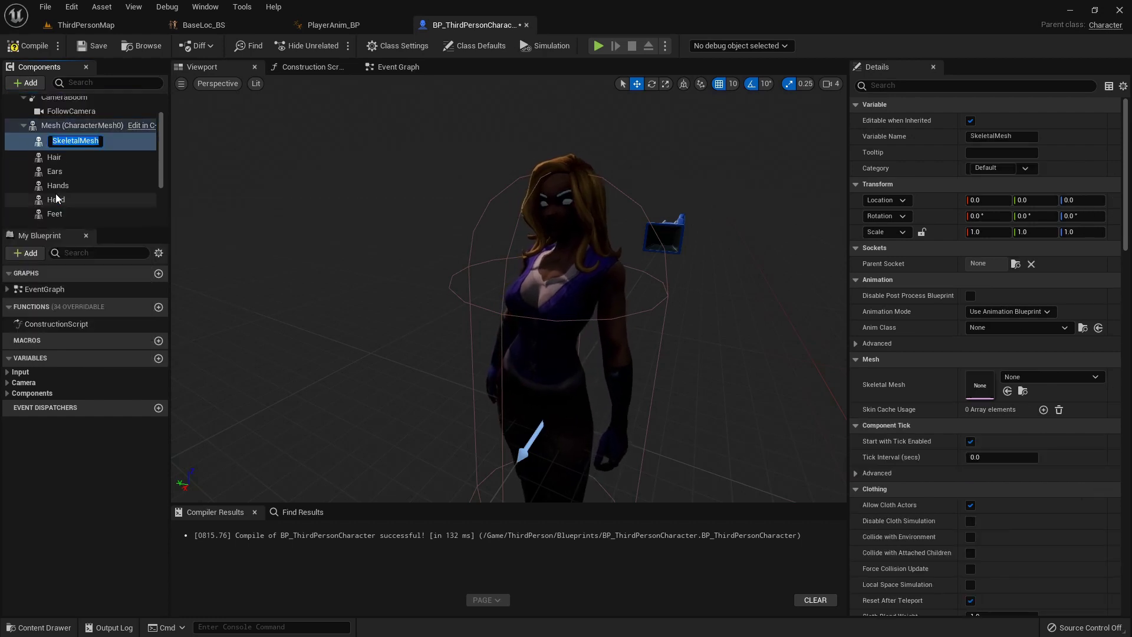
text(ChestArm)
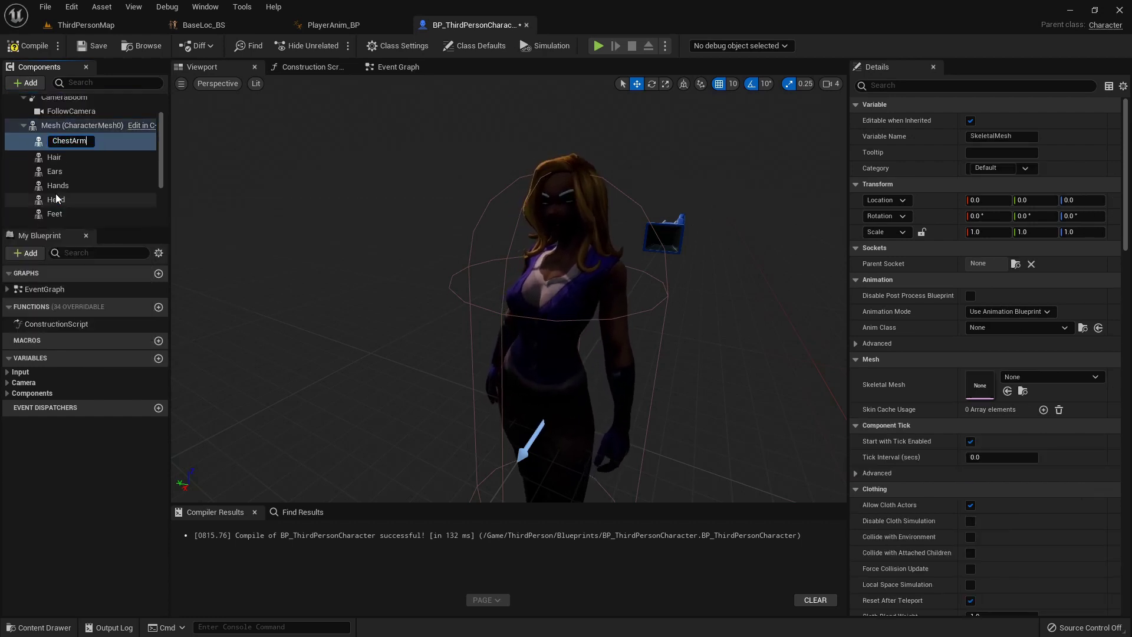
text(orADD)
key(Return)
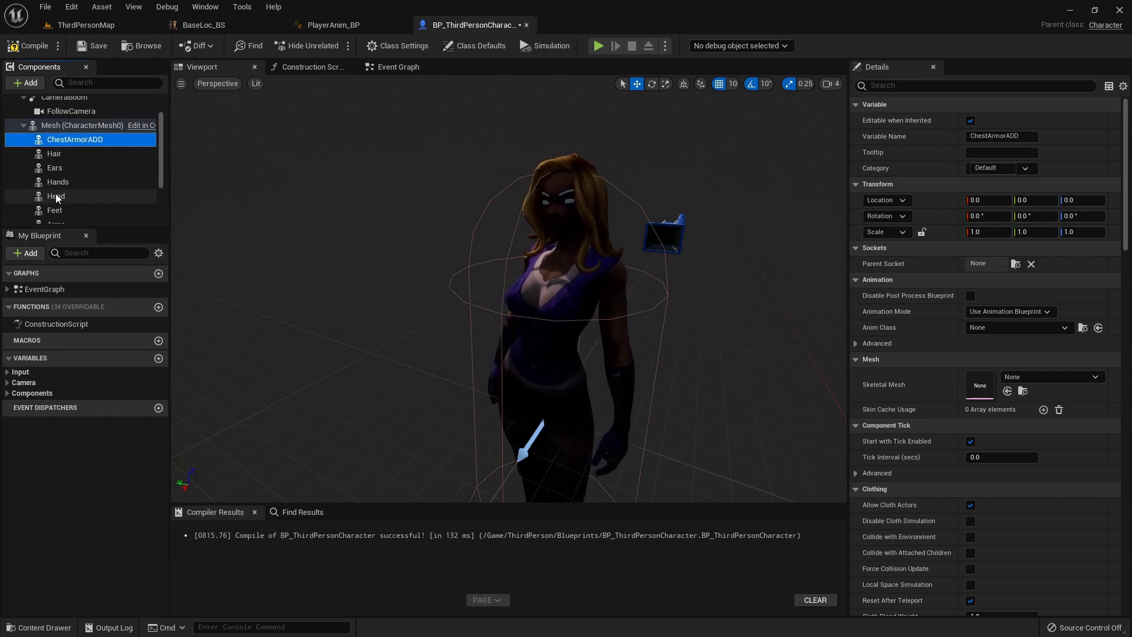
Step: Add a child skeletal mesh component named GloveADD to the Hands component
click(69, 184)
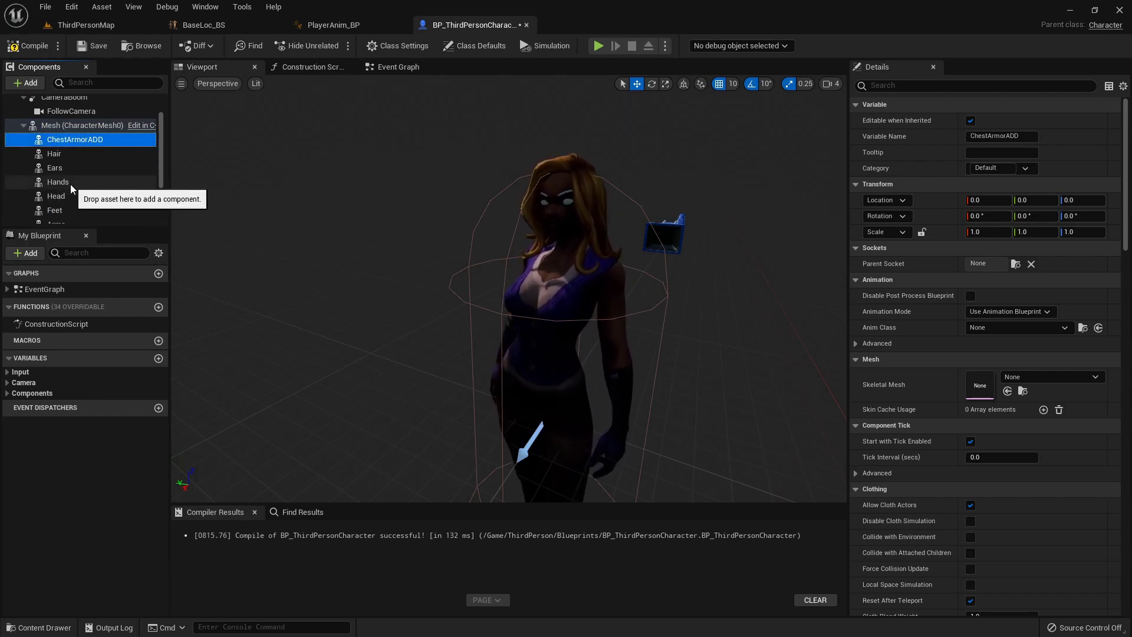
click(29, 83)
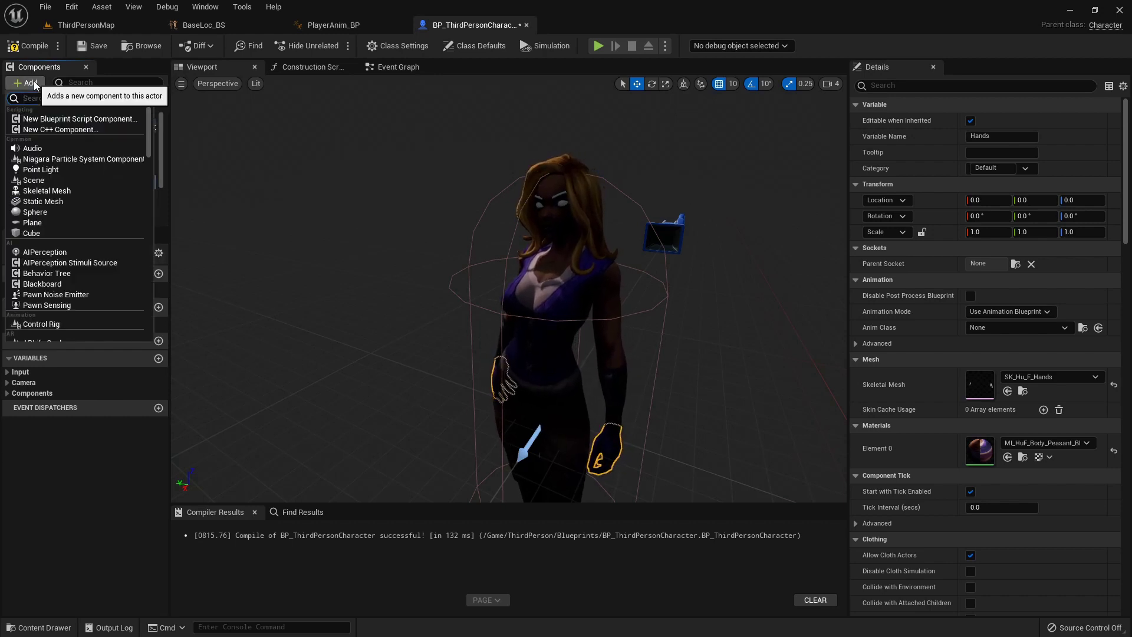
scroll(58, 267, down, 5)
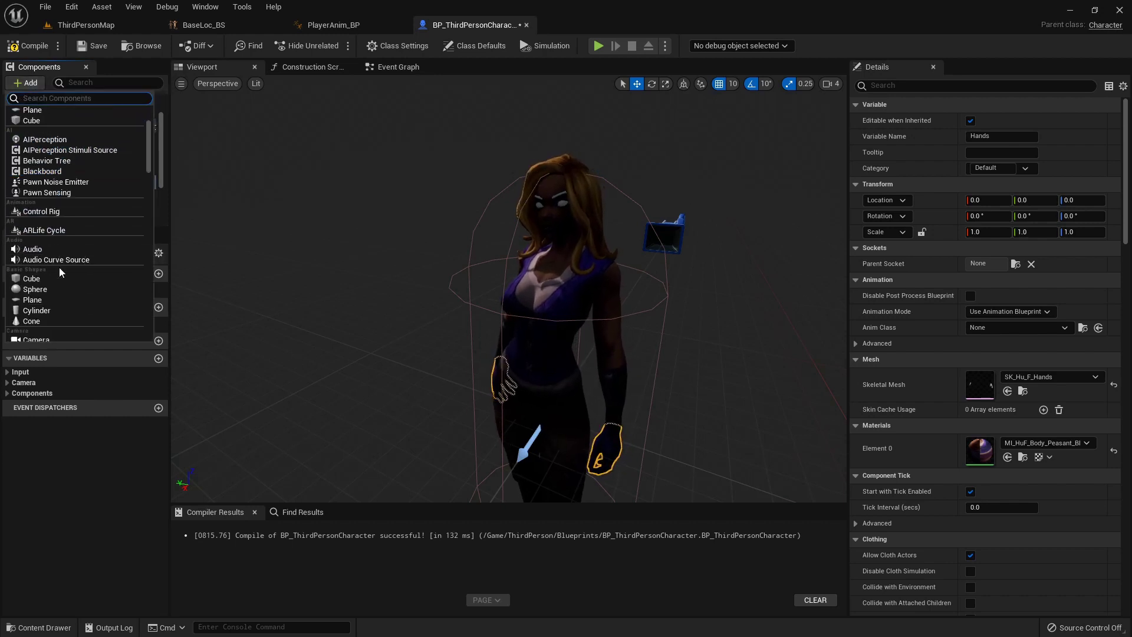
scroll(60, 280, up, 5)
click(71, 186)
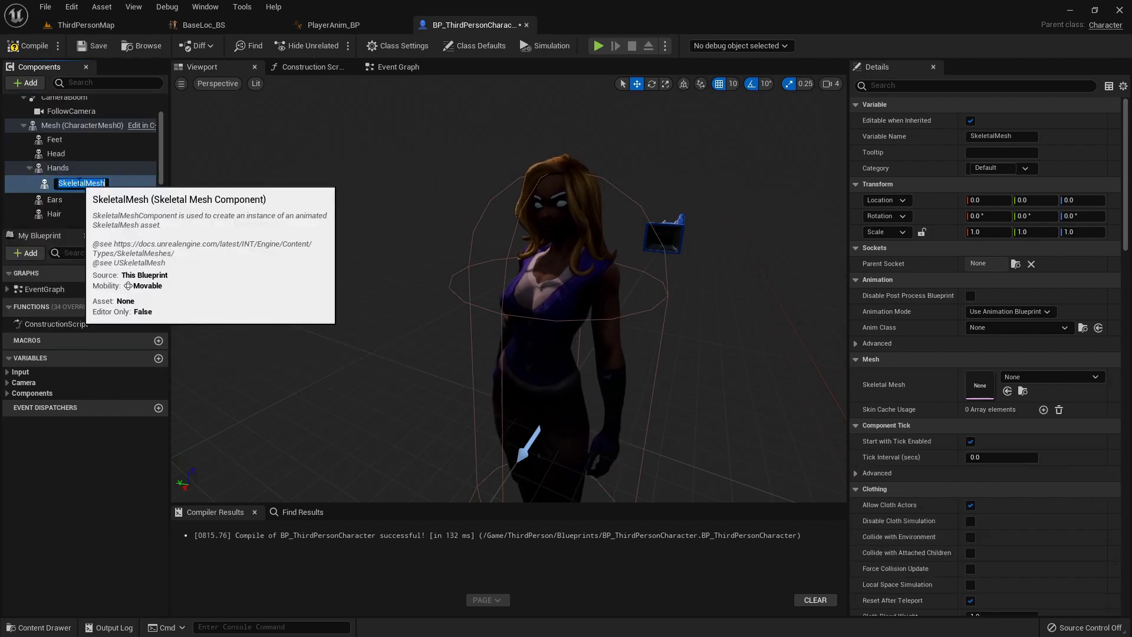
text(GloveAD)
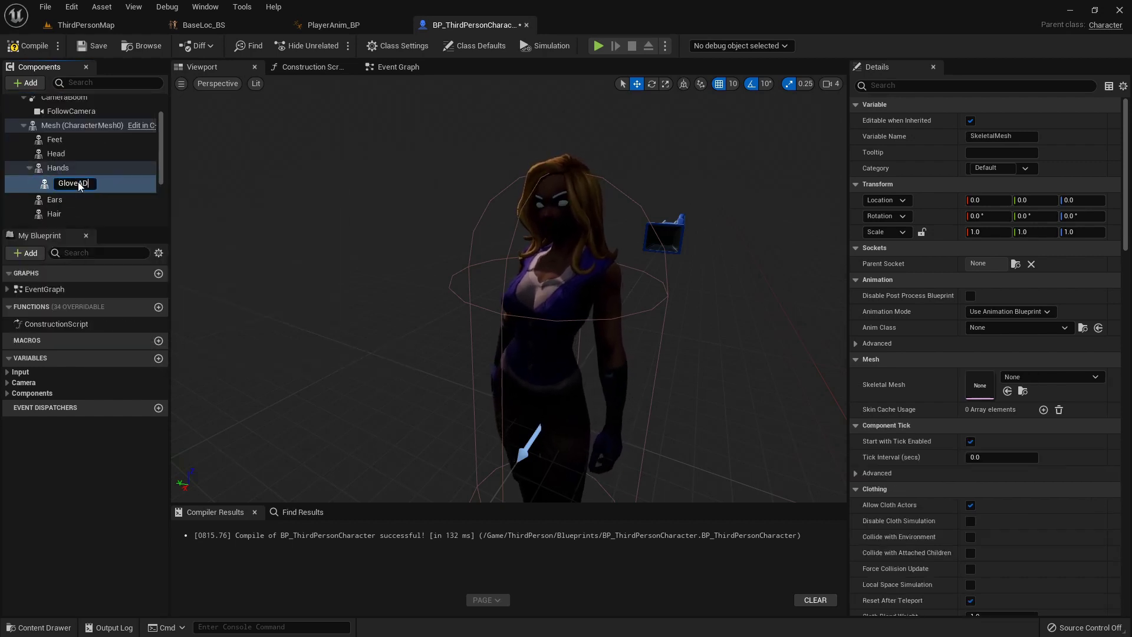
text(D)
key(Return)
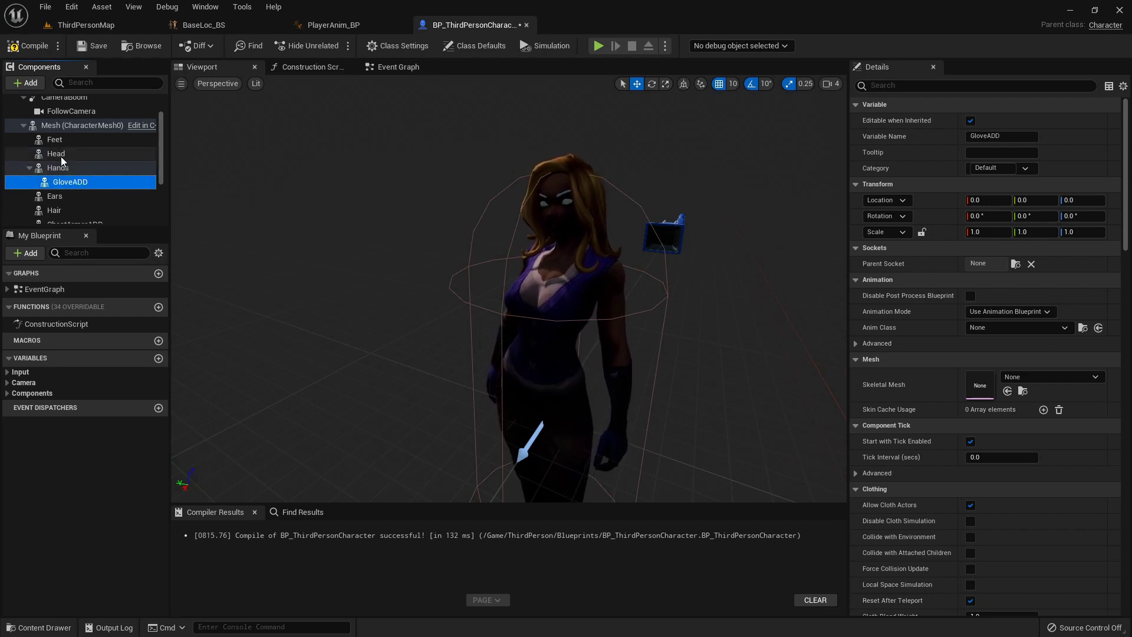
Step: Add a child skeletal mesh component named PantsArmorADD to the Legs(Upper) component
scroll(76, 193, down, 2)
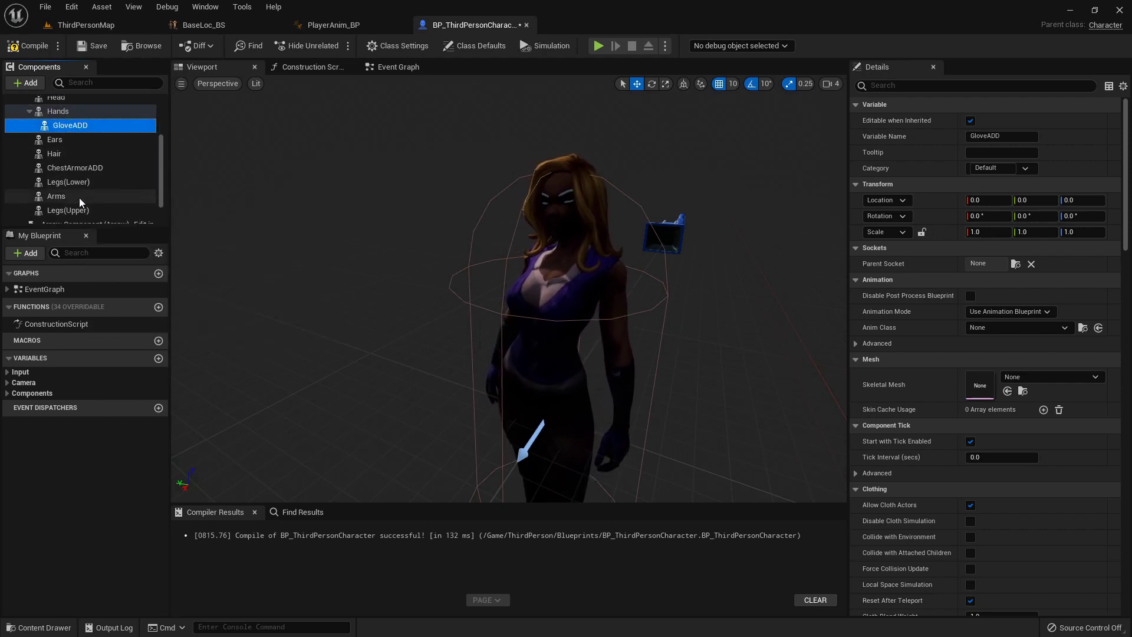
click(74, 211)
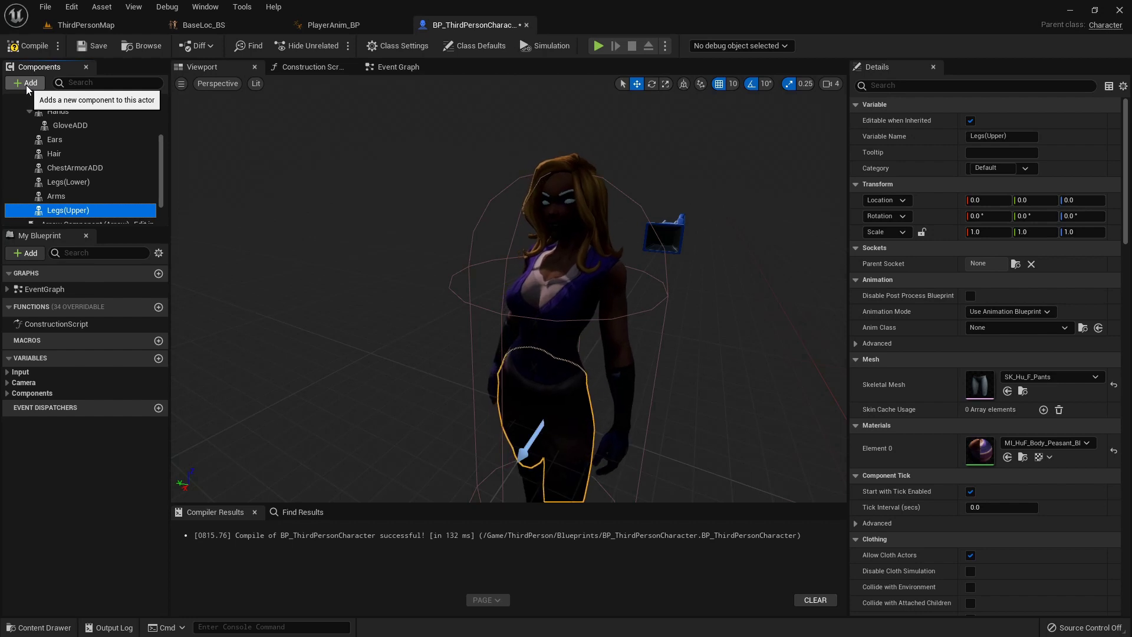
click(26, 85)
click(78, 185)
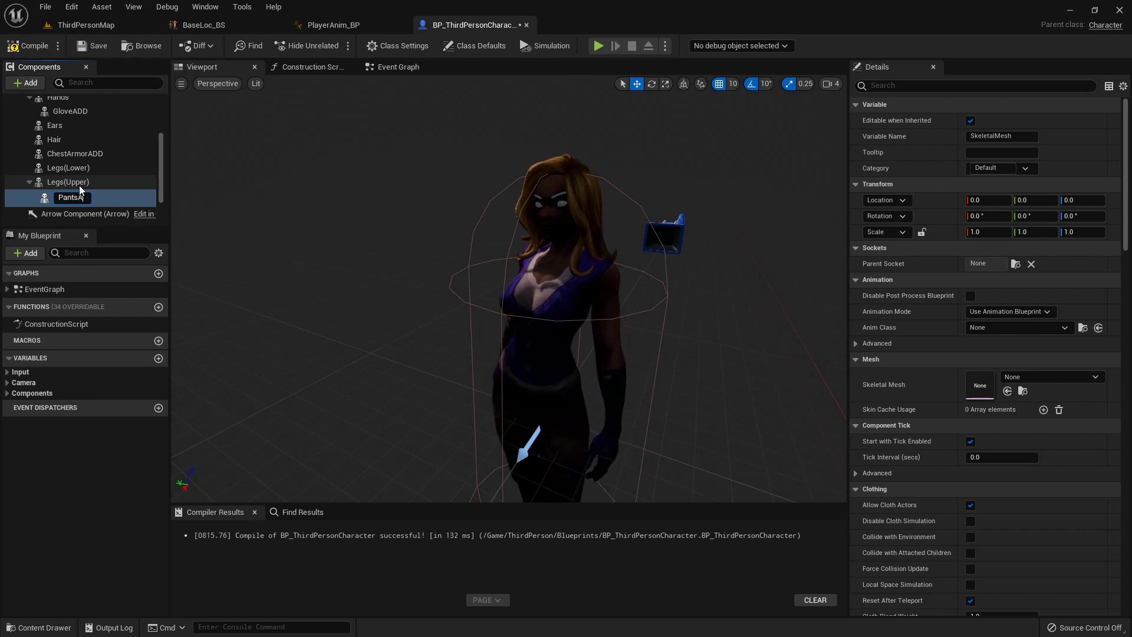
text(PantsArmorADD)
key(Return)
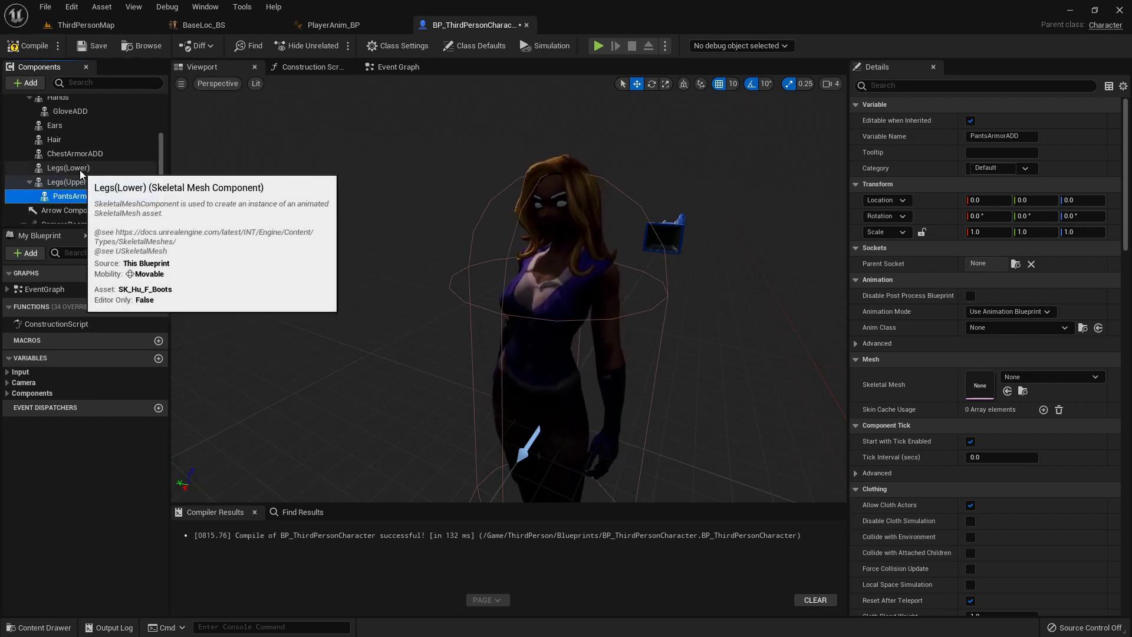
Step: Add a child skeletal mesh component named BootsADD to the Legs(Lower) component
click(79, 170)
scroll(112, 185, down, 1)
scroll(77, 179, up, 1)
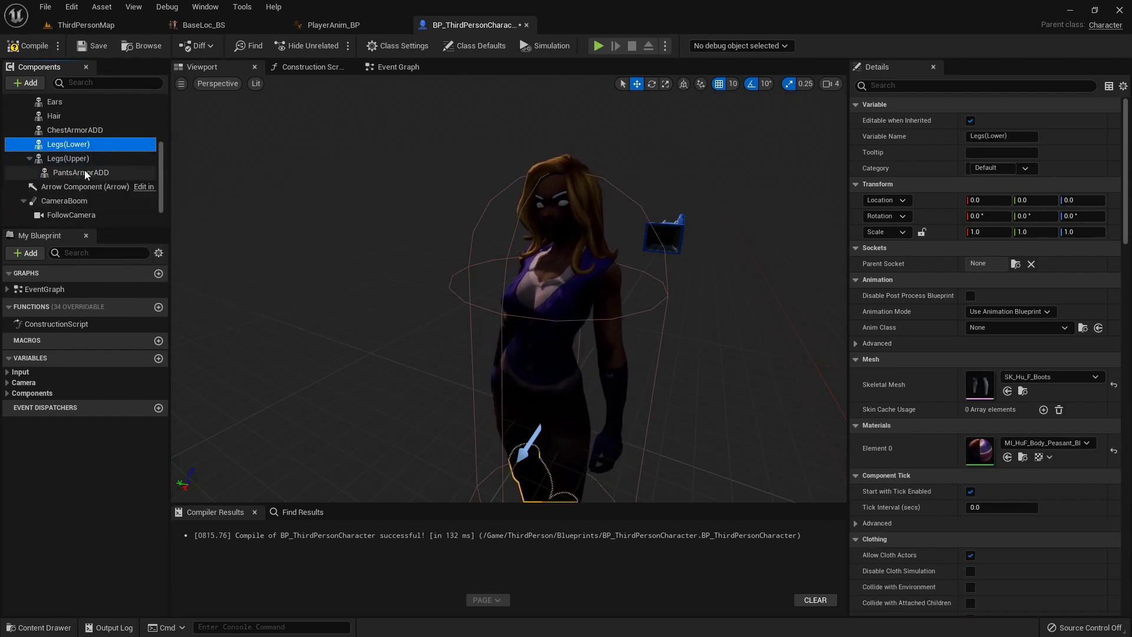
scroll(372, 271, down, 3)
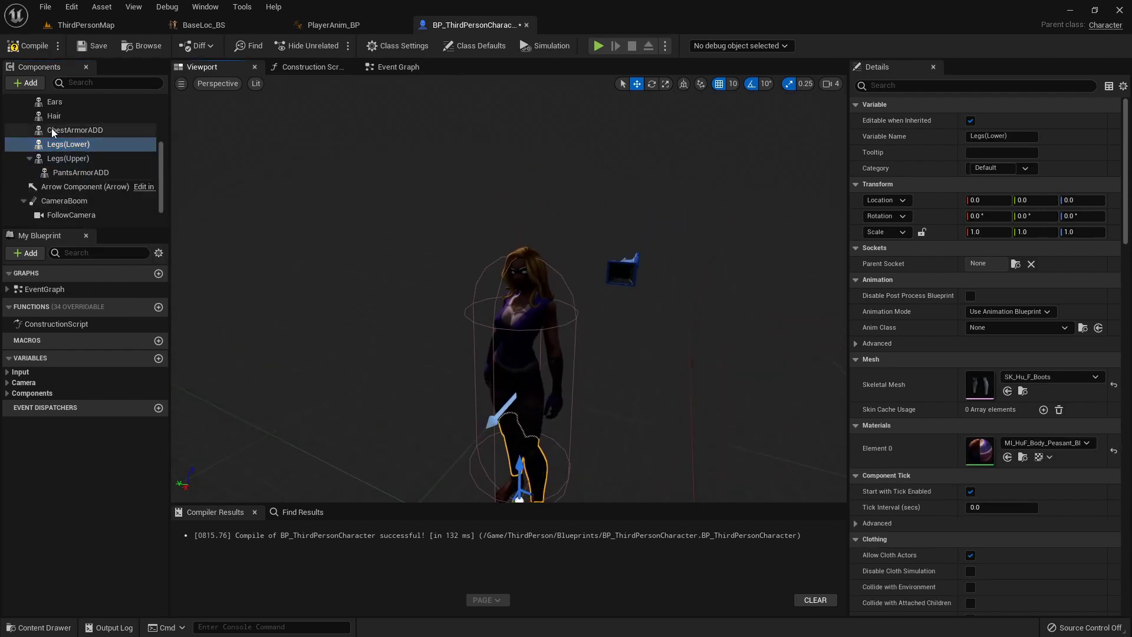
click(29, 83)
scroll(65, 292, down, 3)
scroll(59, 277, up, 2)
scroll(59, 272, up, 1)
click(53, 190)
text(Boo)
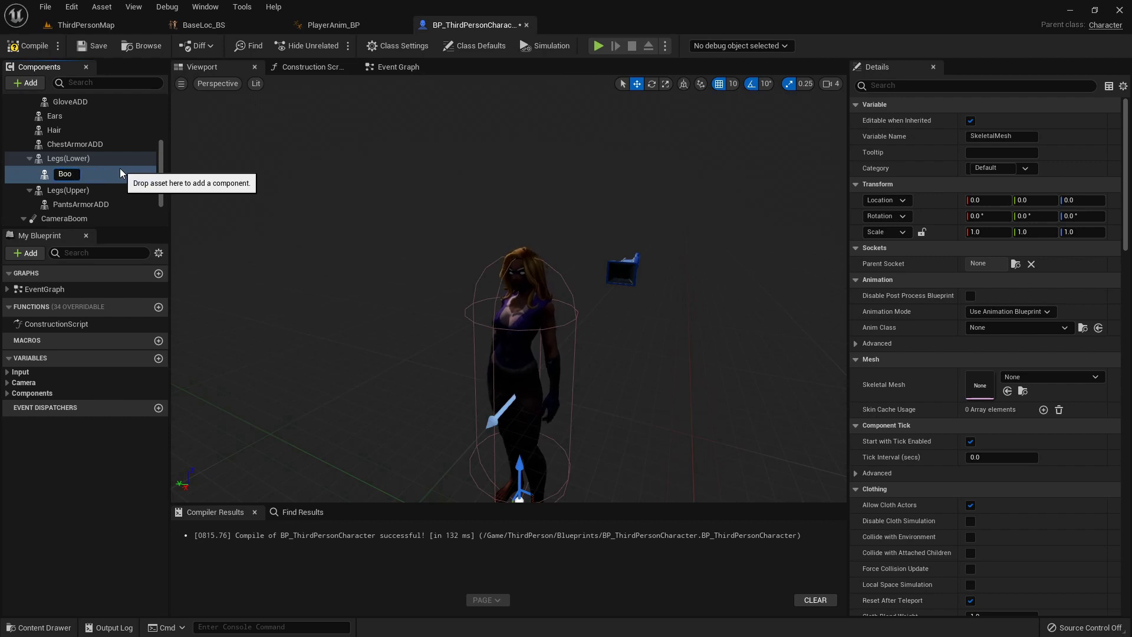
text(tsADD)
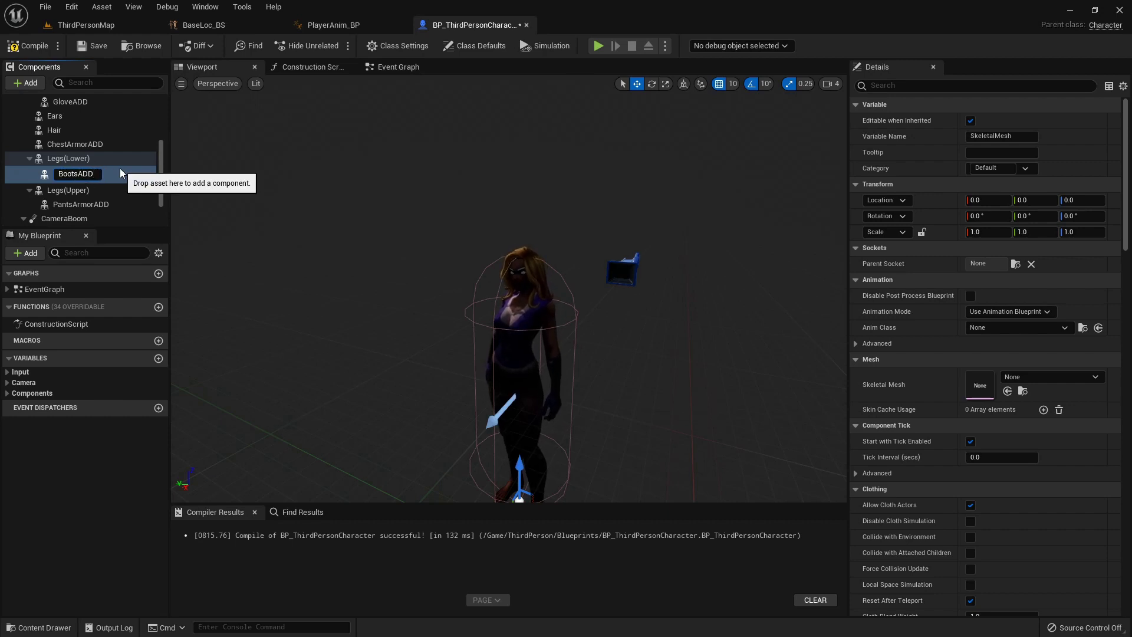
key(Return)
Step: Examine the component hierarchy for the added armor parts, including the Head and Hair components, and view the whole character
scroll(122, 189, up, 4)
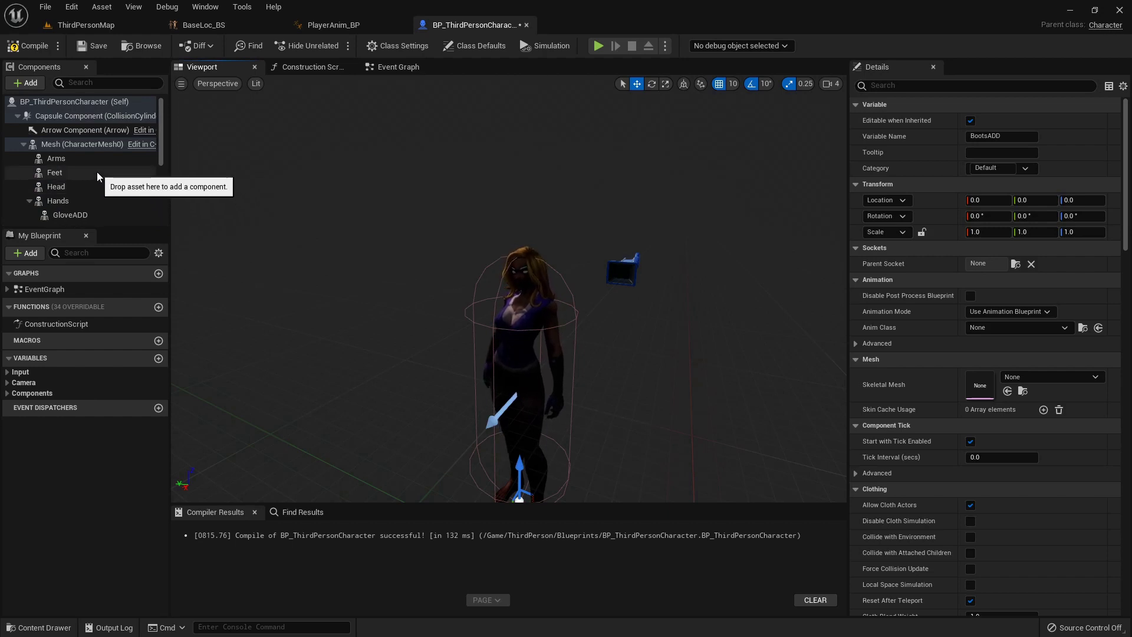
click(89, 187)
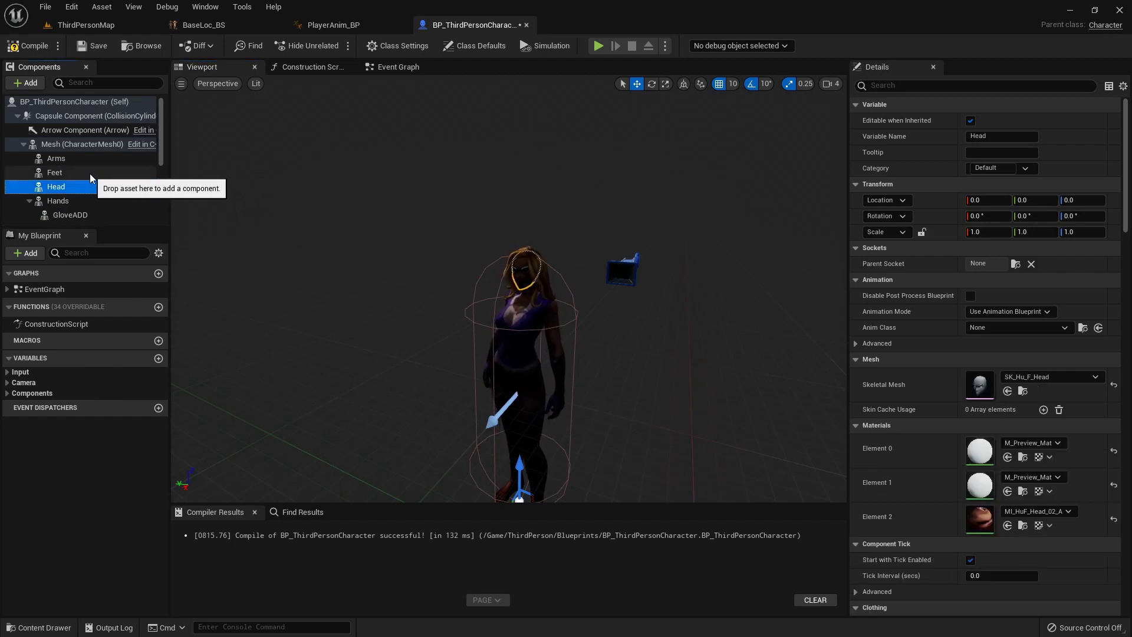
scroll(86, 188, down, 2)
click(81, 187)
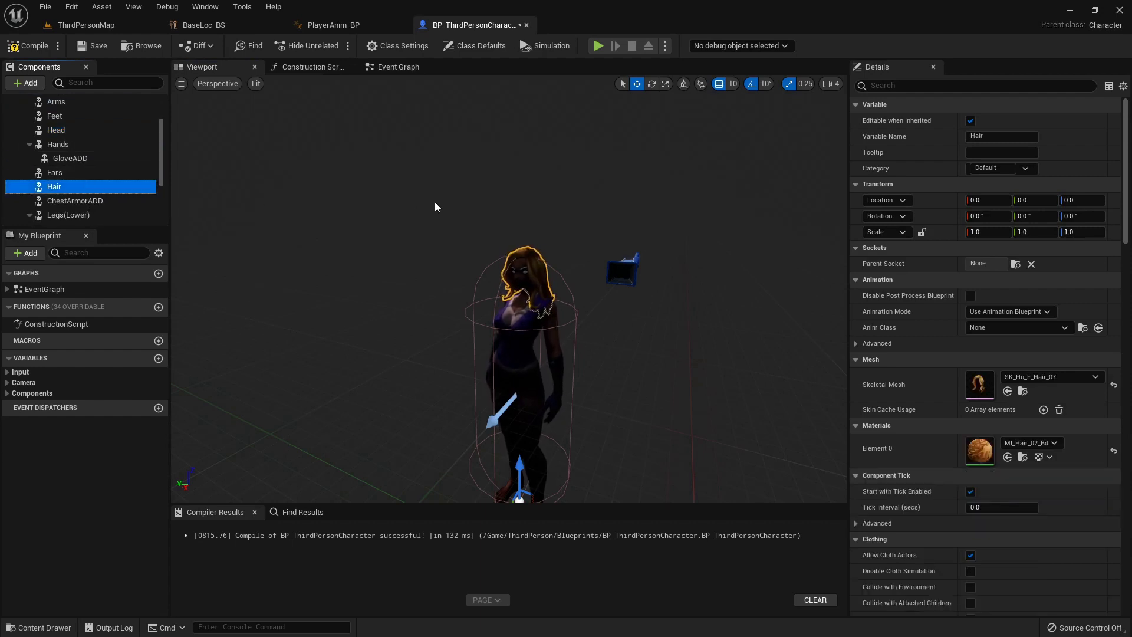
scroll(465, 240, down, 2)
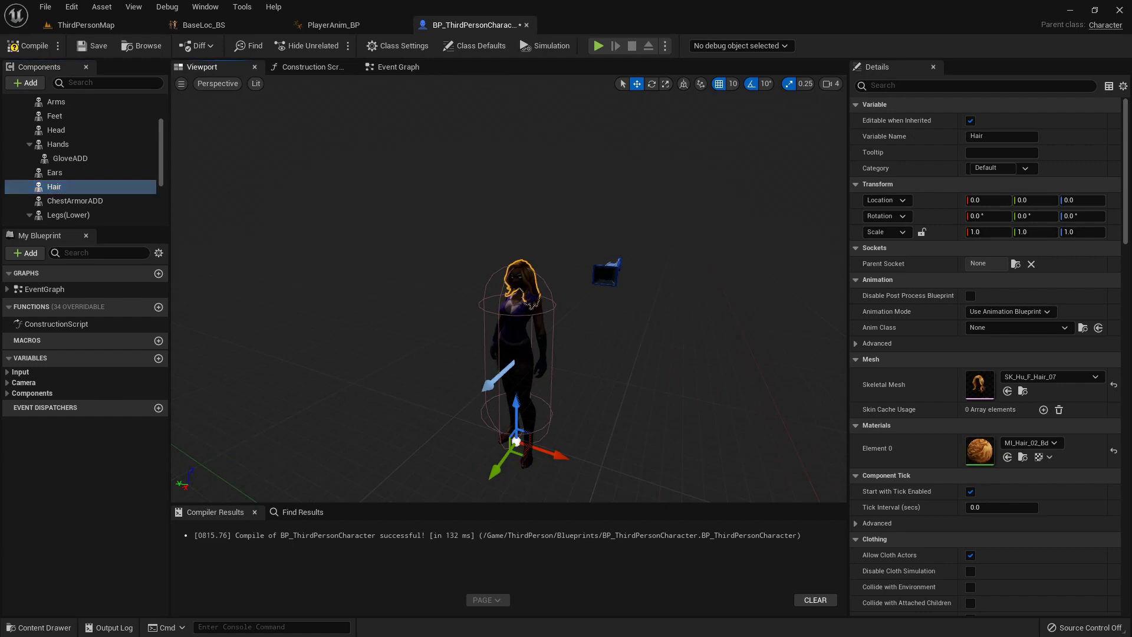
right_drag(468, 231, 472, 232)
scroll(81, 198, down, 3)
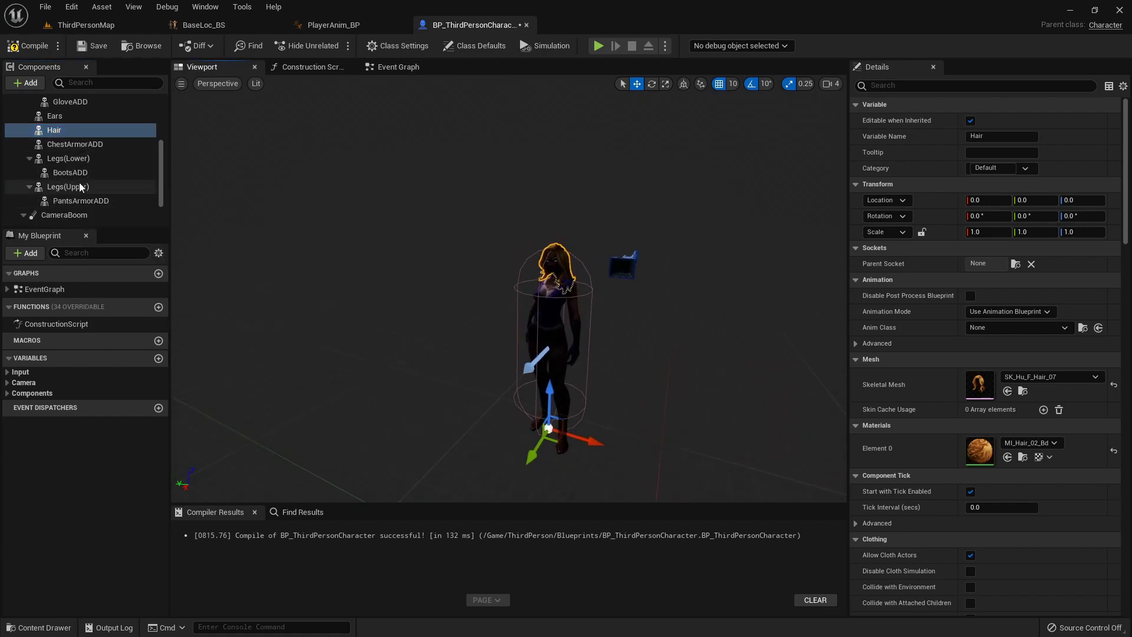
scroll(79, 182, down, 1)
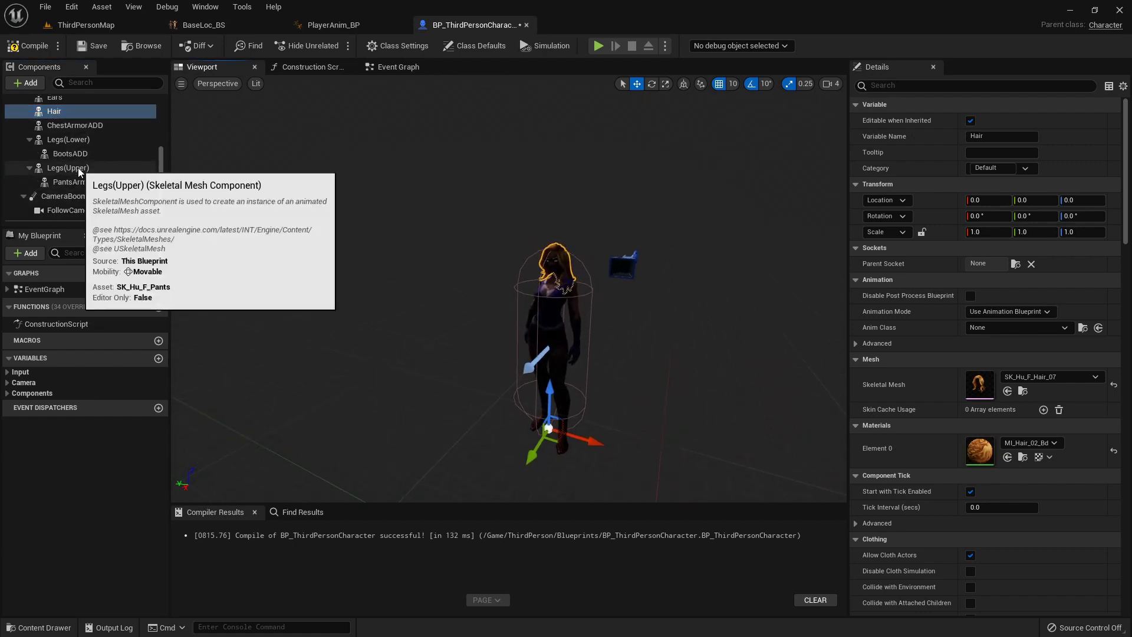
scroll(76, 171, up, 2)
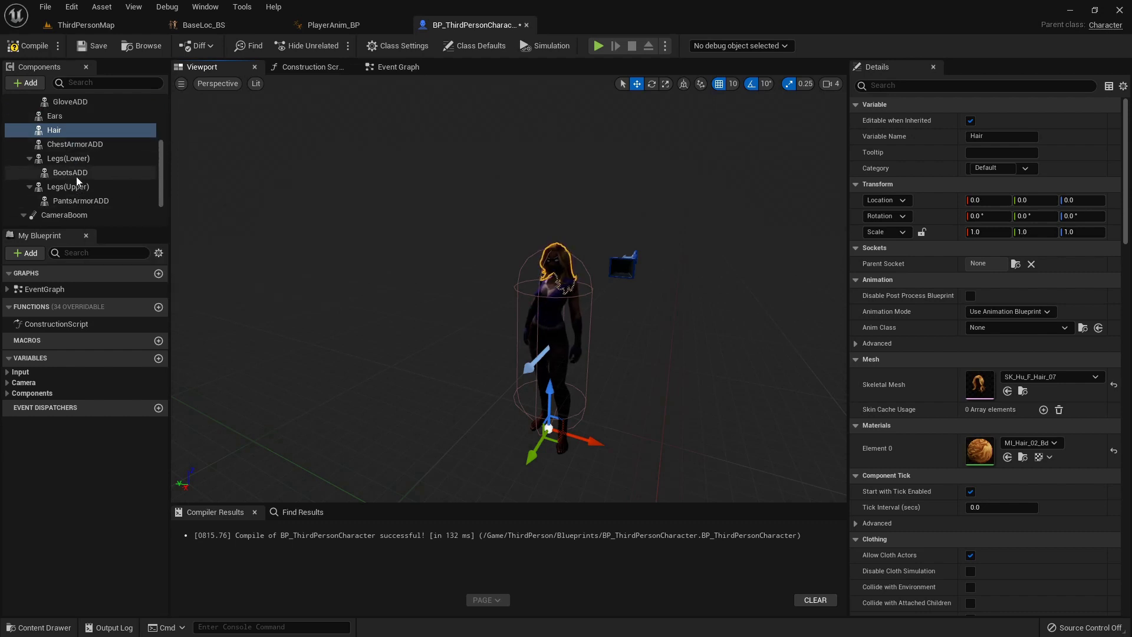
scroll(68, 179, up, 1)
scroll(67, 108, up, 1)
Step: Try the SK_Hu_F_Boots_Peasant skeletal mesh on the Feet component, inspect it on the legs, and undo the swap
click(67, 102)
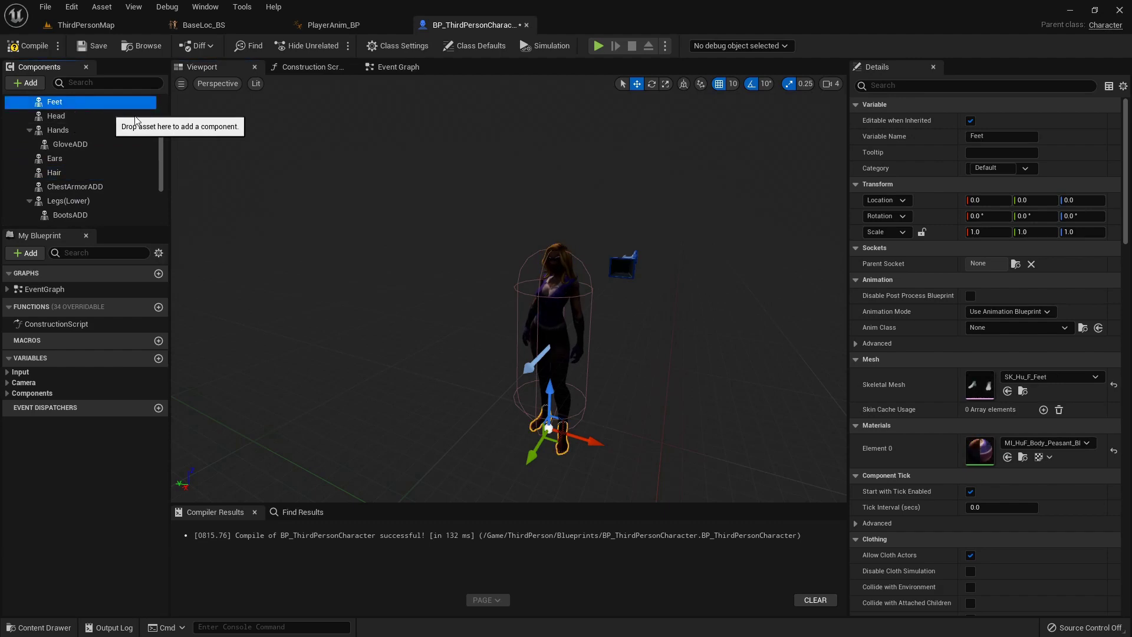
click(1047, 378)
text(boots)
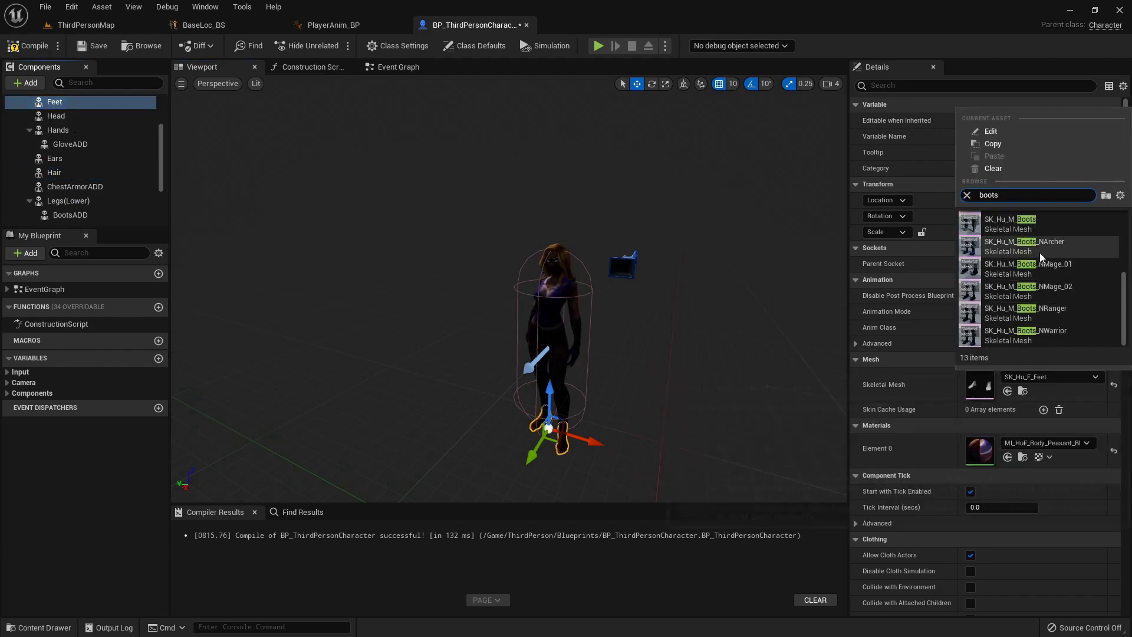
scroll(1041, 252, up, 2)
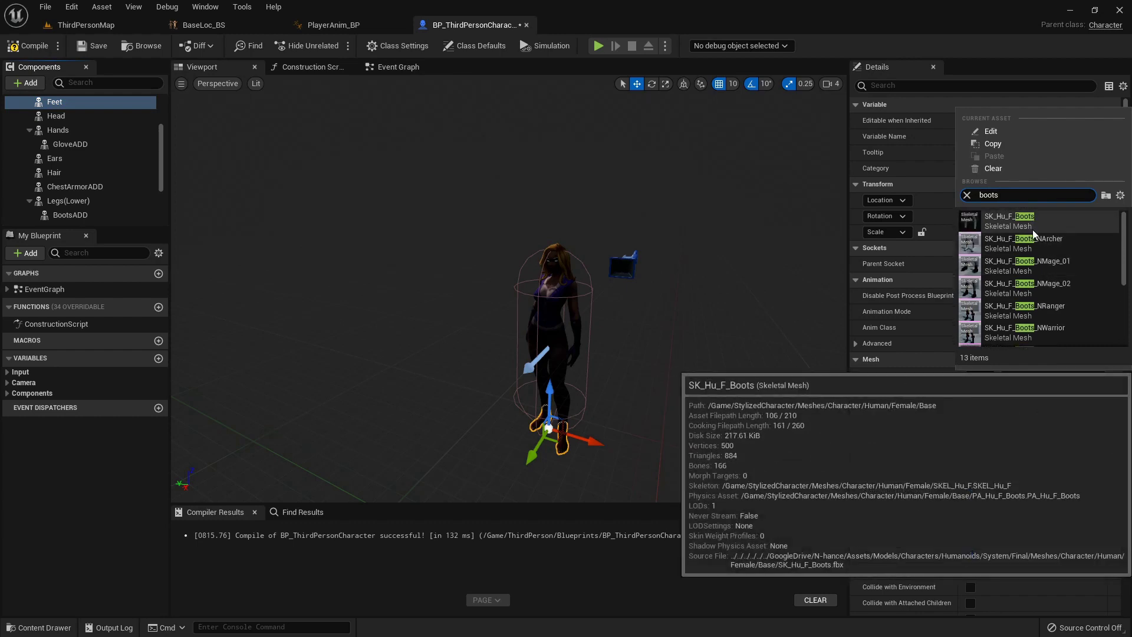
scroll(1042, 287, down, 1)
click(1039, 315)
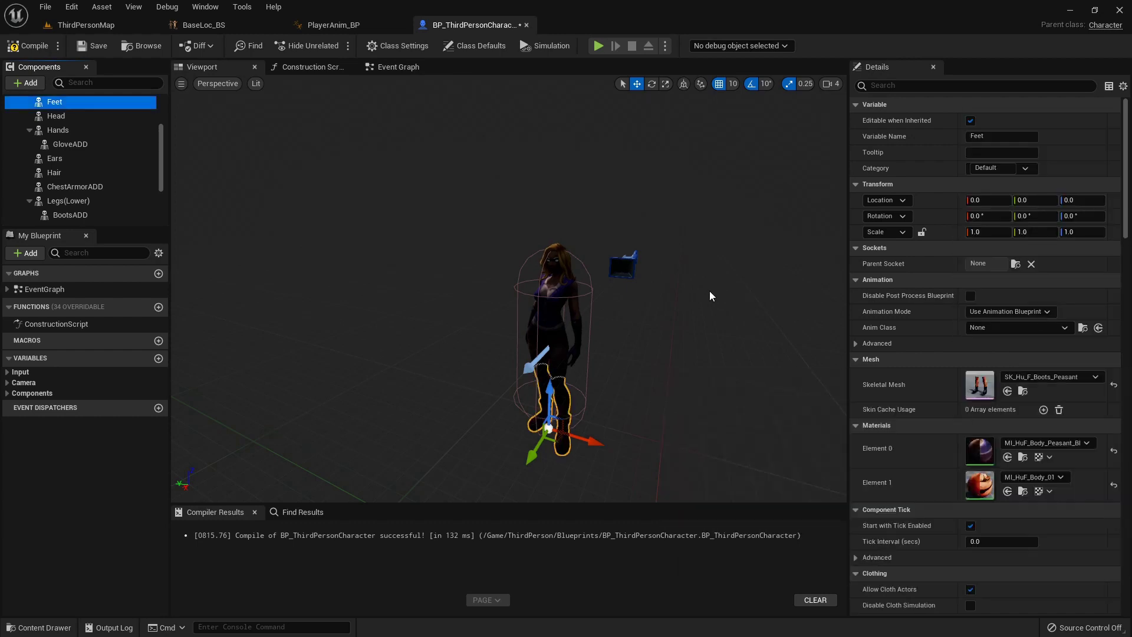
key(f)
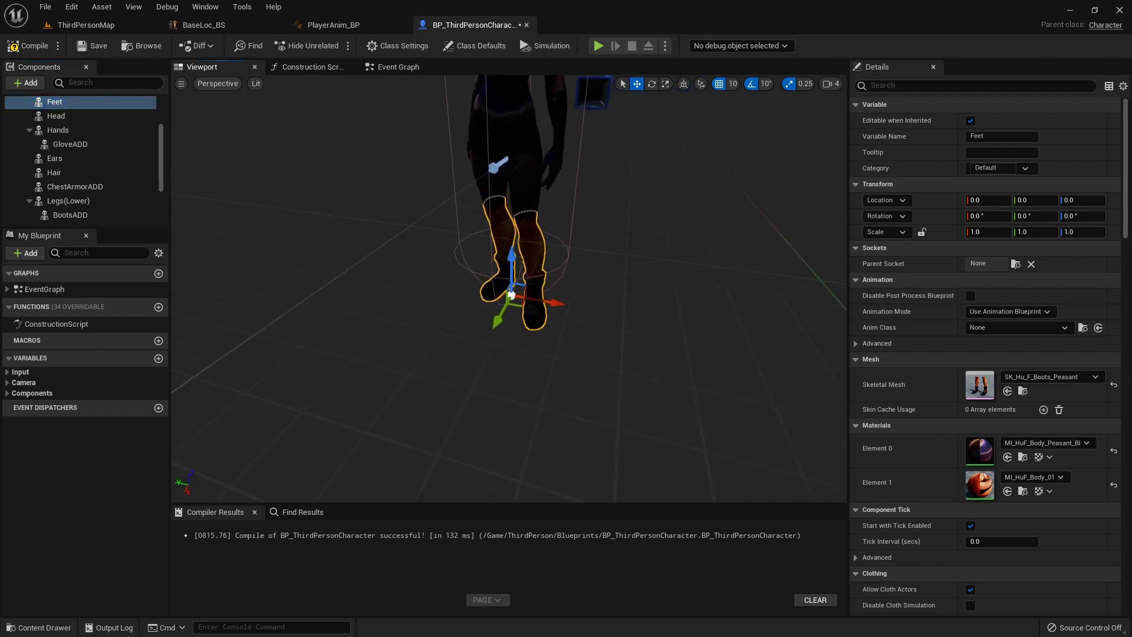
right_drag(773, 320, 774, 319)
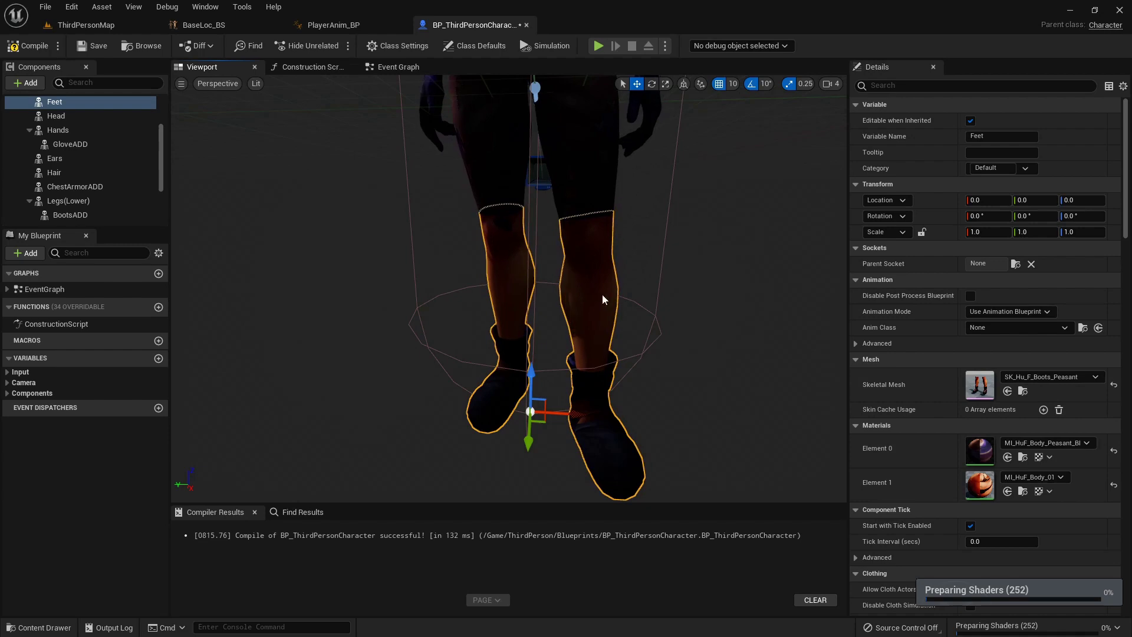
key(ctrl+z)
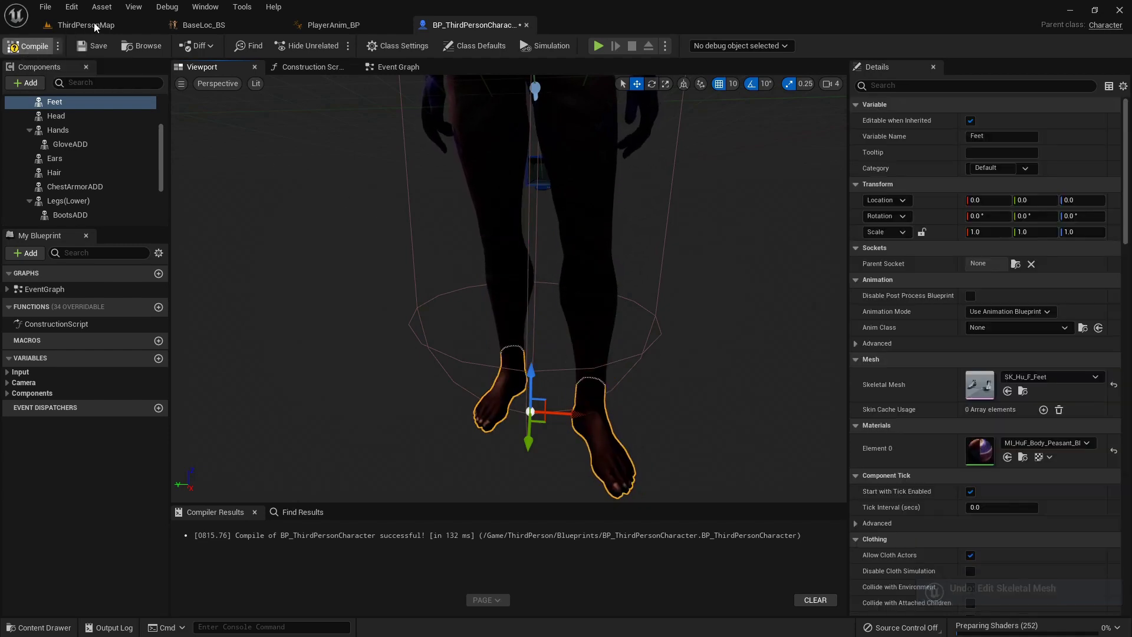
Step: From the ThirdPersonMap level, save all modified assets and open the Blueprints folder under ThirdPerson
click(112, 22)
click(135, 492)
click(660, 458)
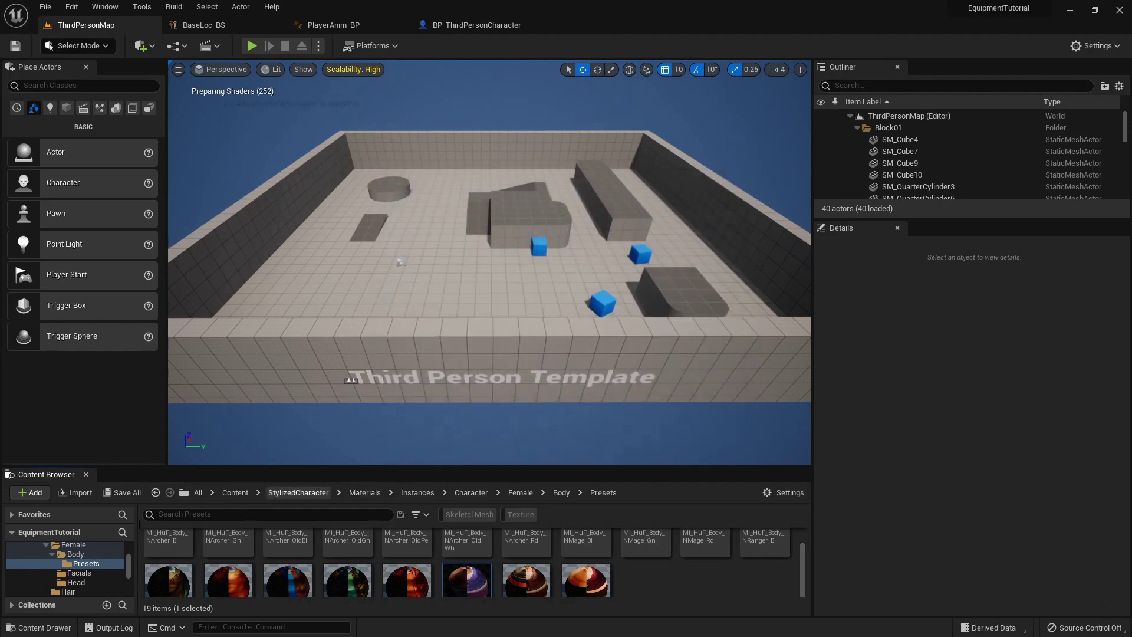
scroll(82, 563, down, 5)
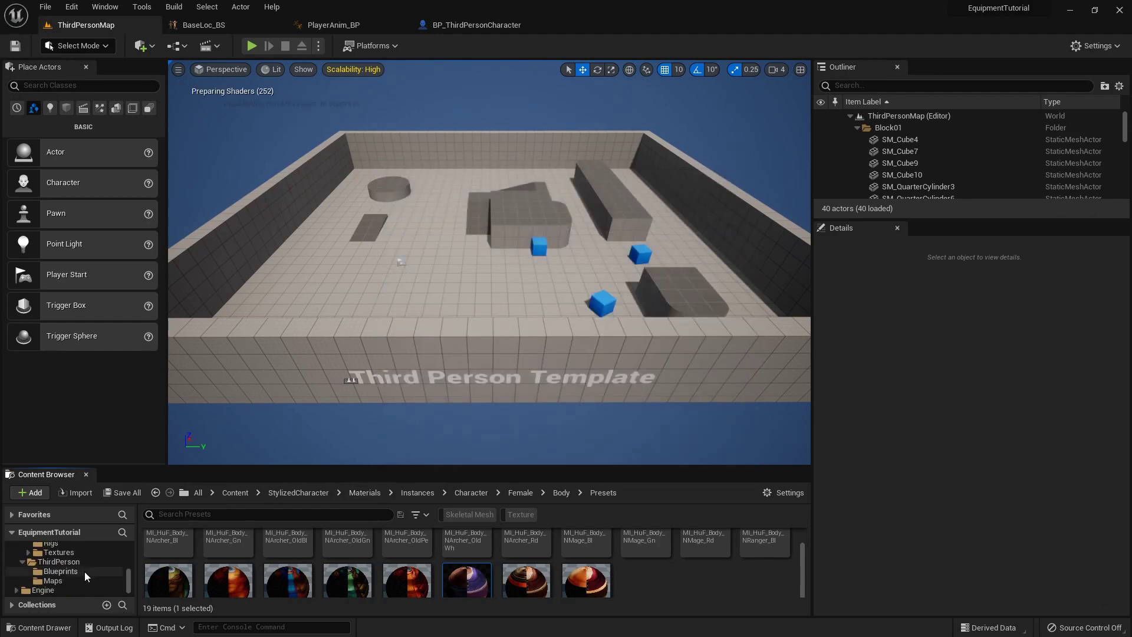
click(69, 566)
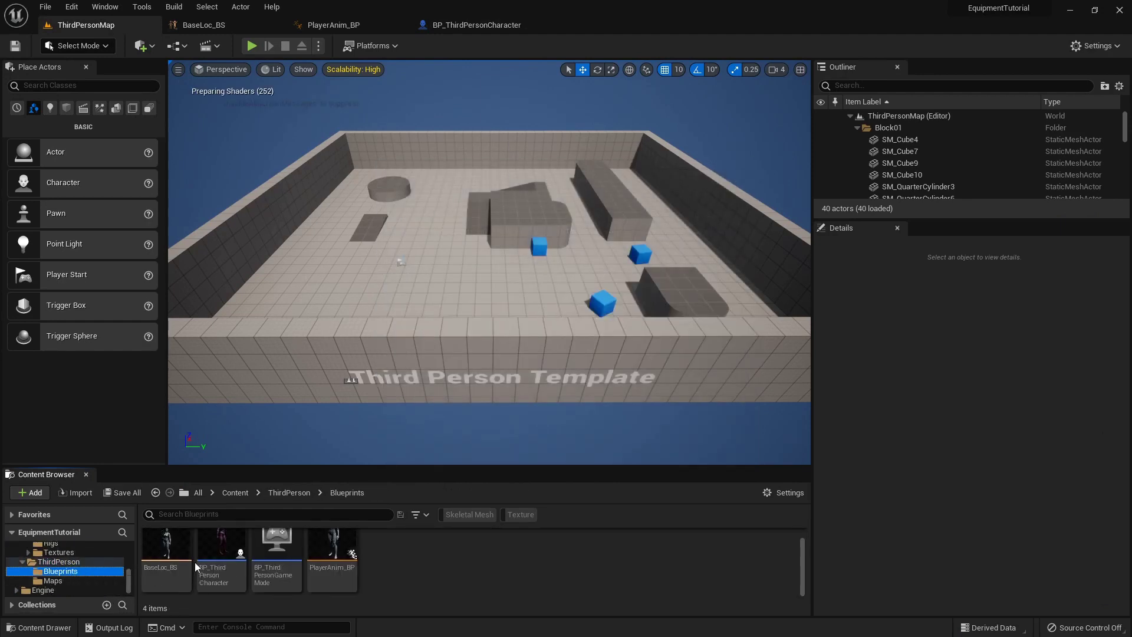
Step: Play-test the level by running the assembled female character around to check its meshes and animation, and end the session
right_drag(402, 325, 404, 283)
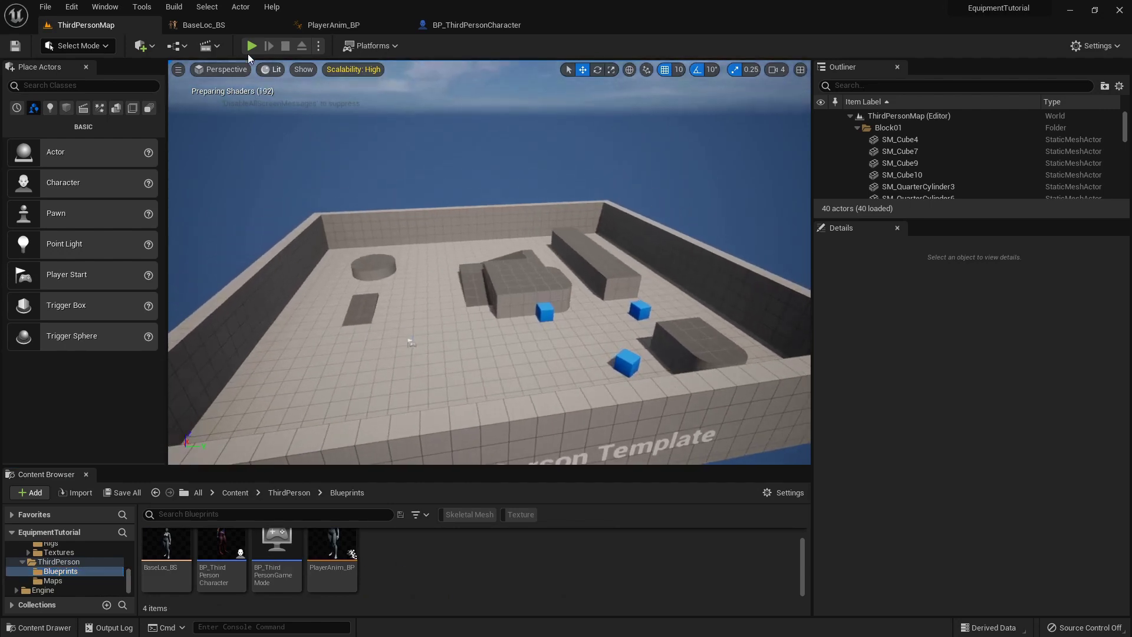
click(249, 46)
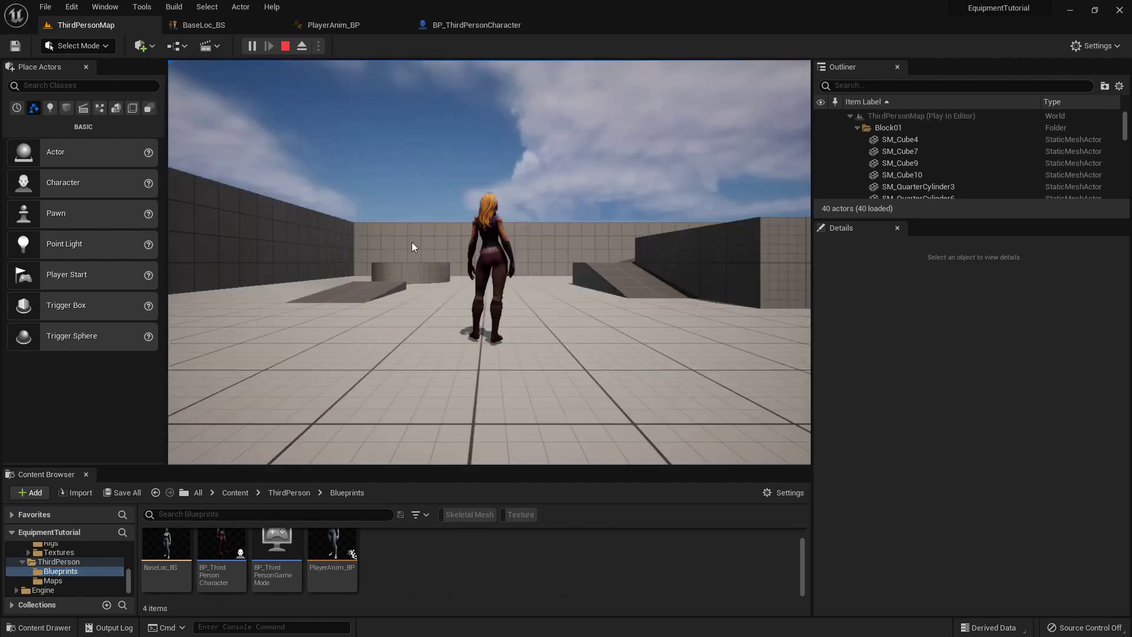
click(452, 295)
key(w)
key(w)
key(w)
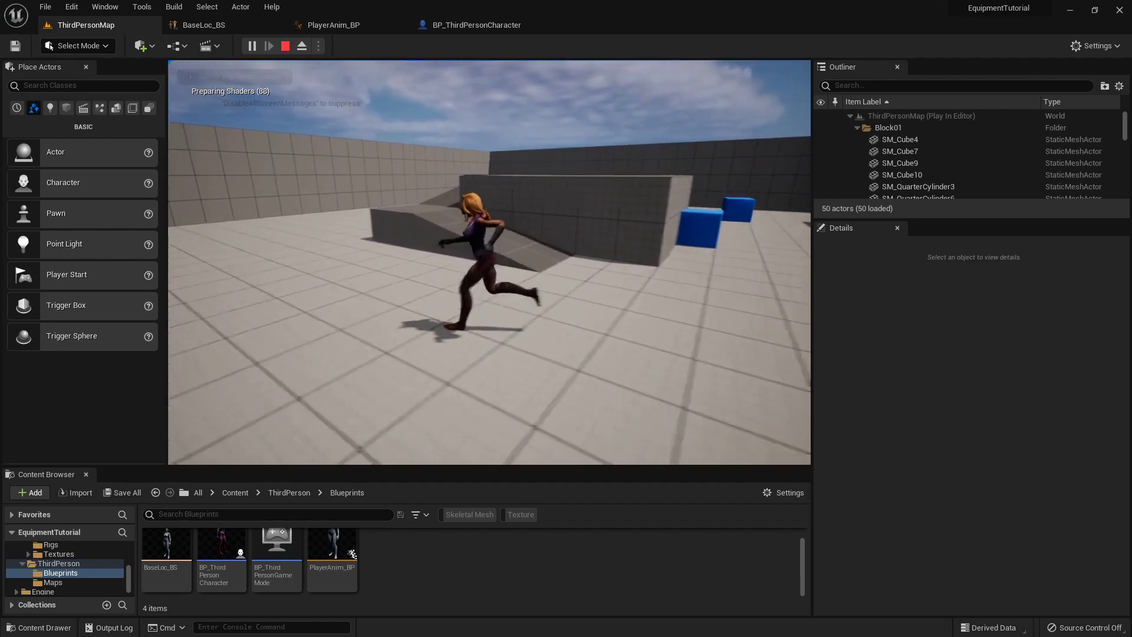
key(w)
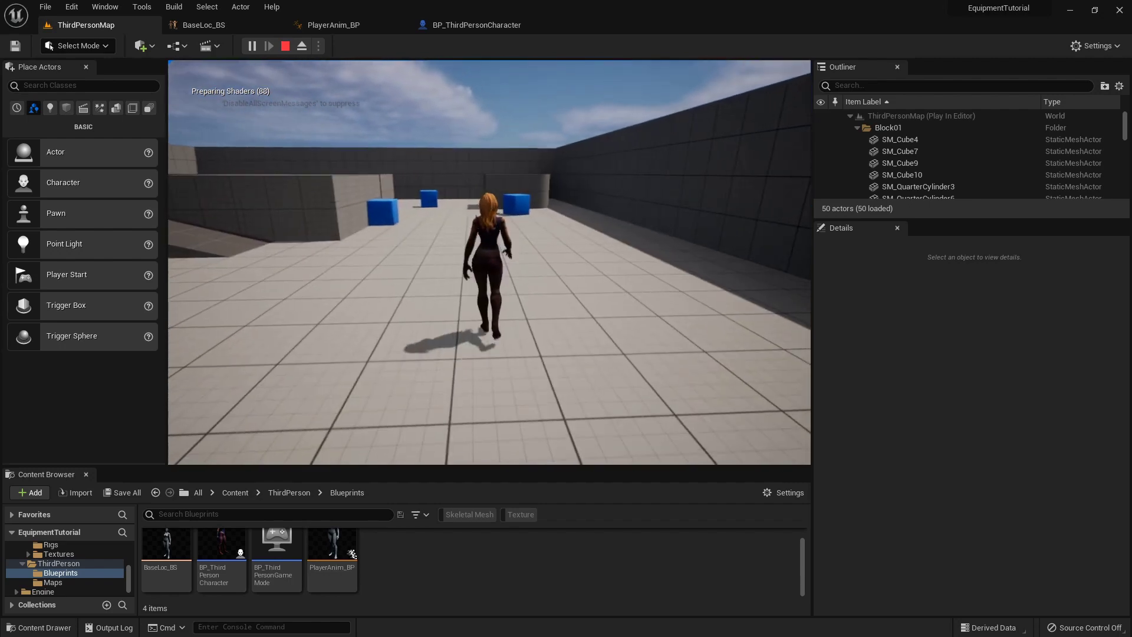
key(Escape)
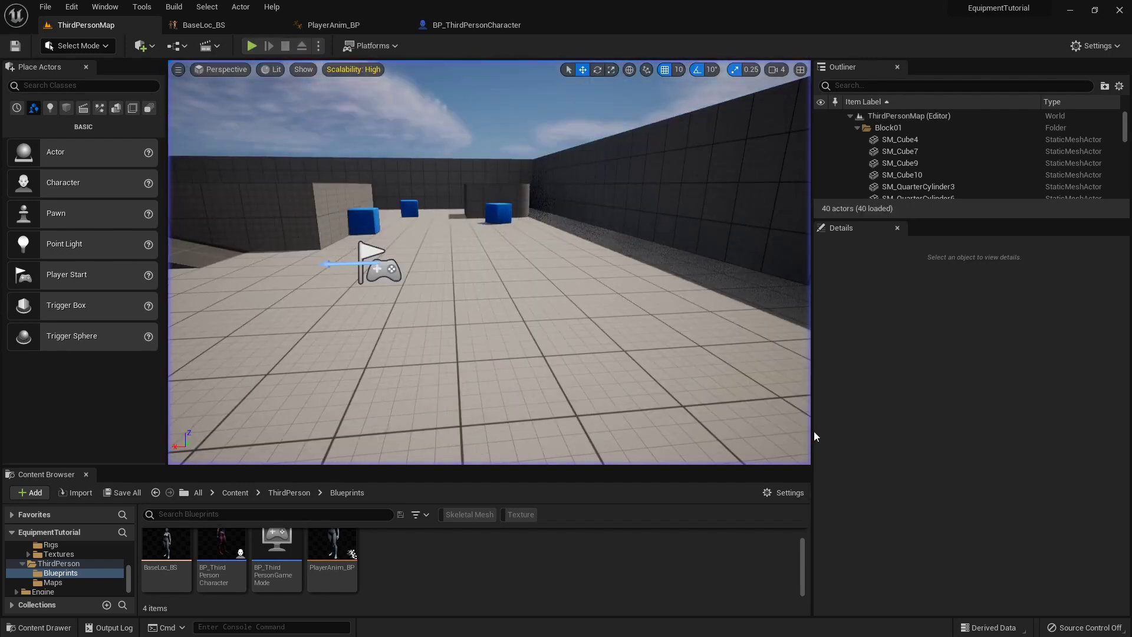